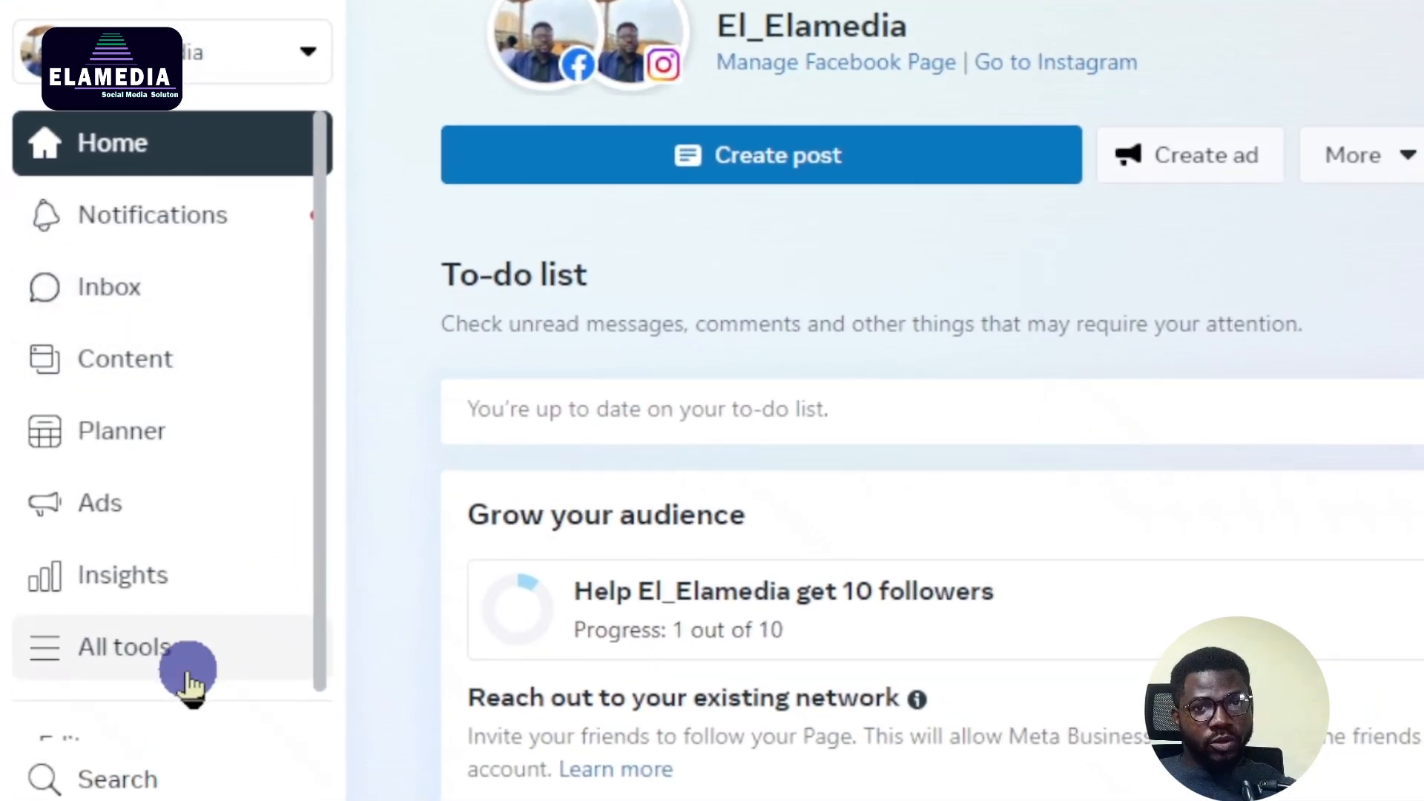
- Open Ads Manager from the full list of business tools and select the listed ad account
click(185, 651)
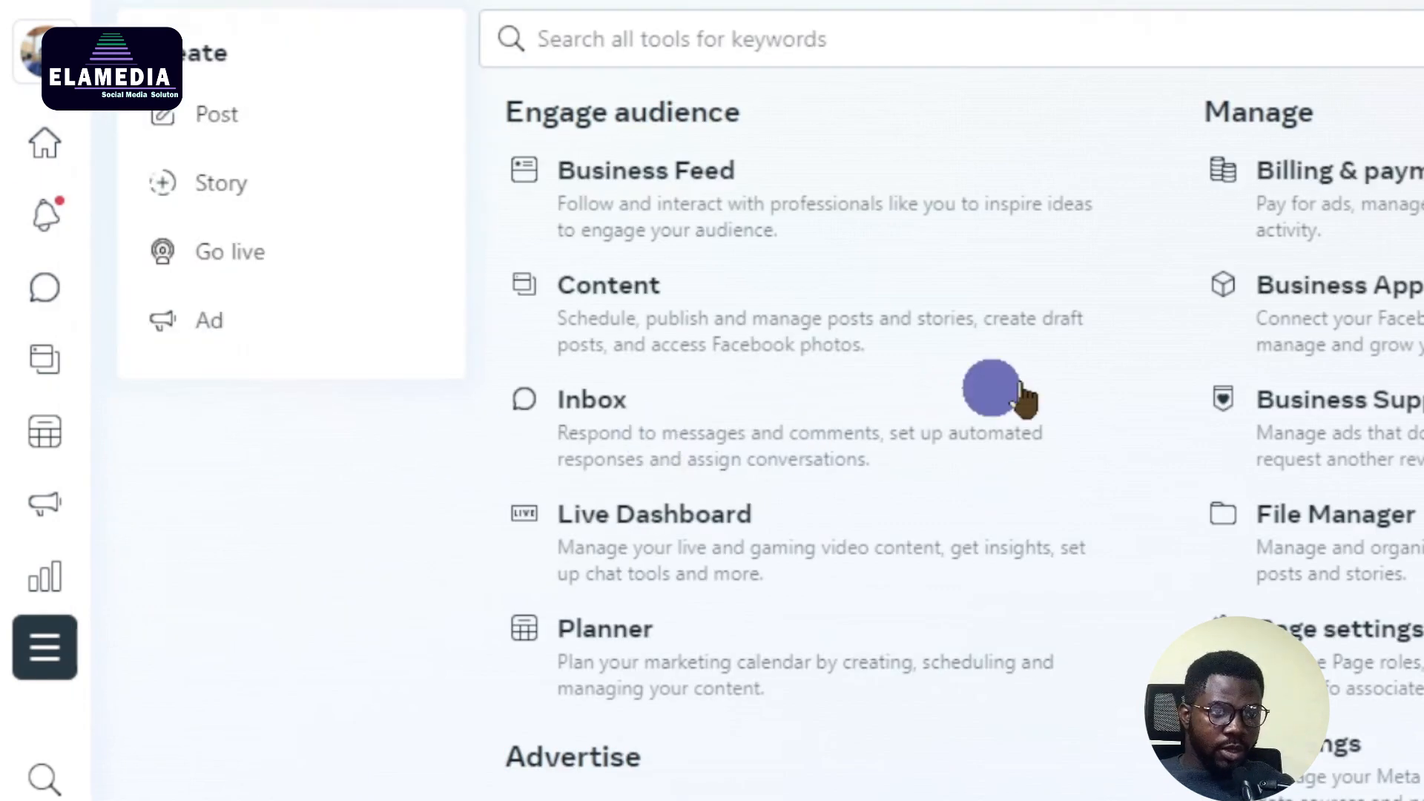
scroll(1288, 423, down, 6)
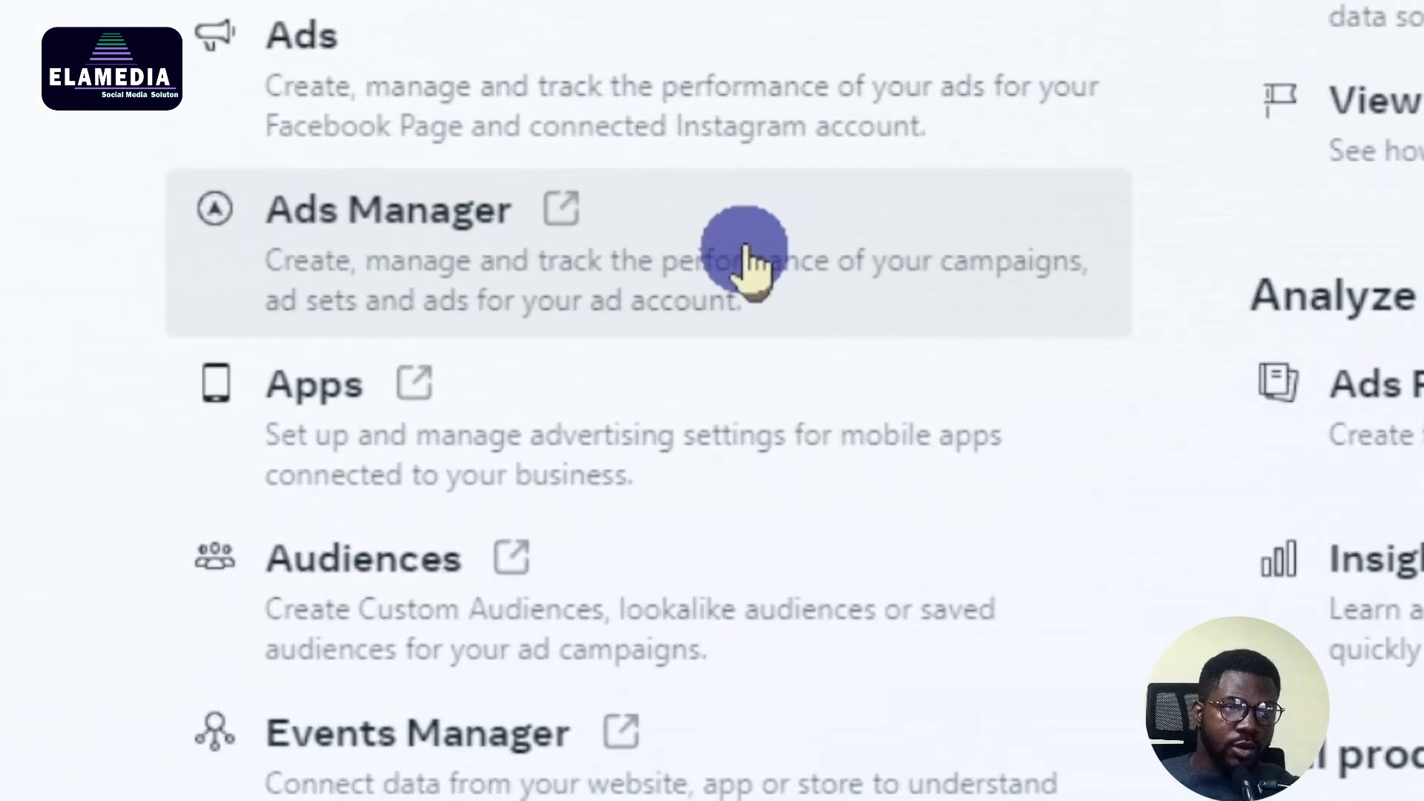
click(745, 249)
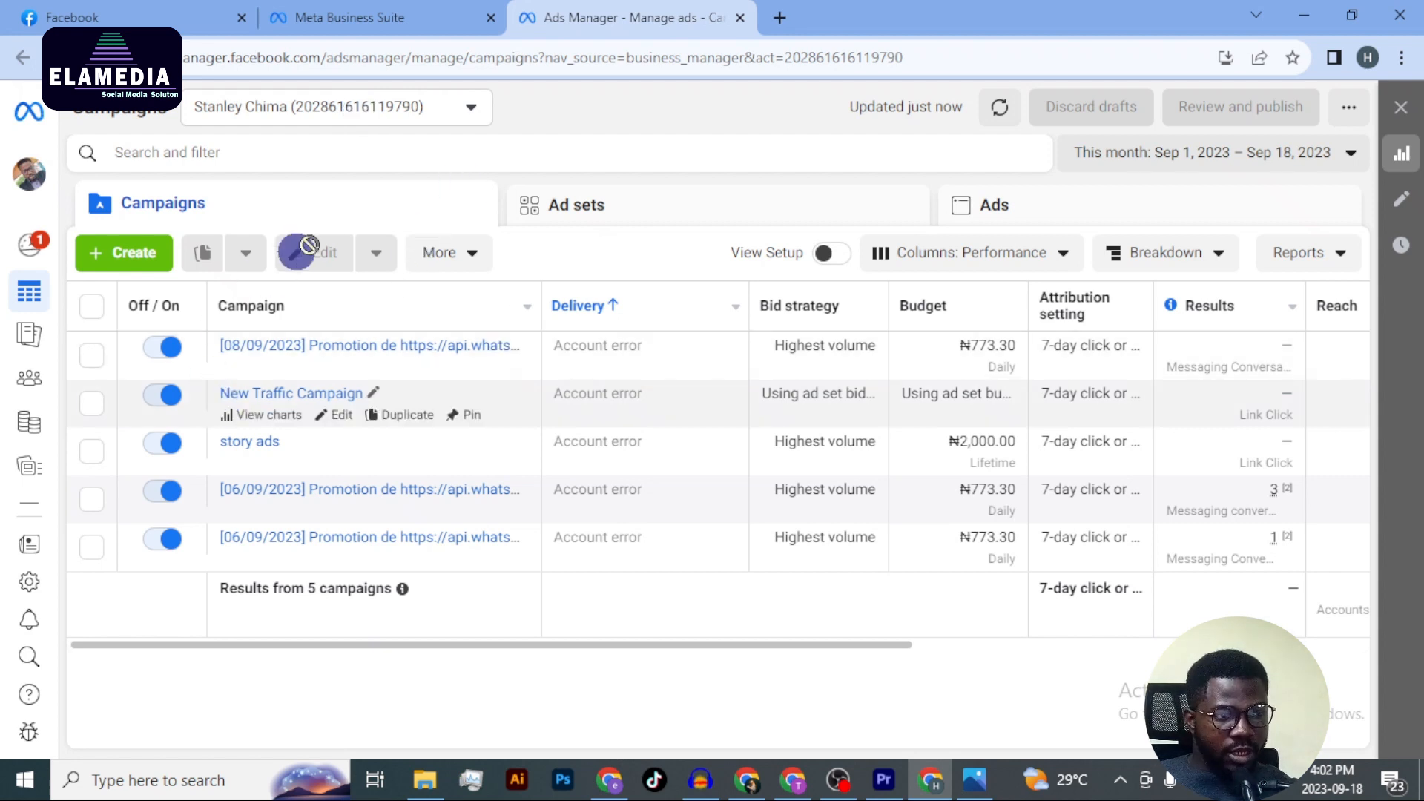
click(470, 115)
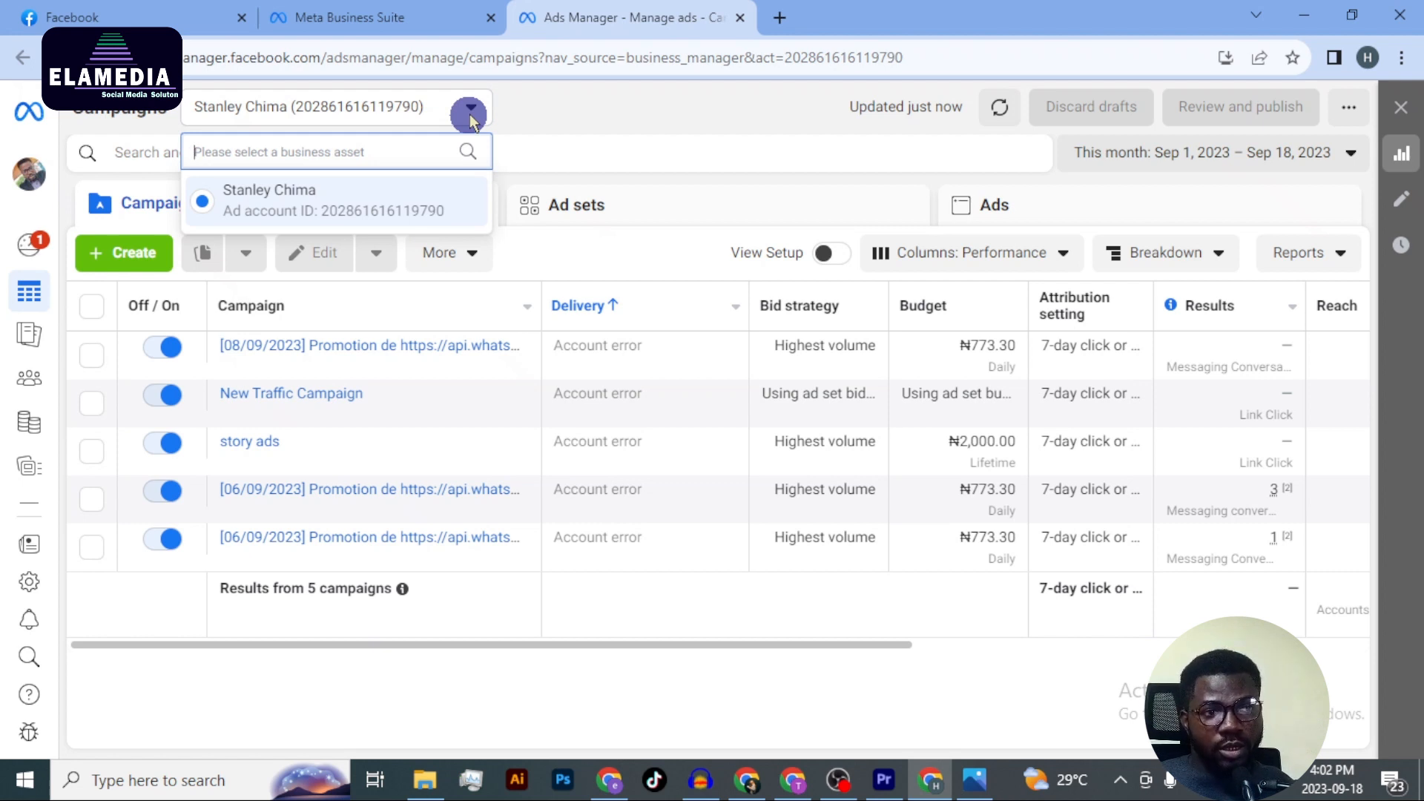
click(362, 199)
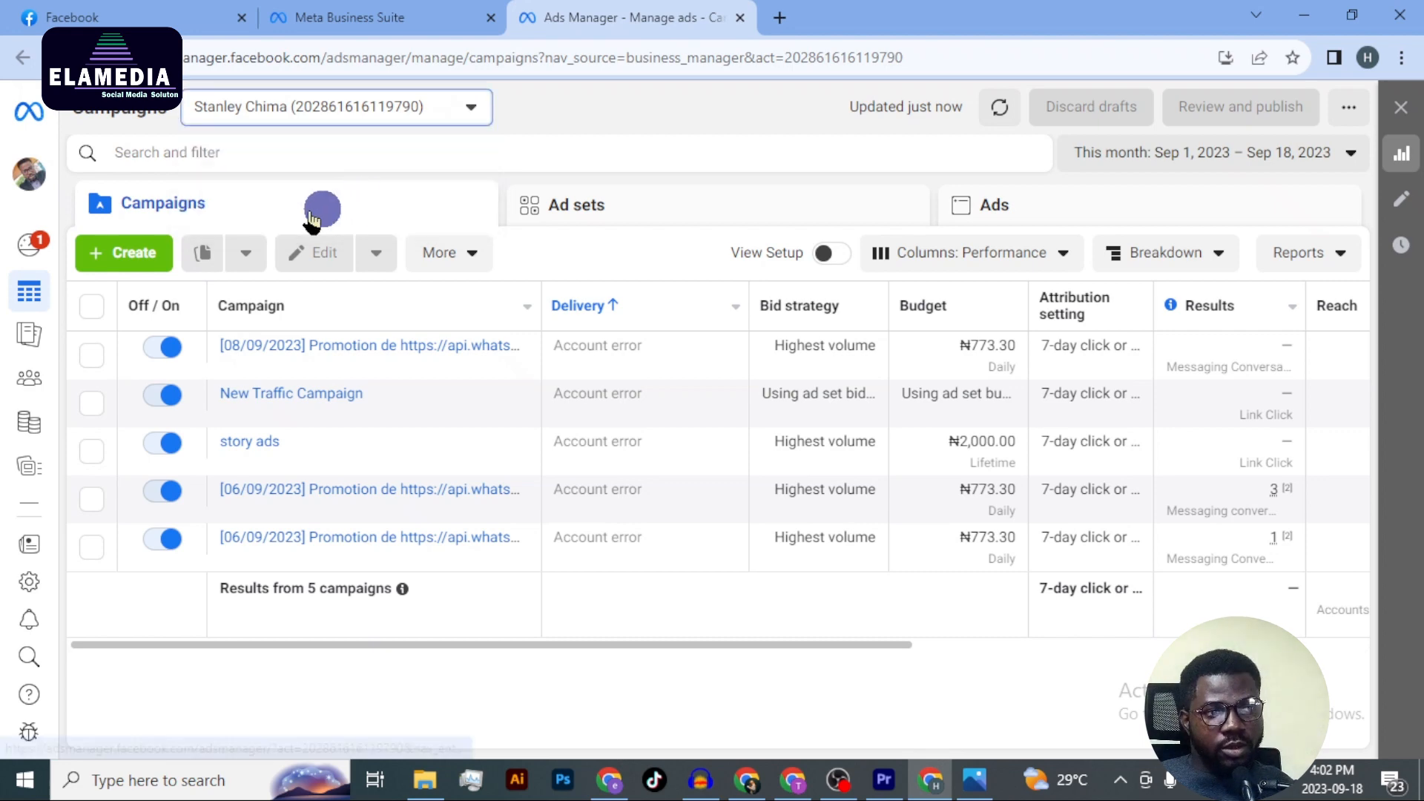
- Create a new campaign with the Traffic objective
click(116, 258)
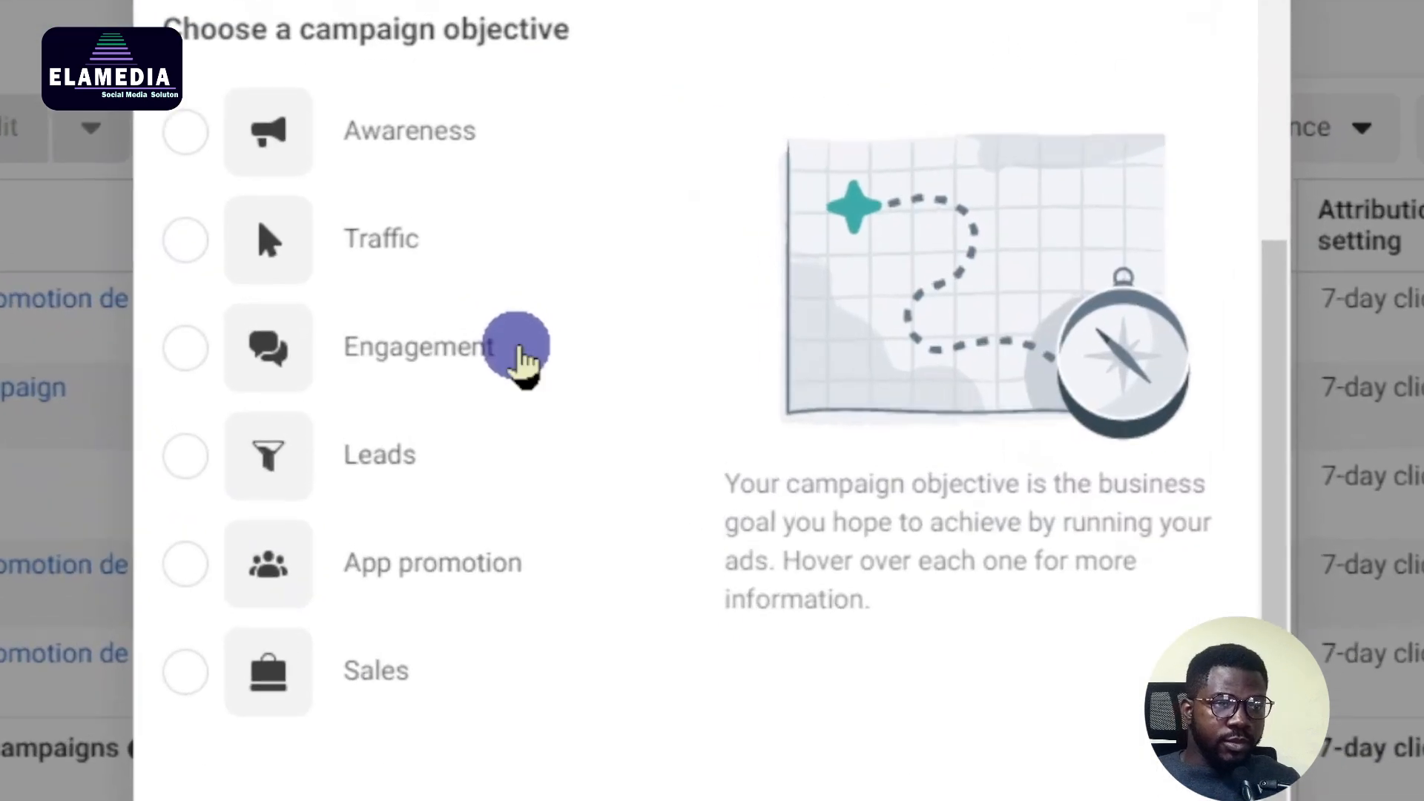
mouse_move(522, 360)
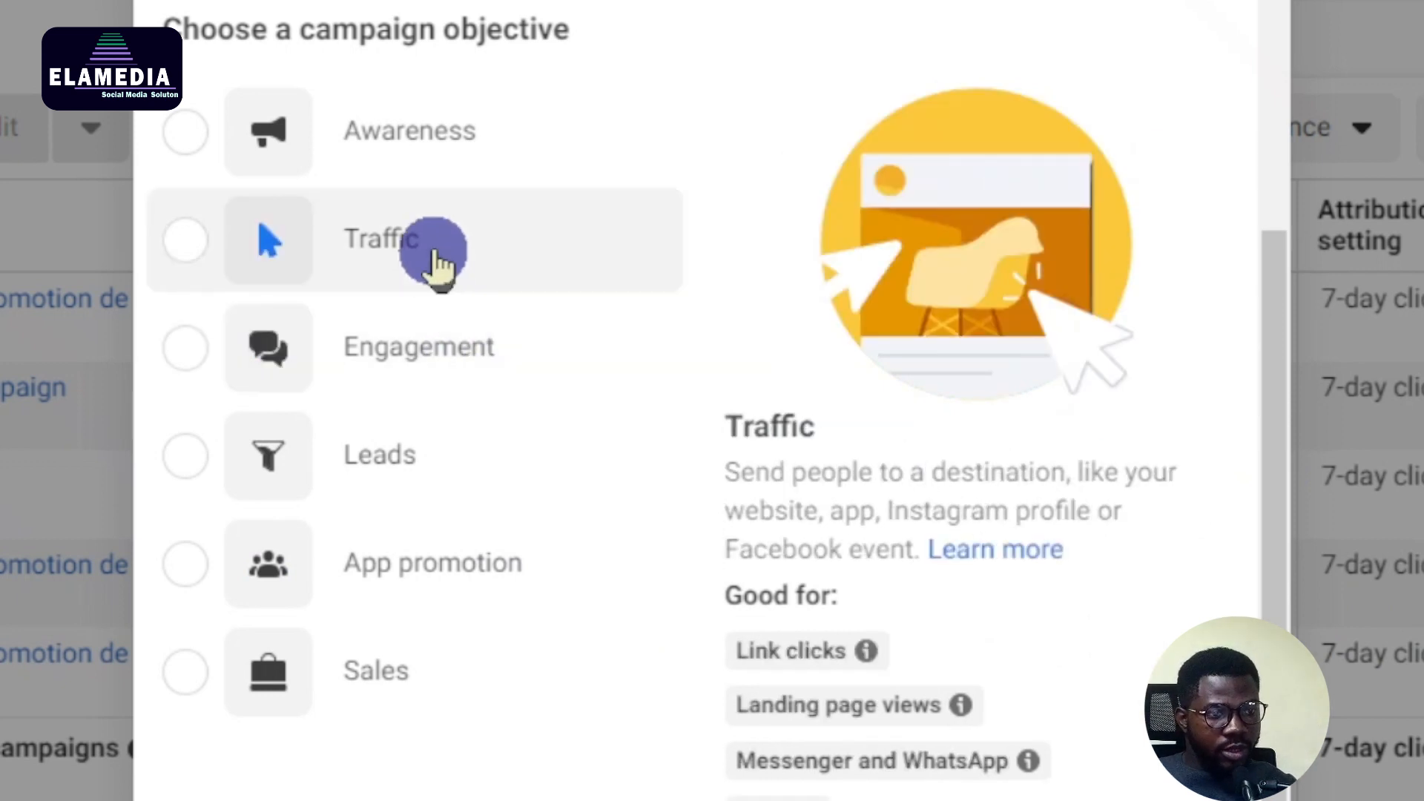
click(438, 259)
click(969, 680)
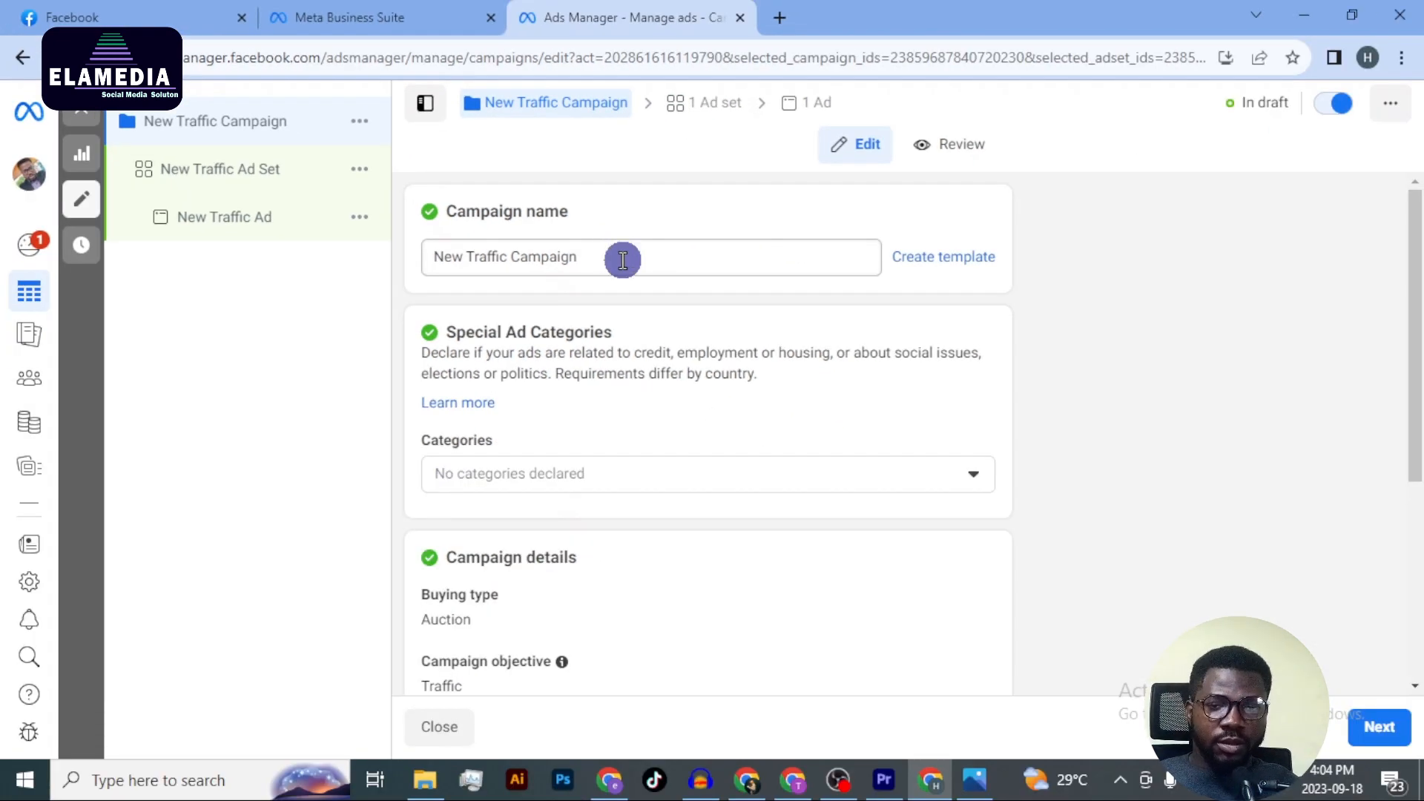
- Rename the campaign as "test WhatsApp"
click(623, 260)
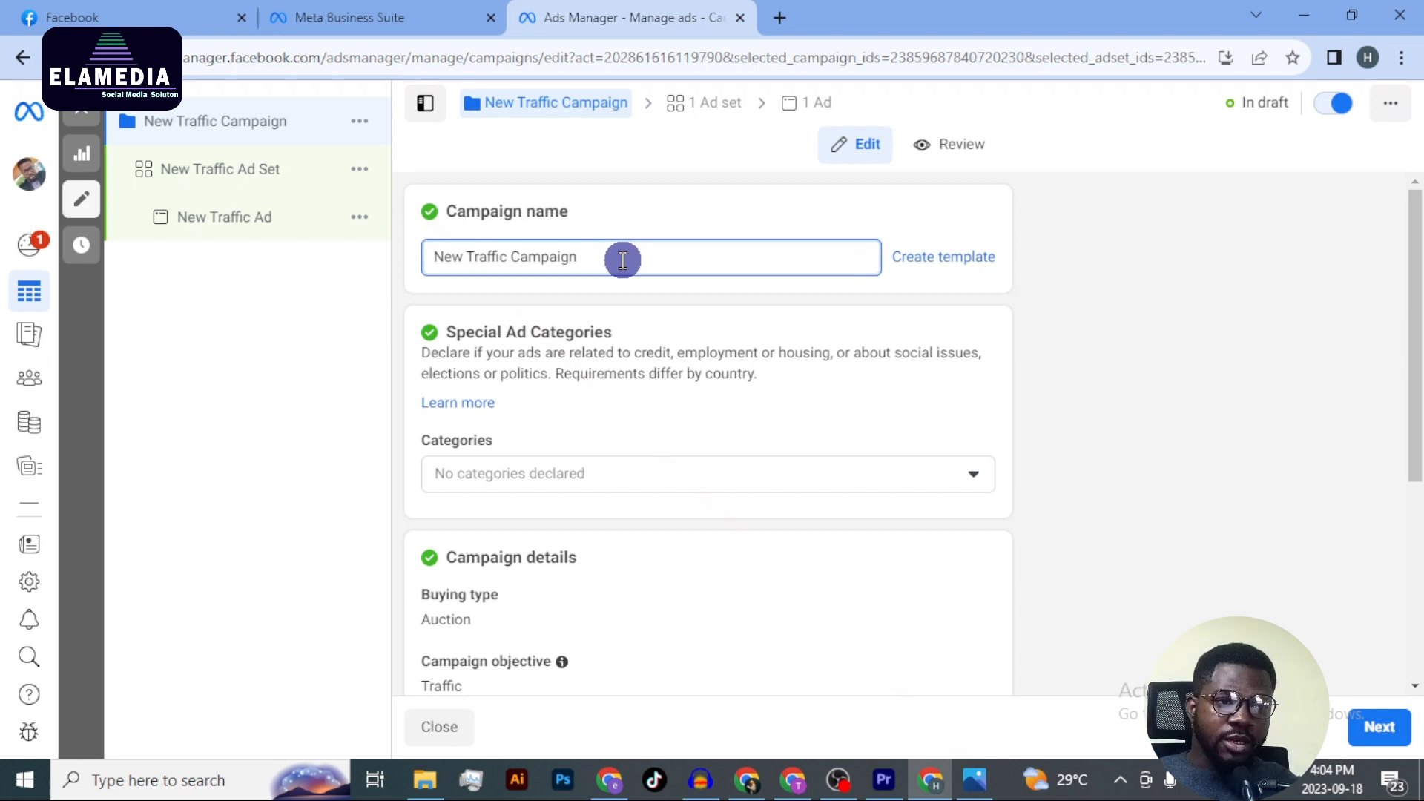
drag(623, 259, 409, 260)
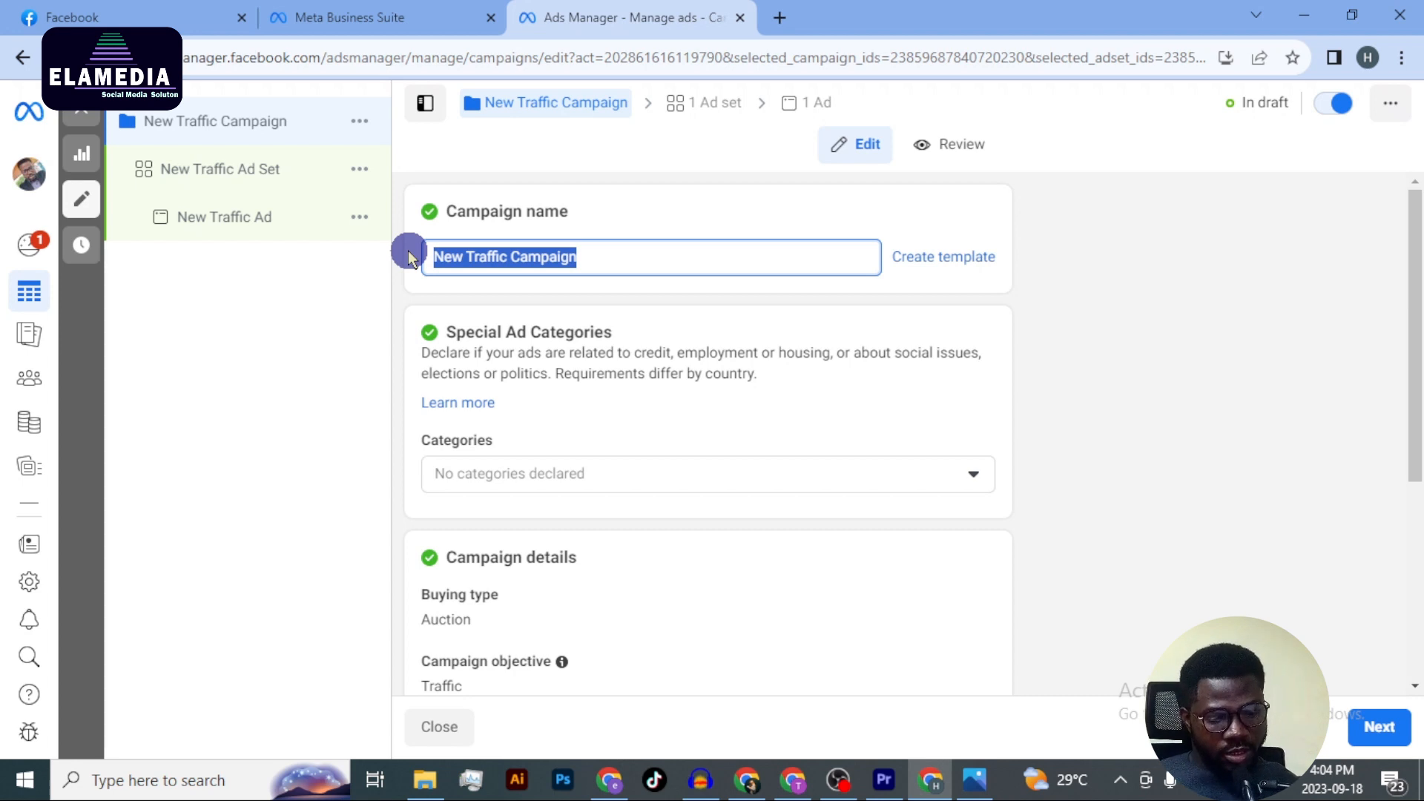
text(te)
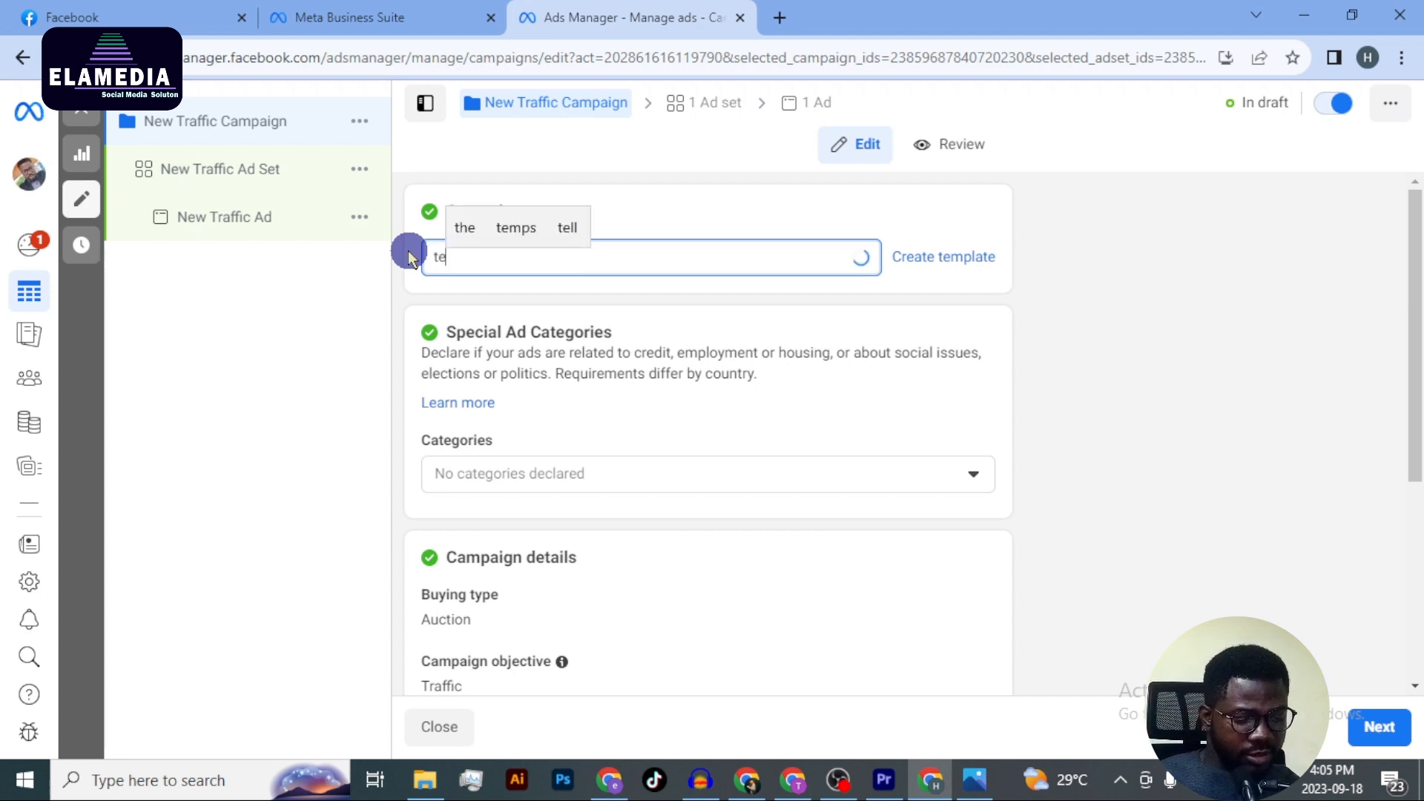
text(st whatsapp)
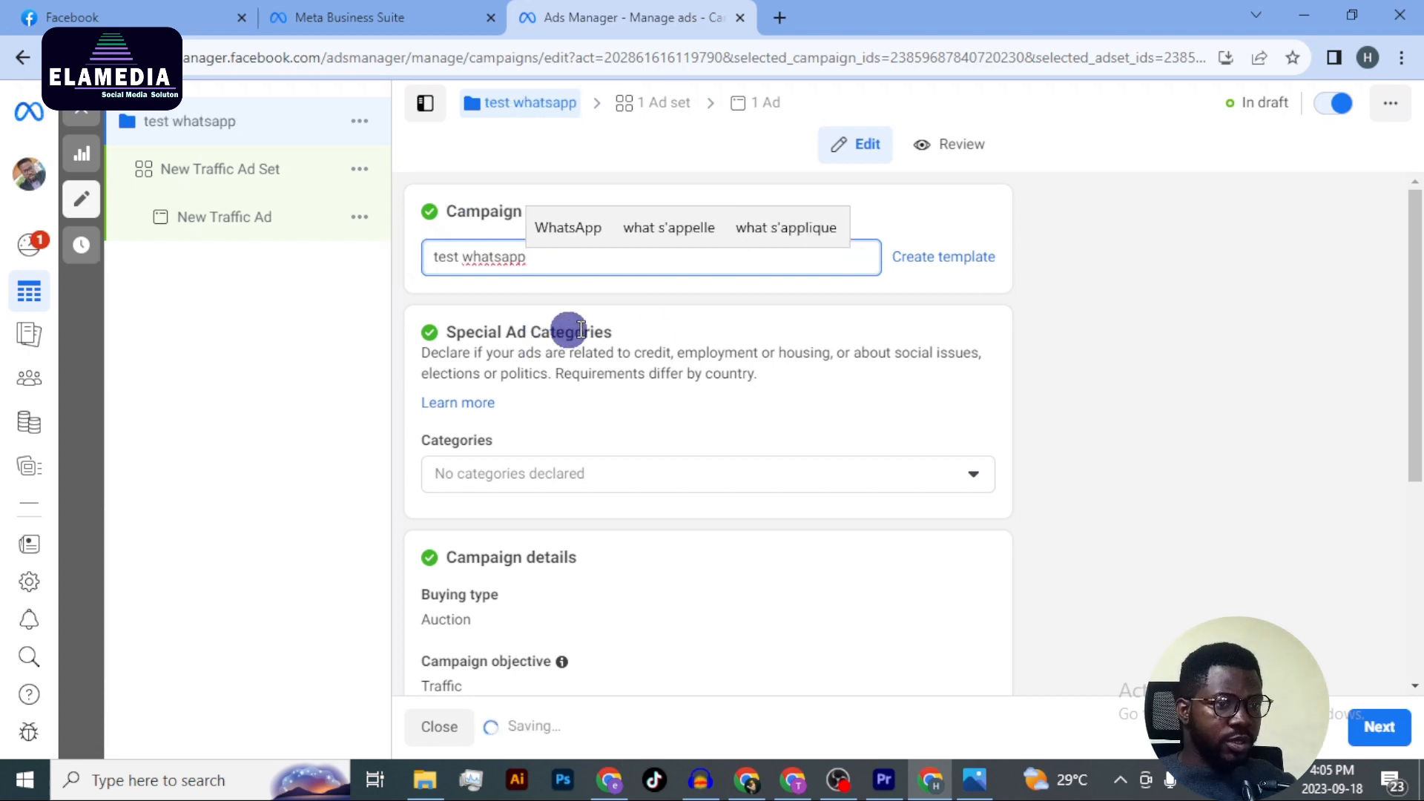
click(586, 230)
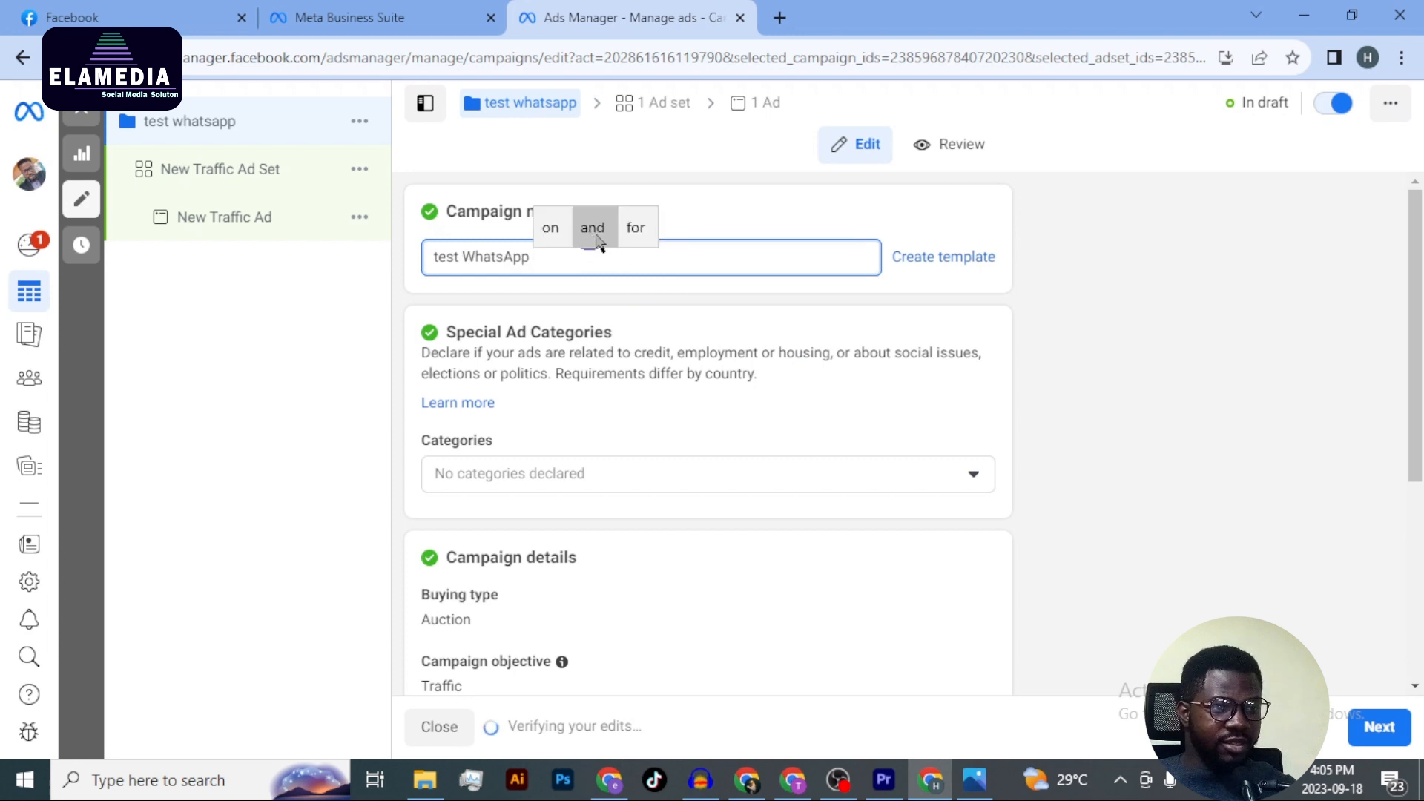
- Examine the special ad categories, campaign details, A/B test and campaign budget sections of the campaign settings
click(653, 477)
click(711, 478)
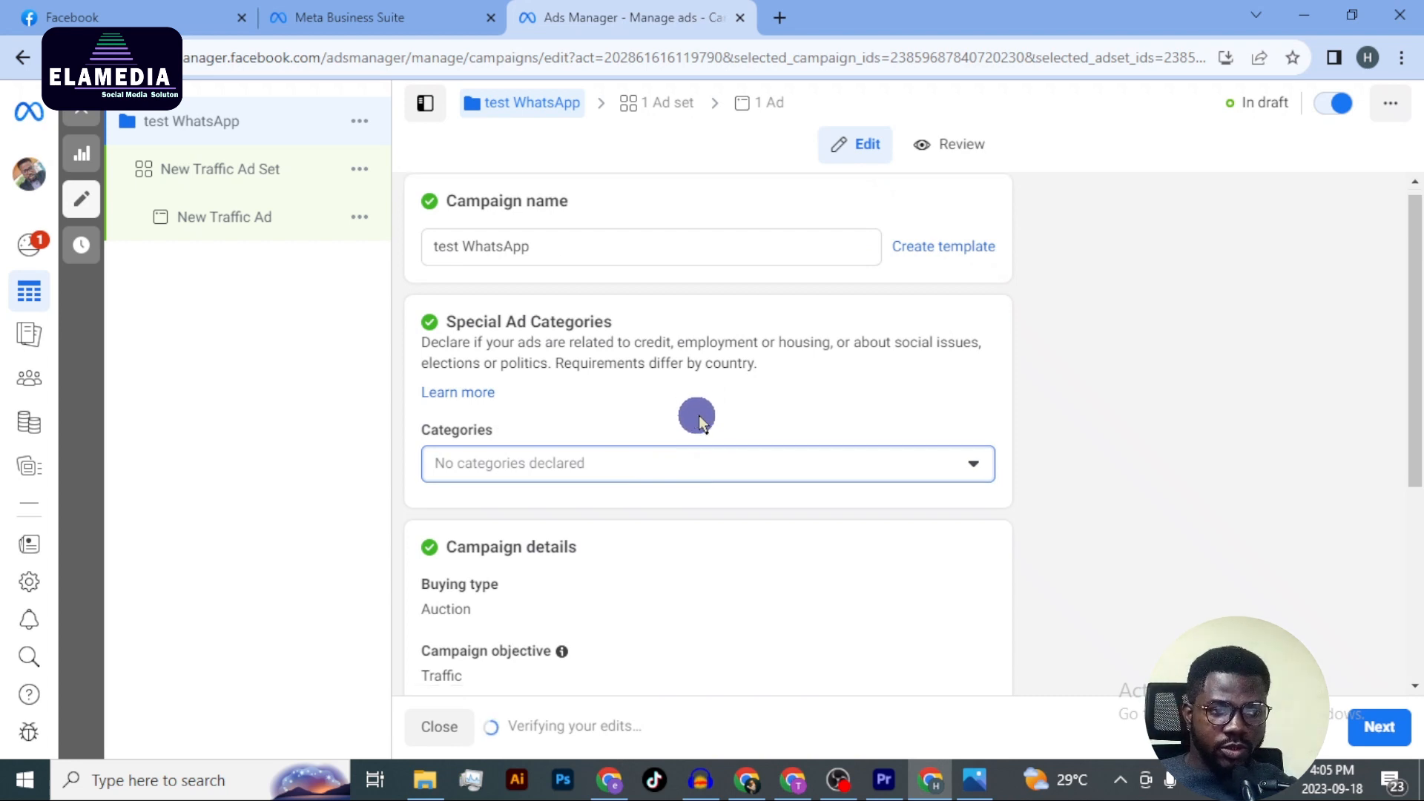
scroll(696, 416, down, 3)
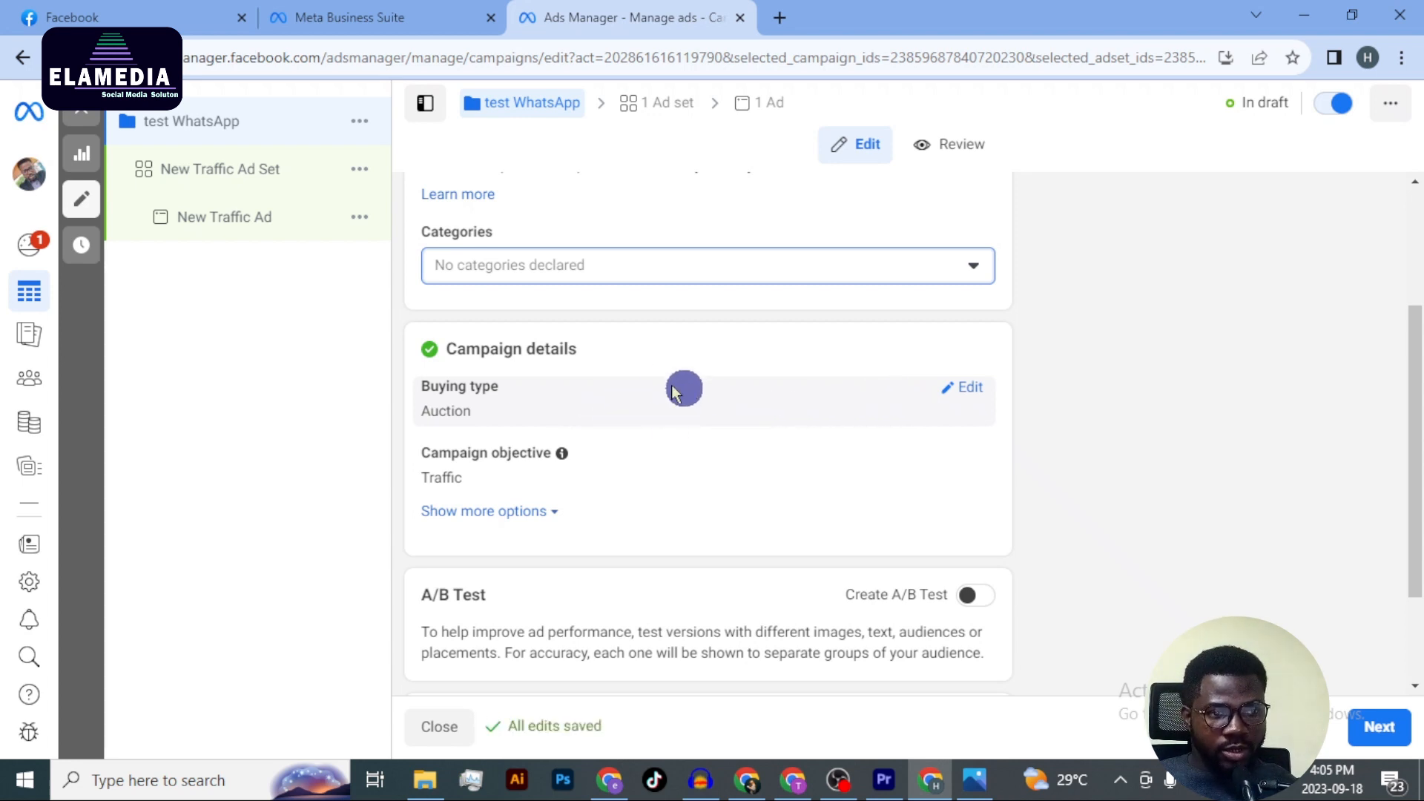
scroll(651, 413, down, 2)
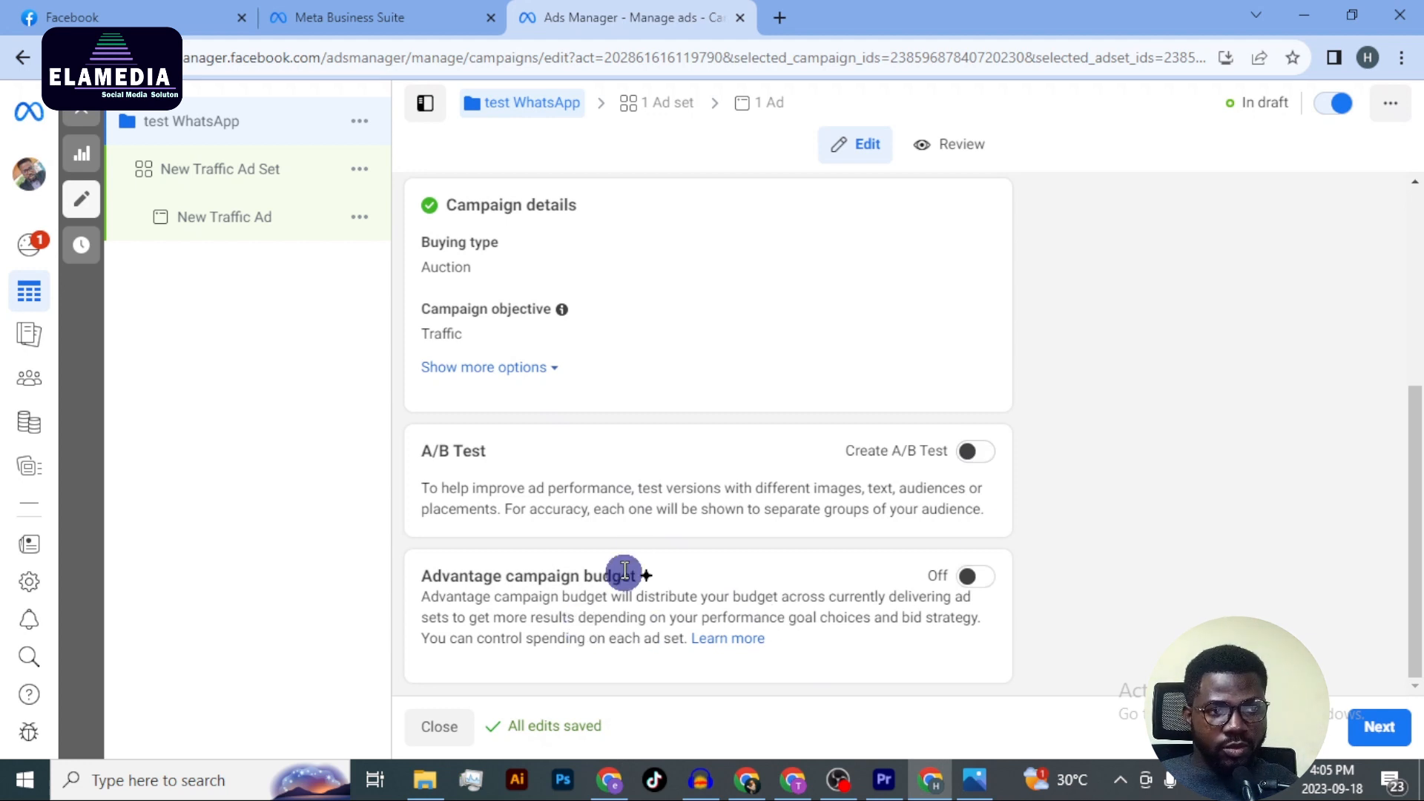
scroll(635, 558, up, 5)
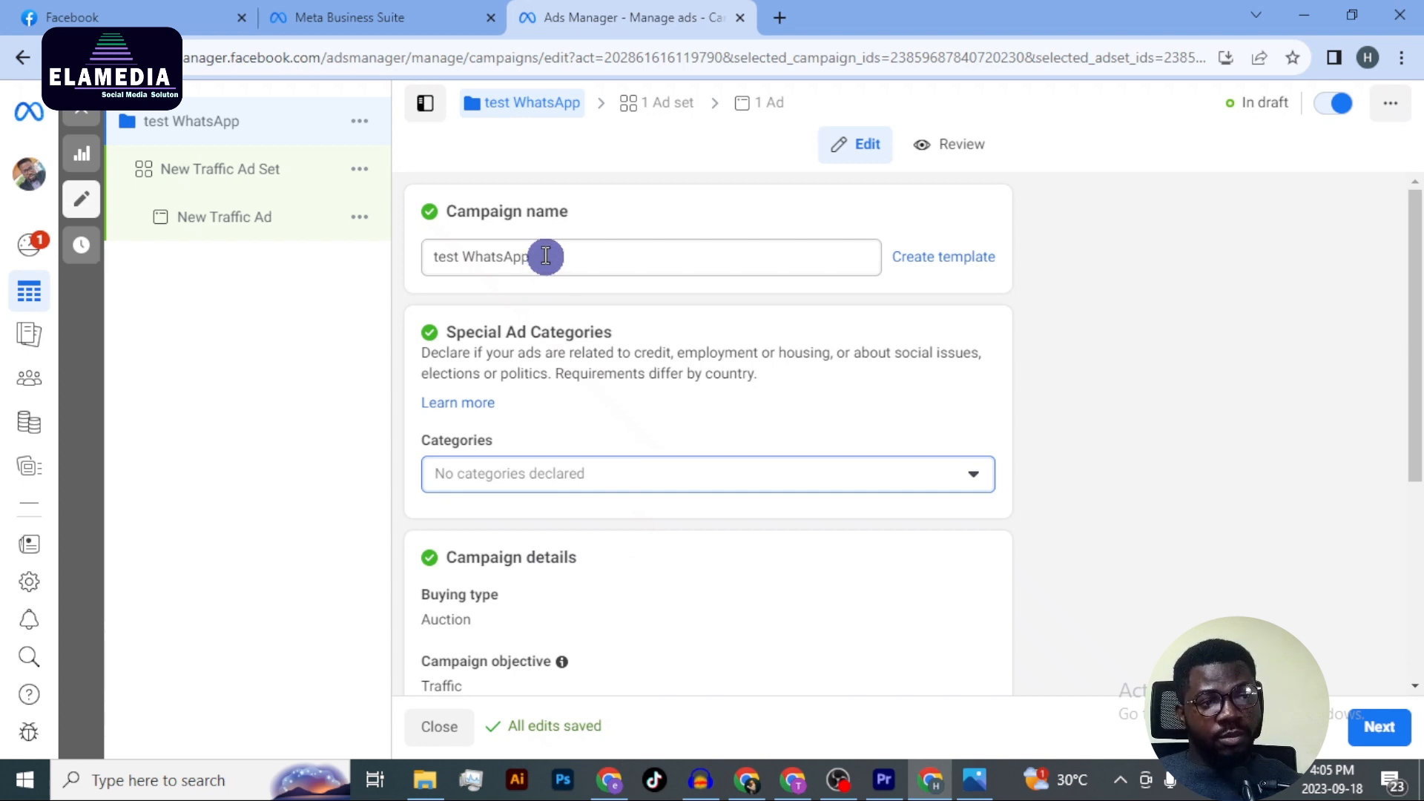
scroll(546, 256, down, 5)
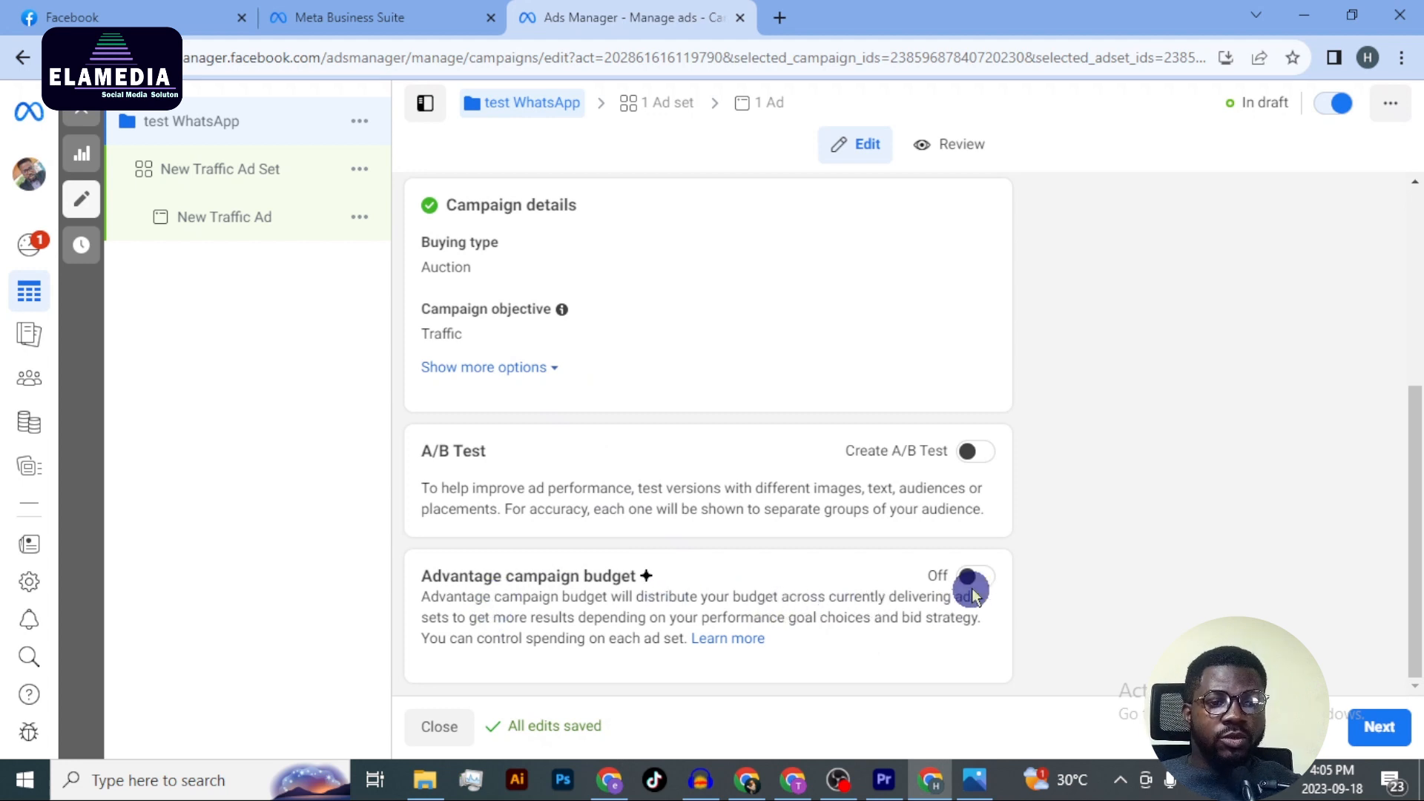
- Turn on Advantage campaign budget and set the daily budget to 2,000 NGN
click(976, 578)
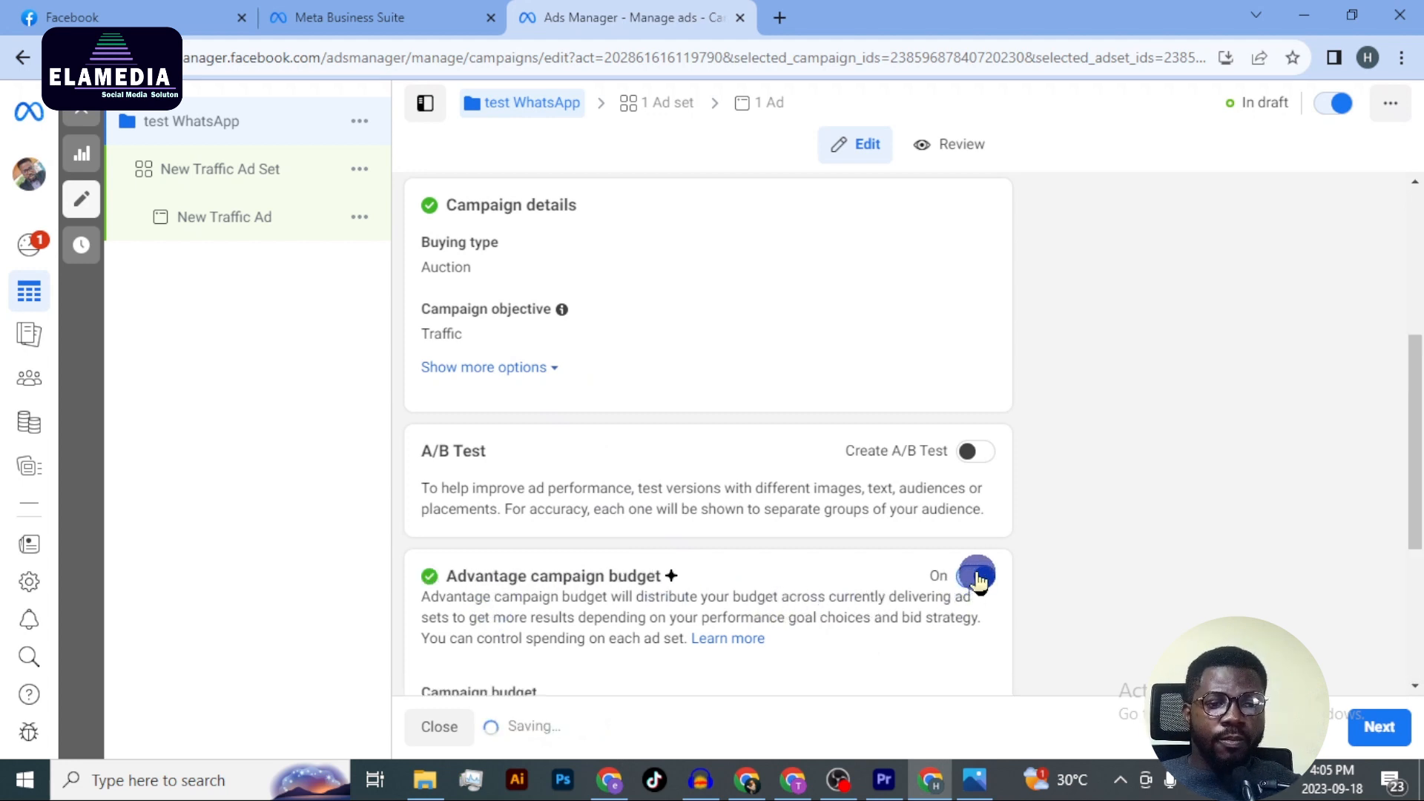
scroll(869, 577, down, 4)
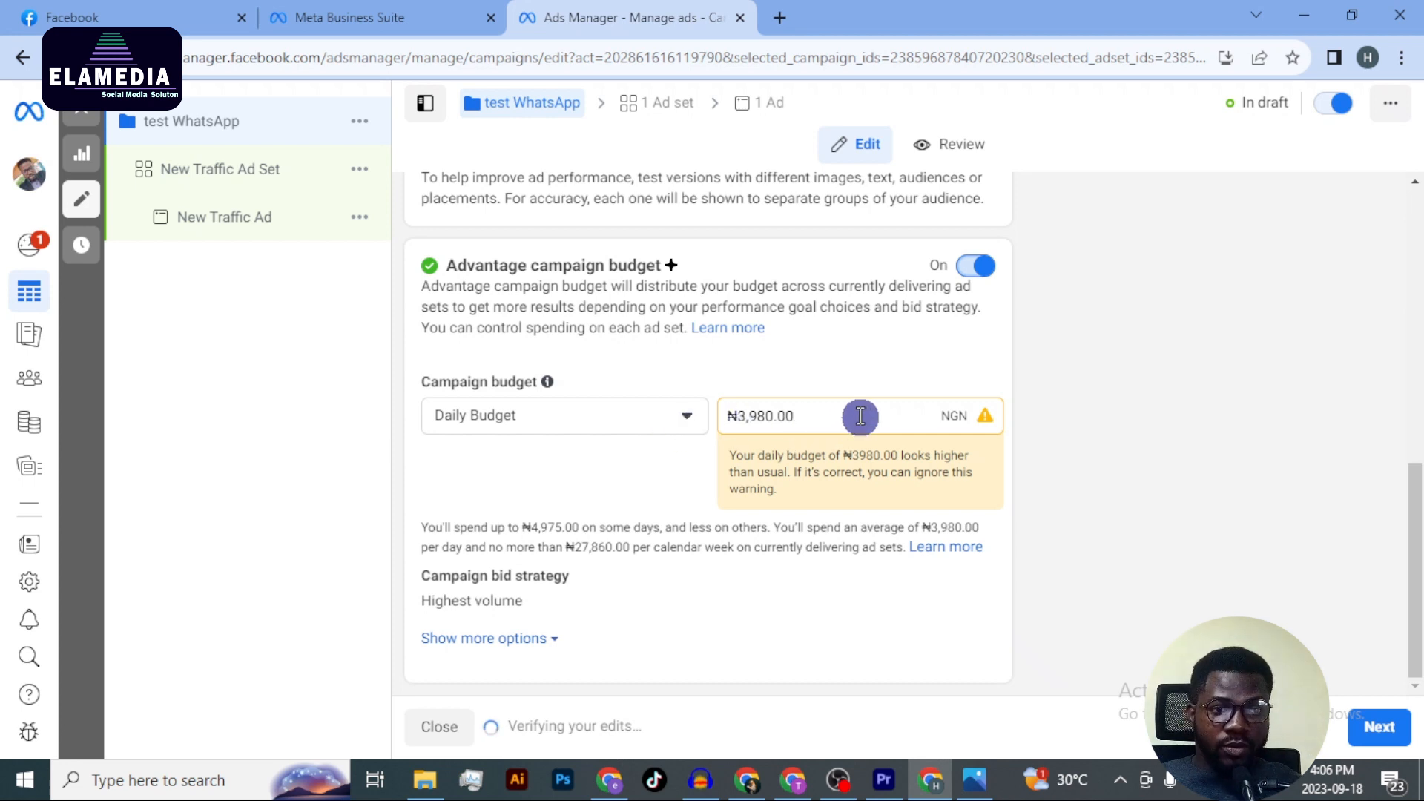
click(678, 414)
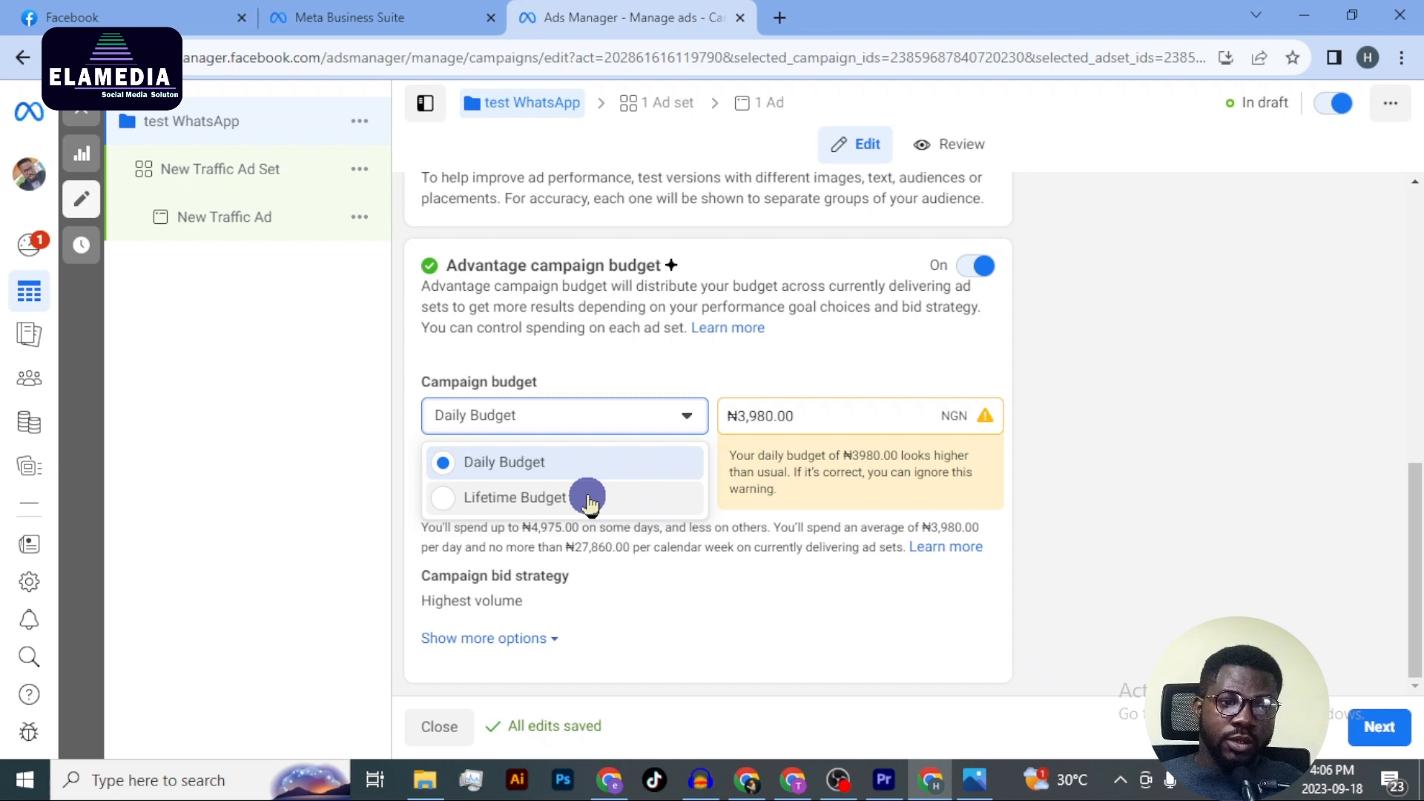
click(821, 421)
drag(822, 421, 714, 444)
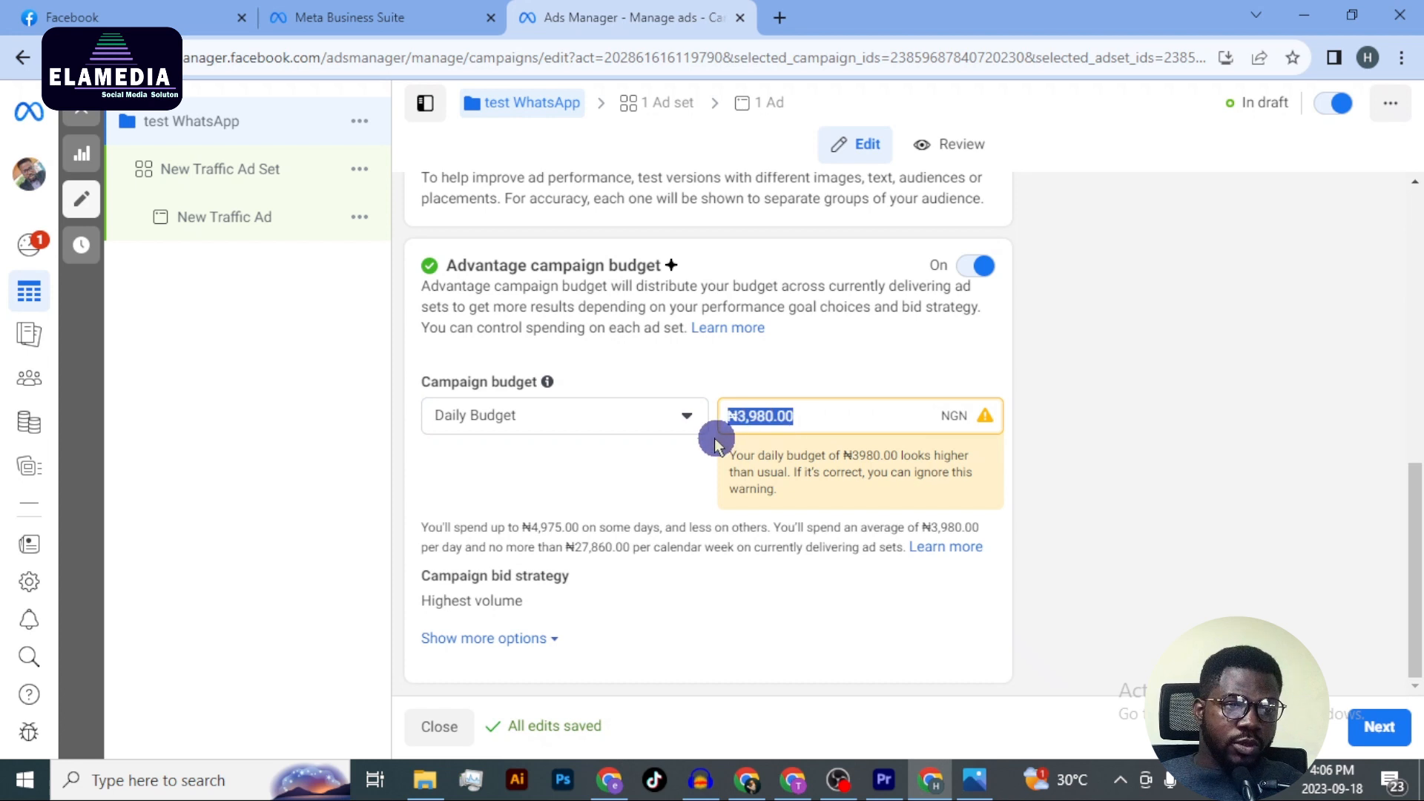
text(2000)
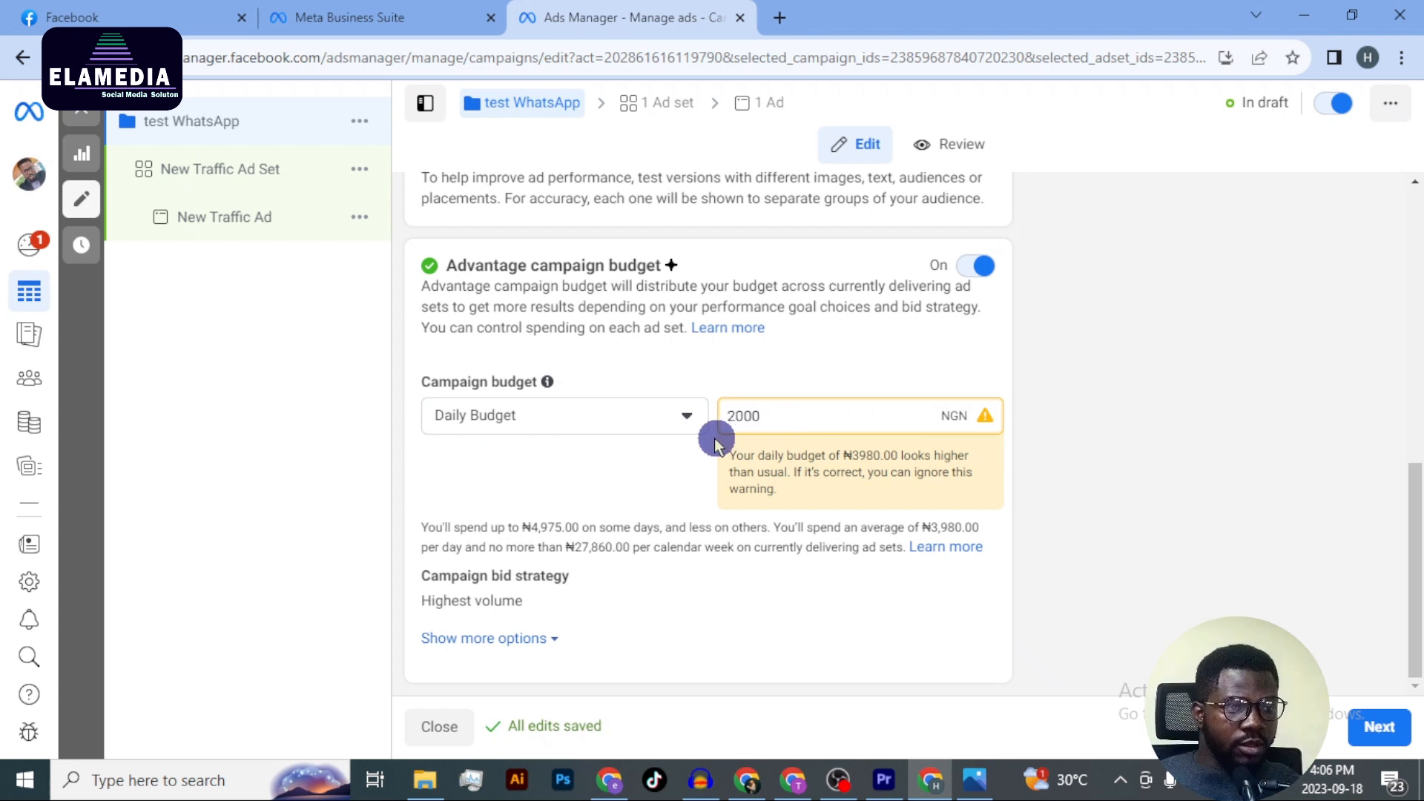
click(579, 467)
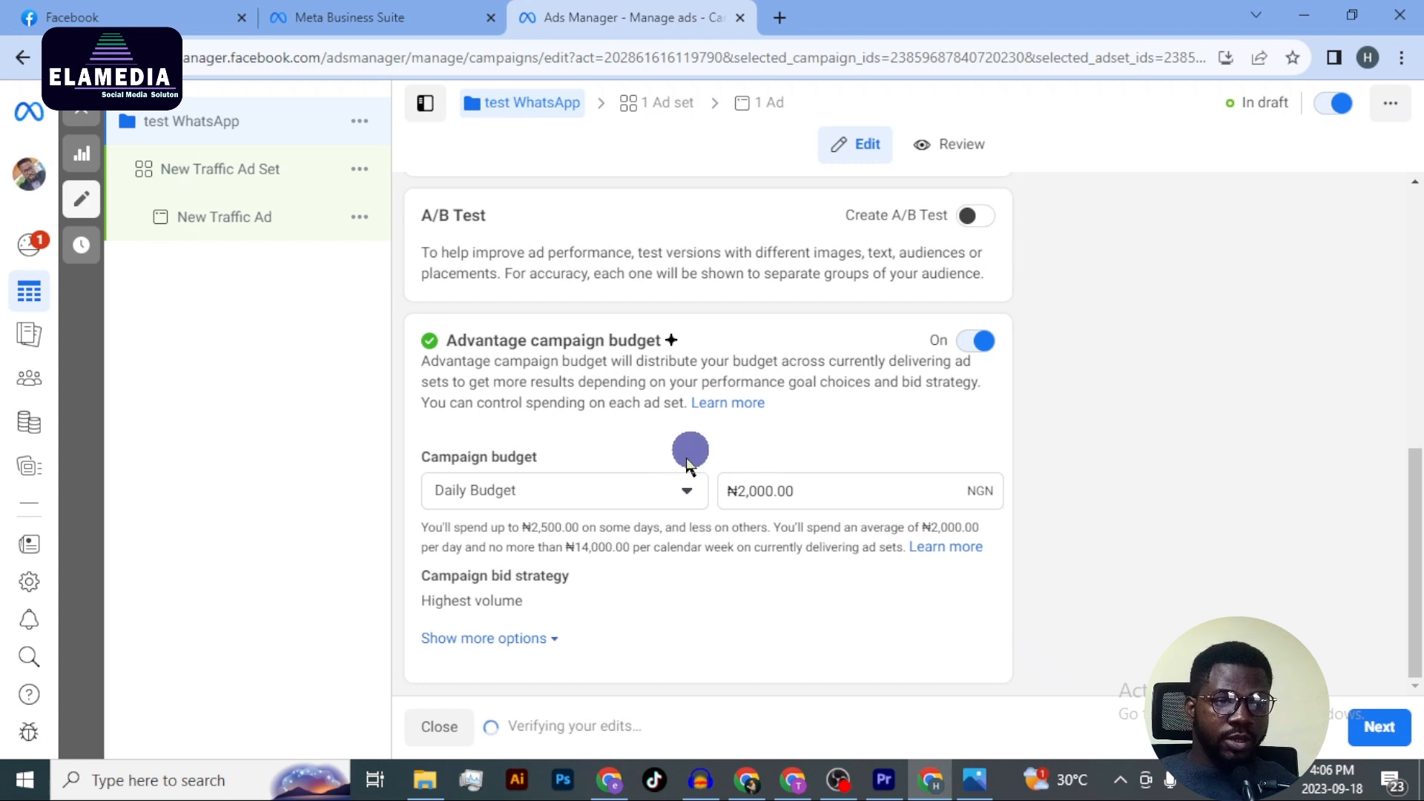
- Try the Lifetime Budget type for the campaign budget and switch it back to Daily Budget
click(684, 493)
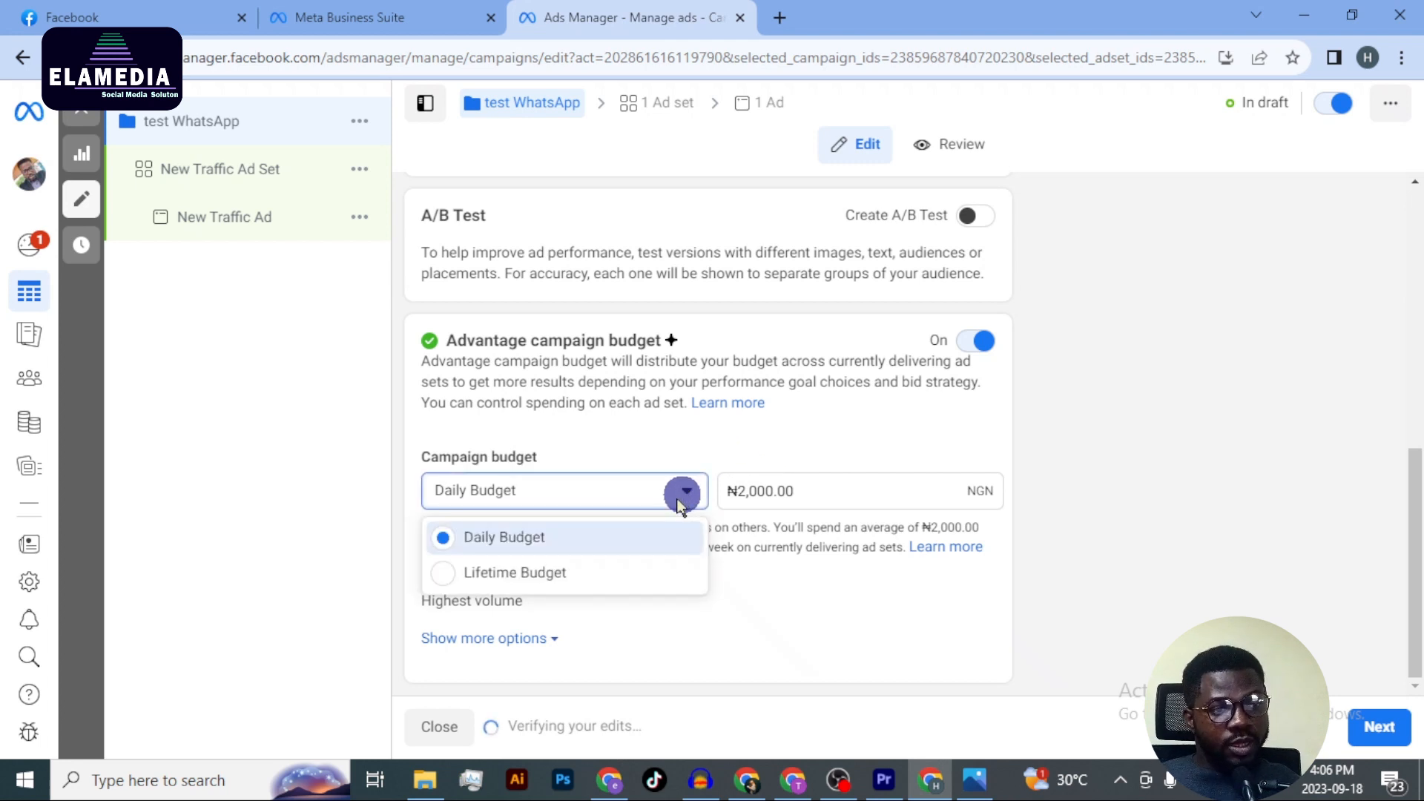
click(627, 575)
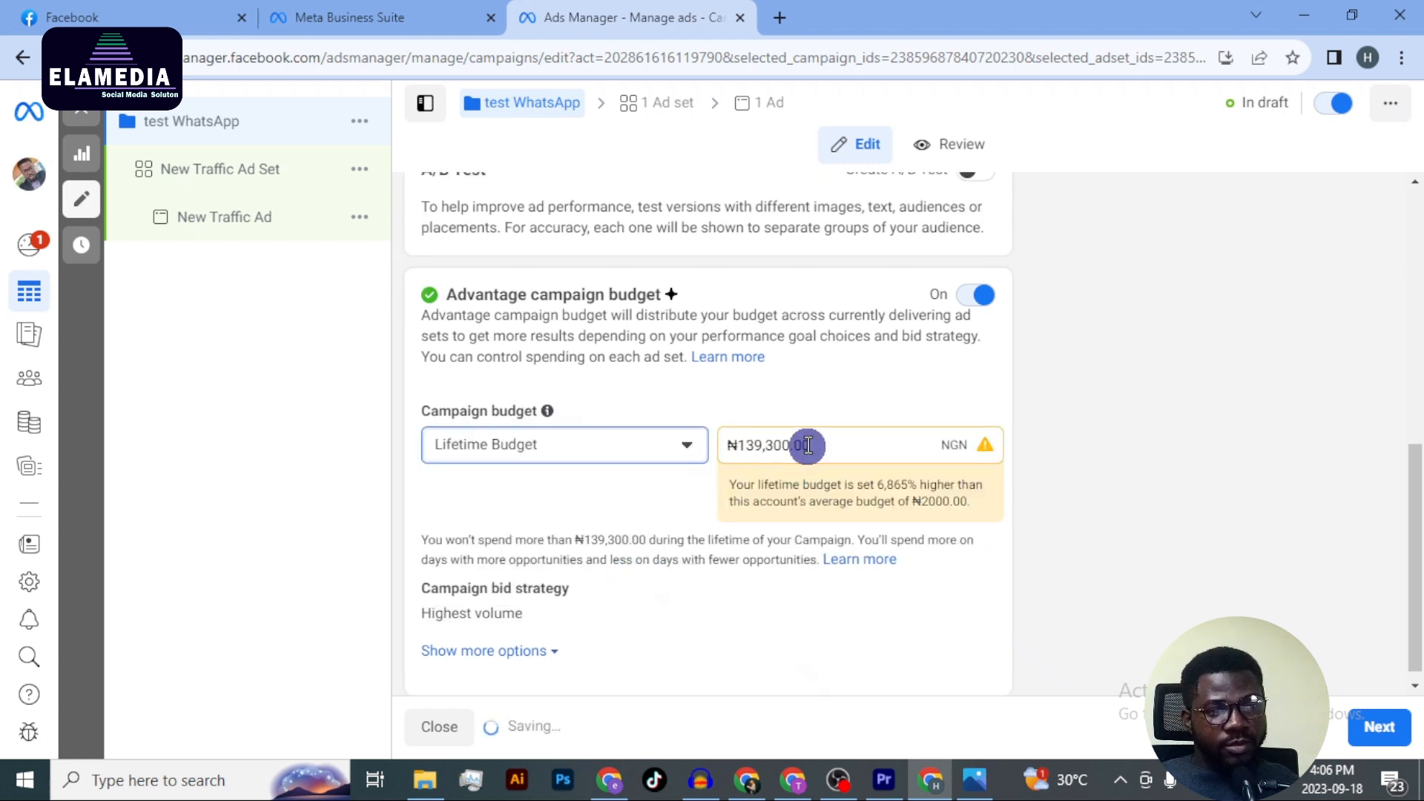
scroll(744, 525, up, 4)
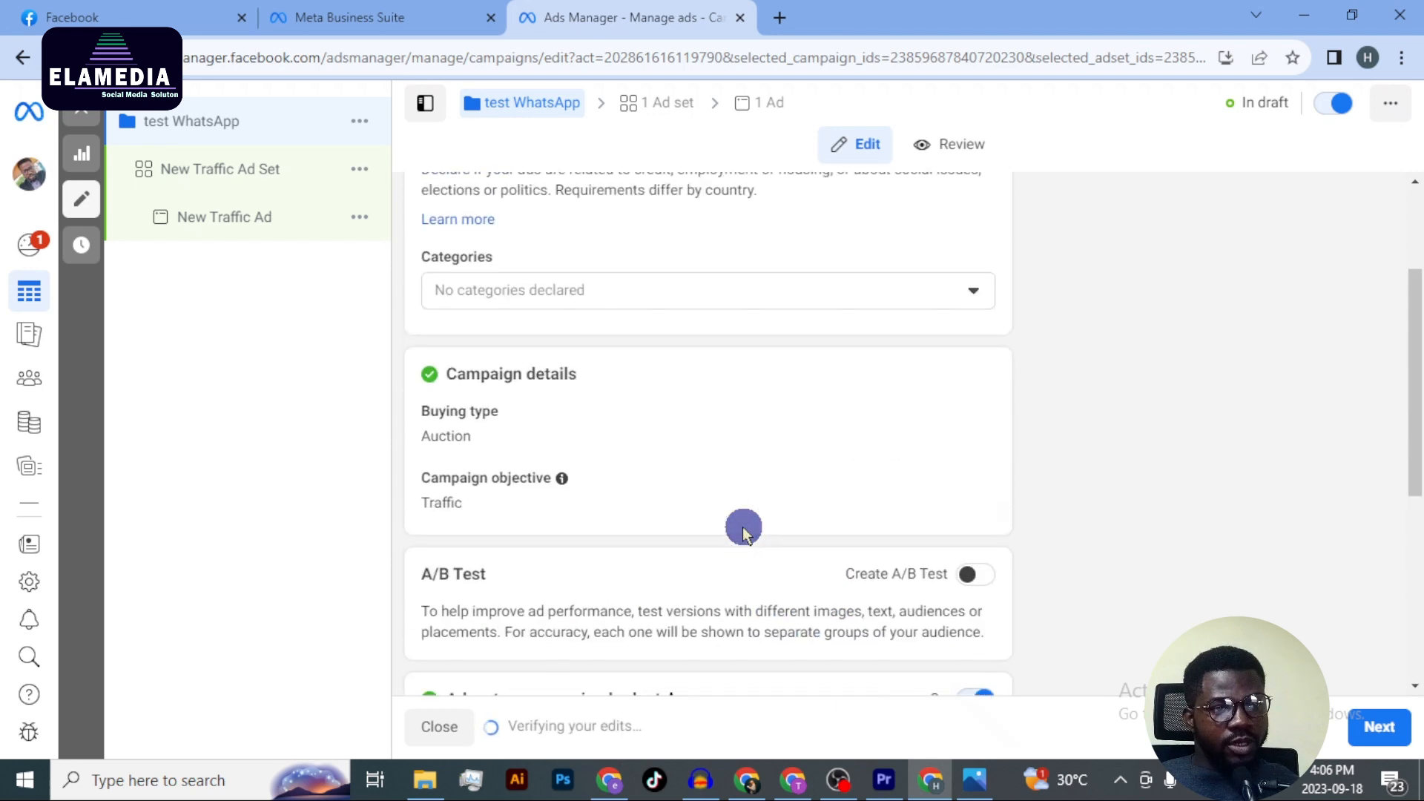
scroll(744, 525, down, 3)
scroll(742, 524, down, 2)
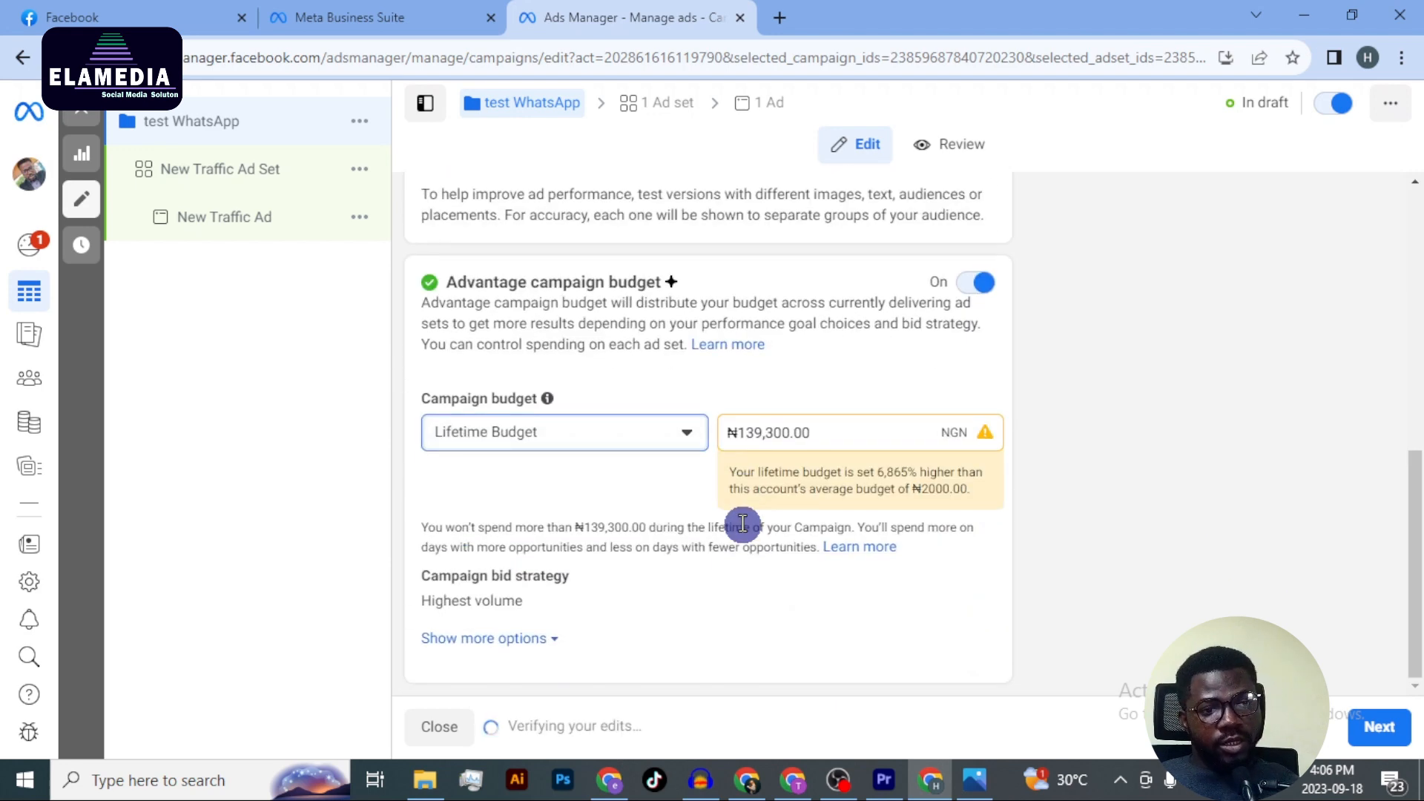
click(689, 438)
click(628, 483)
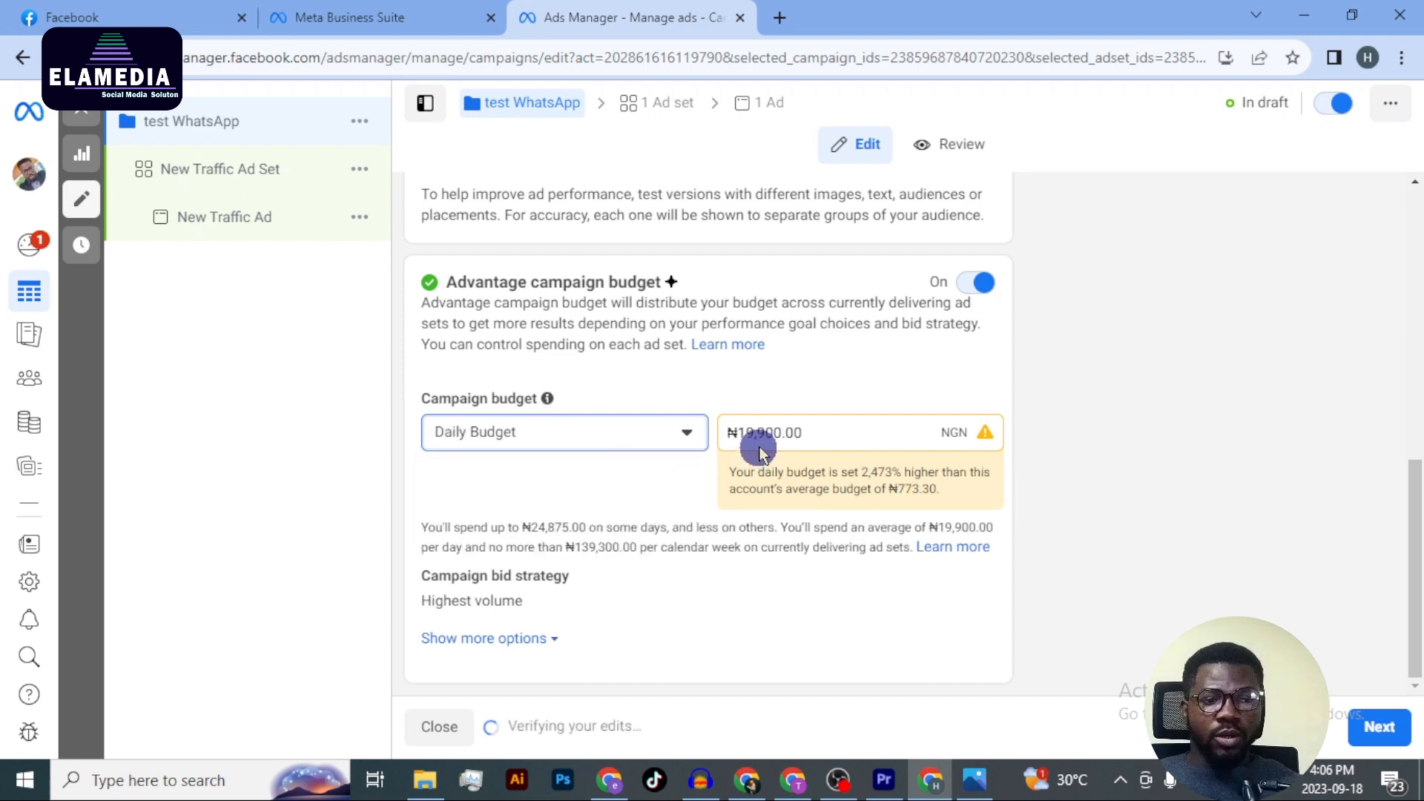
- Re-enter 2,000 NGN as the campaign's daily budget amount
click(728, 432)
drag(726, 432, 659, 441)
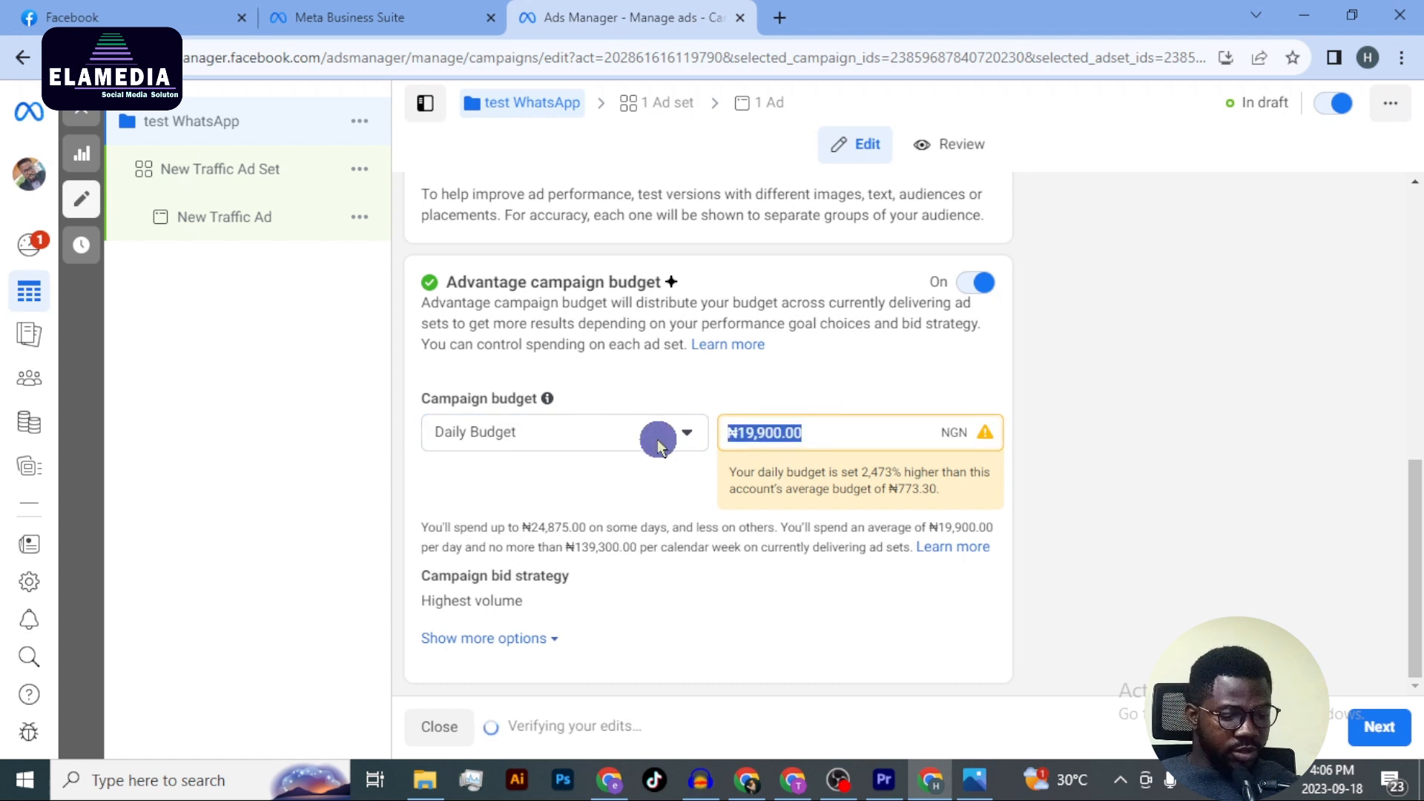
text(2000)
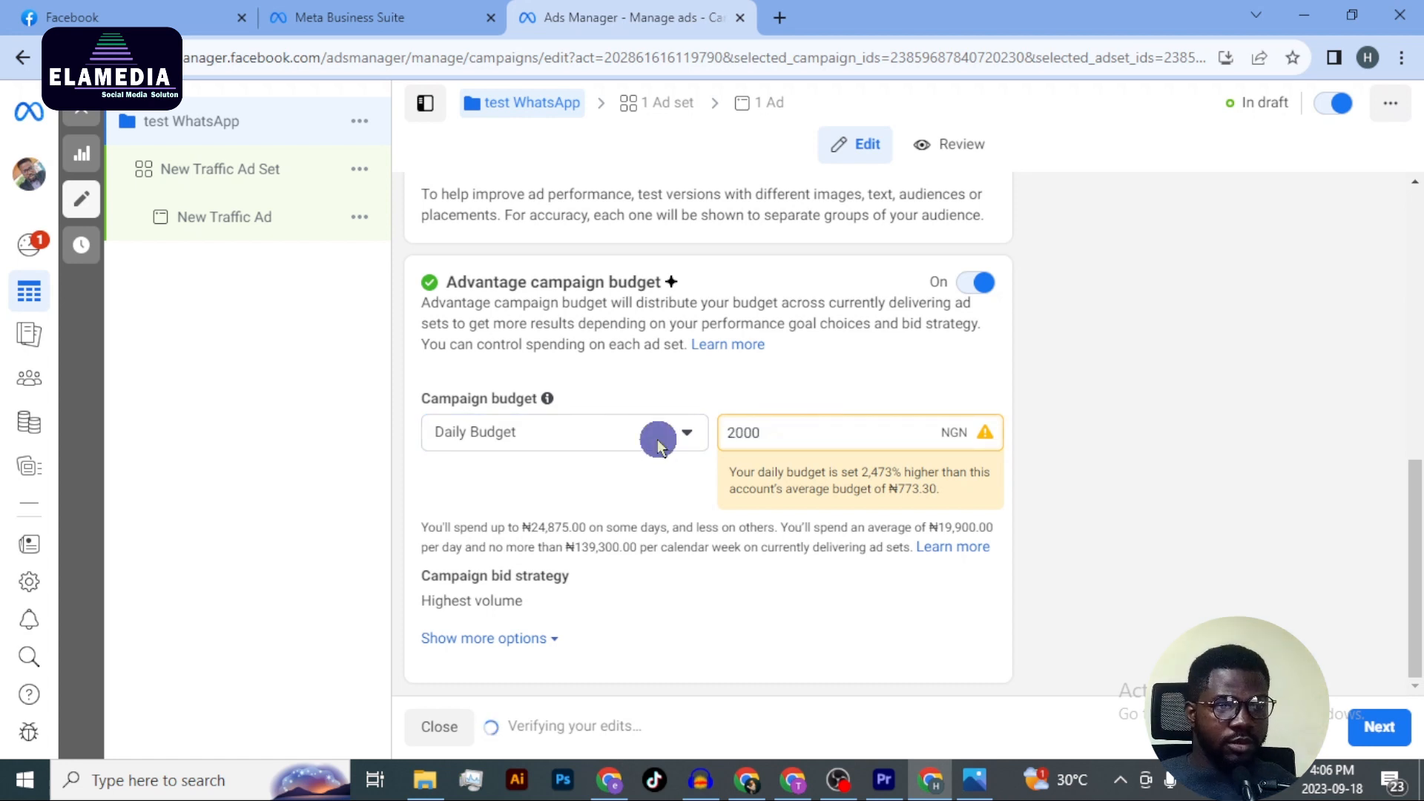
click(1120, 387)
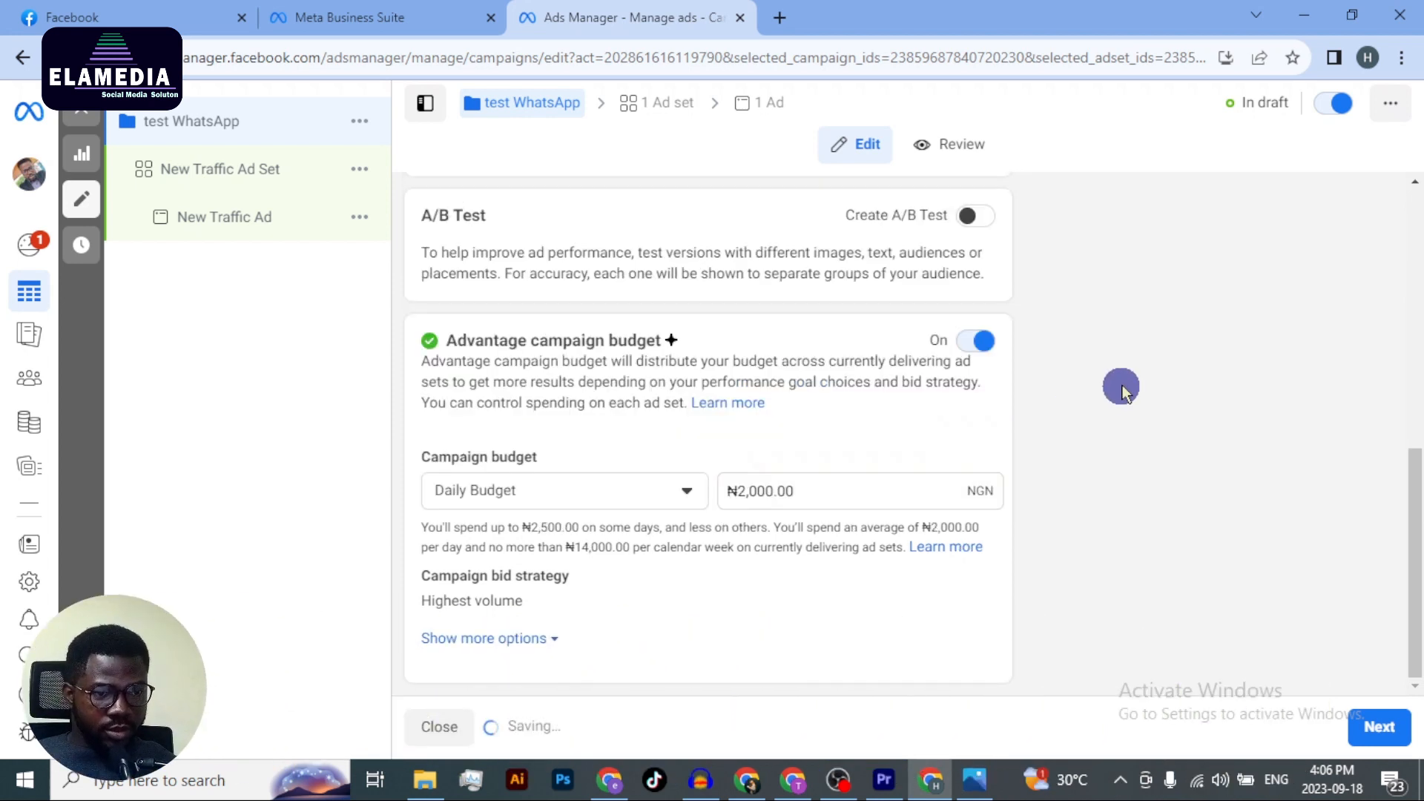
- Review the completed campaign settings and open the settings of the campaign's ad set
scroll(847, 494, up, 8)
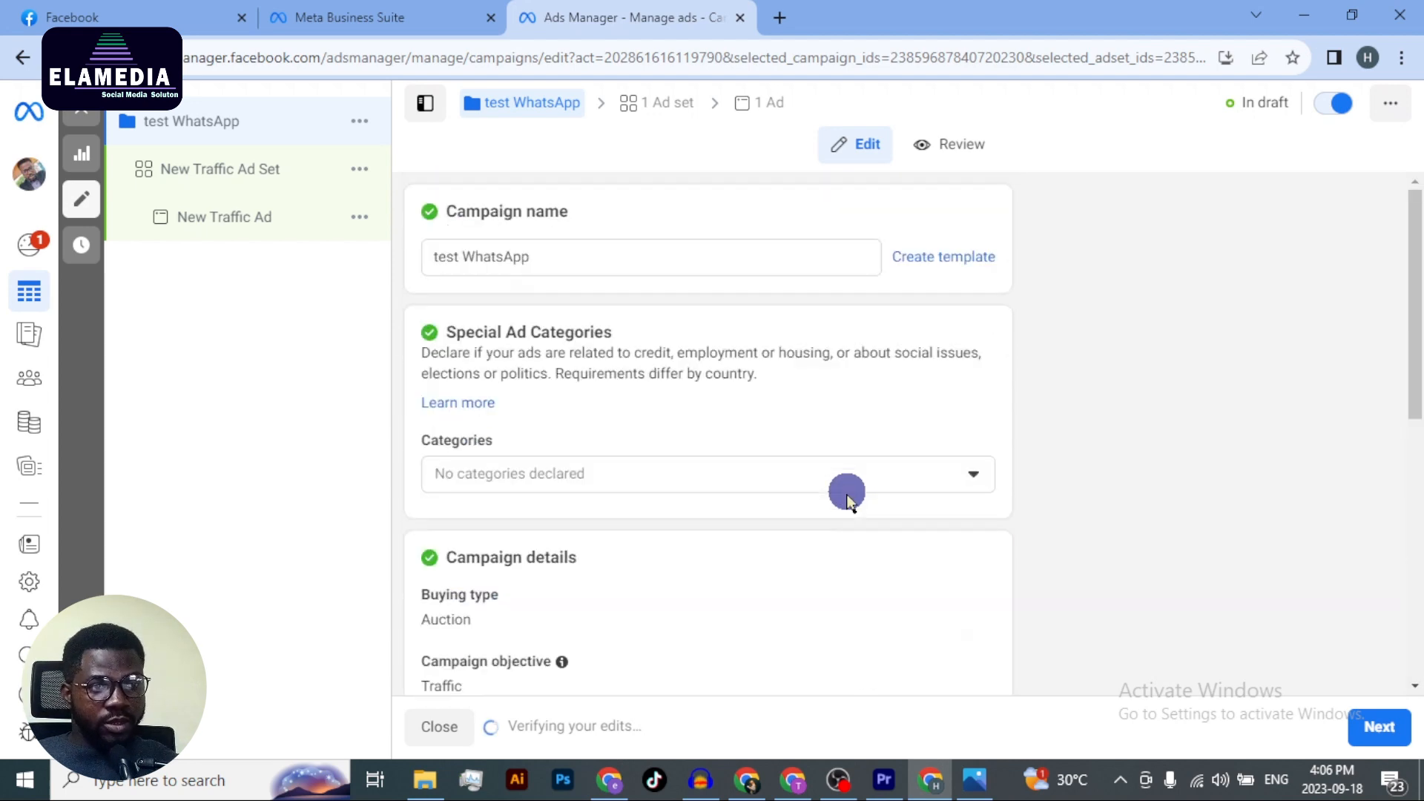
scroll(847, 495, down, 8)
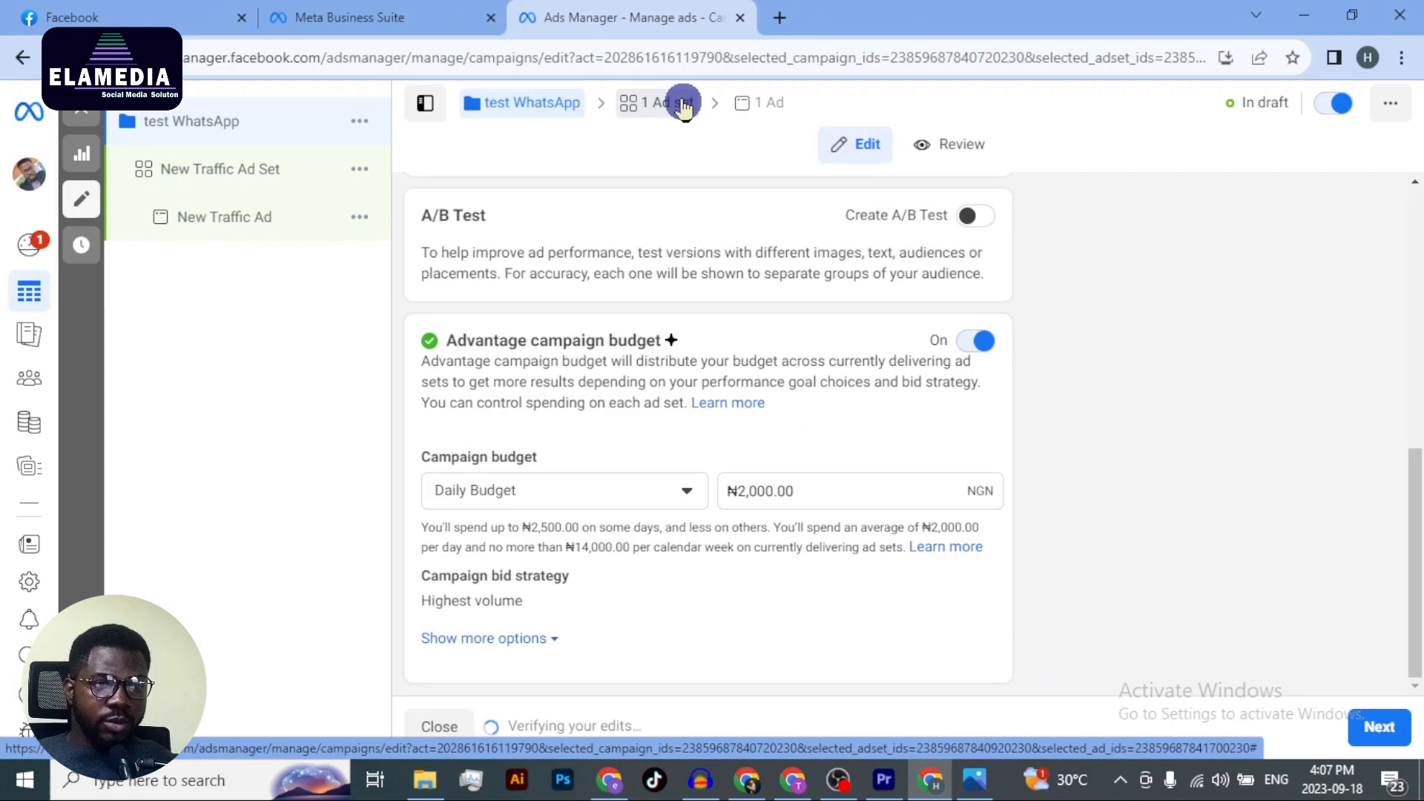
click(681, 103)
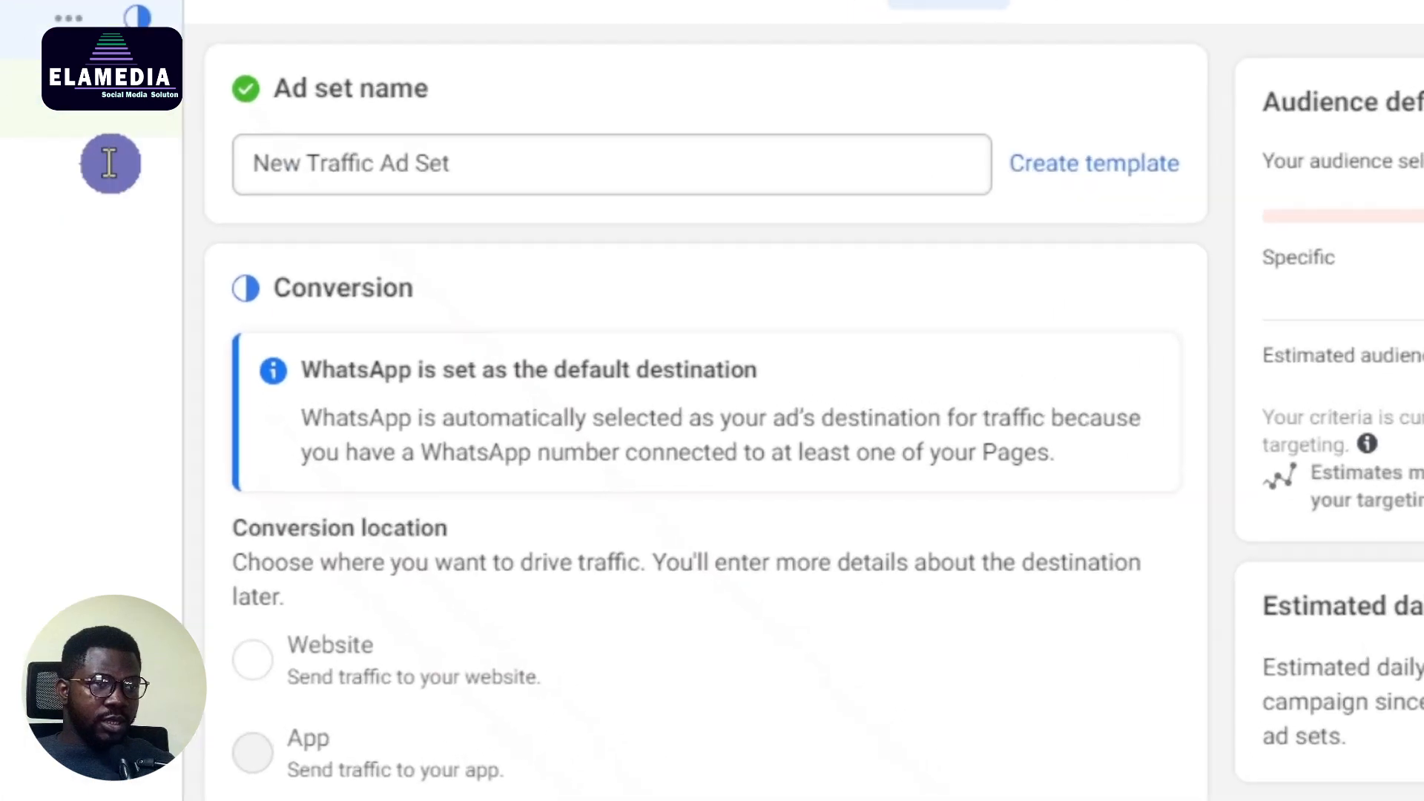
- Rename the ad set to "test WhatsApp Ad Set"
drag(508, 257, 346, 257)
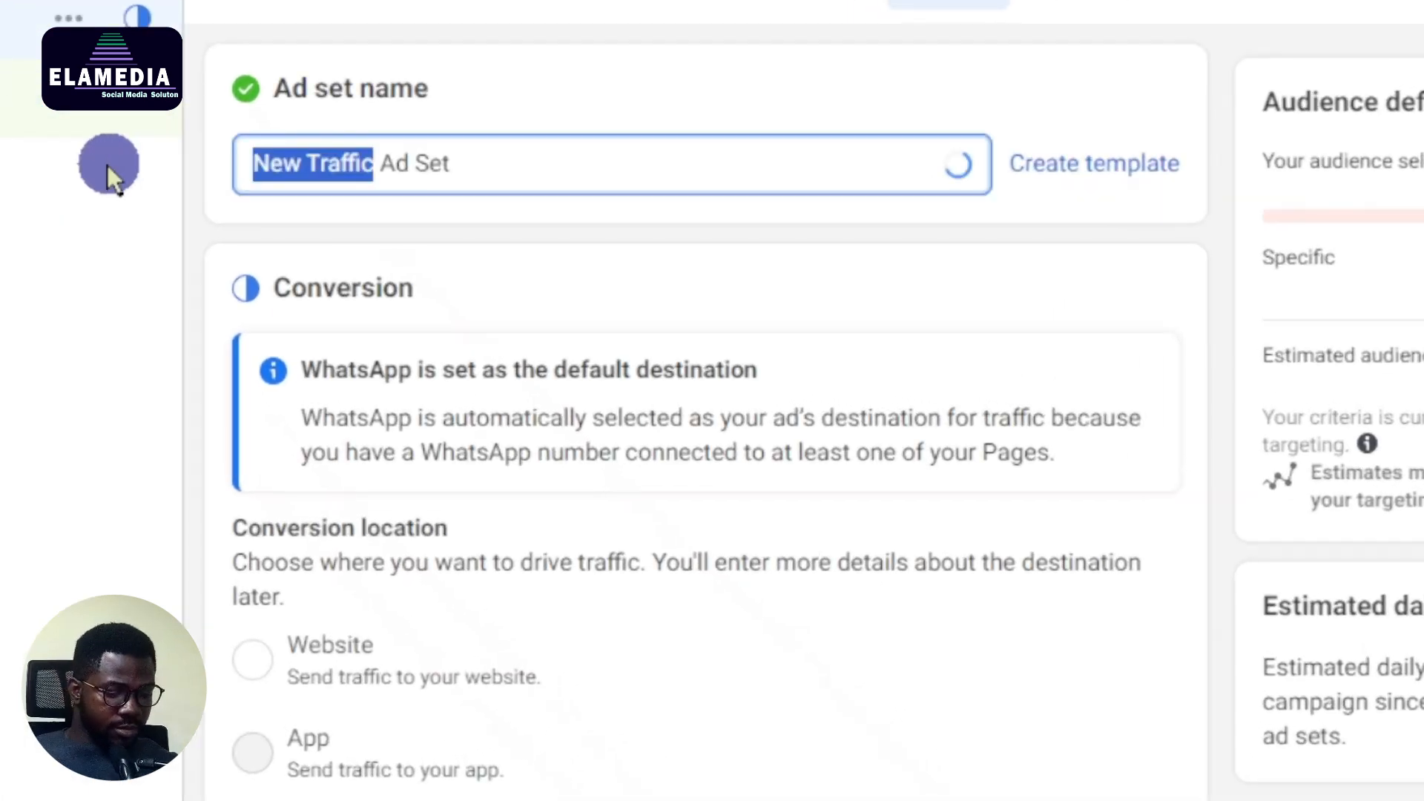
text(test whatsa)
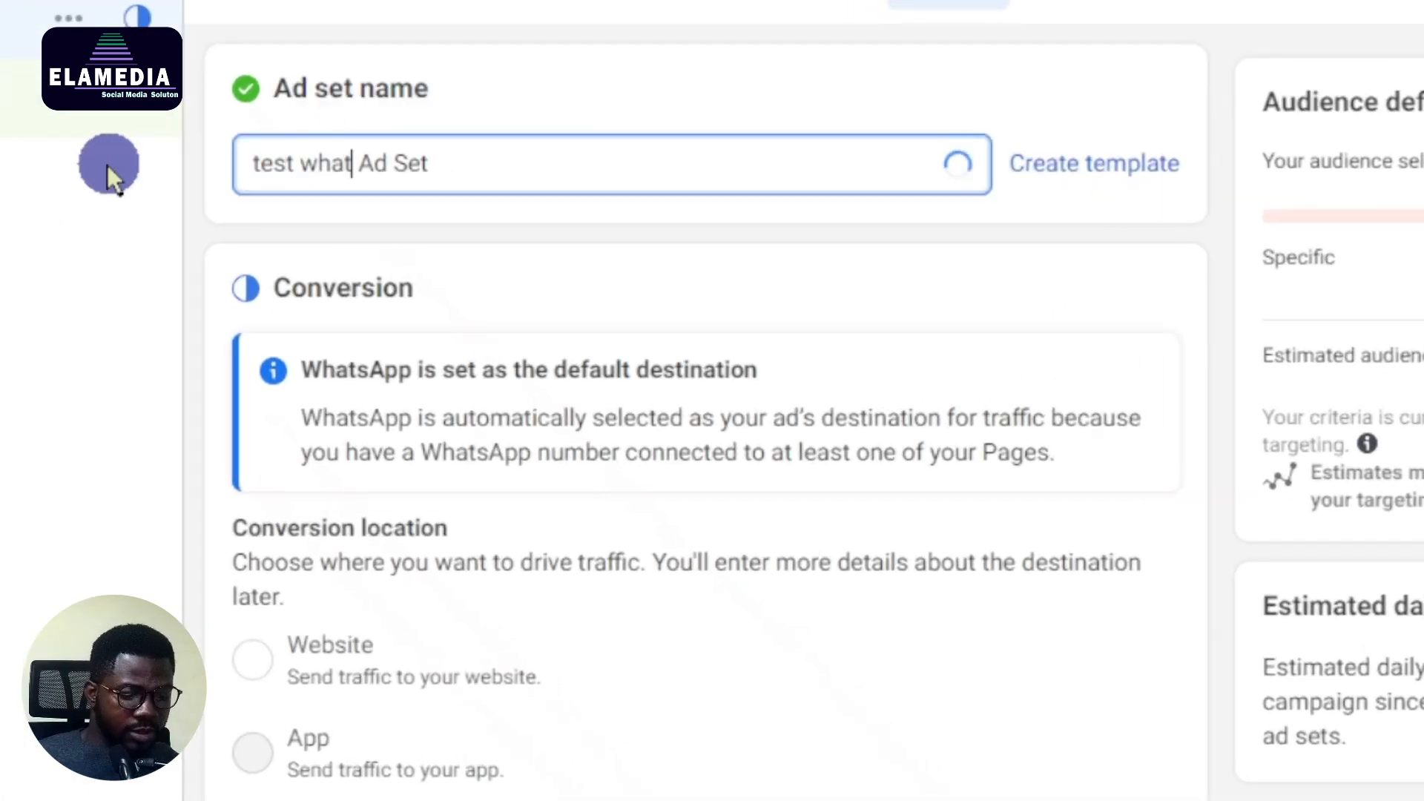
text(pp)
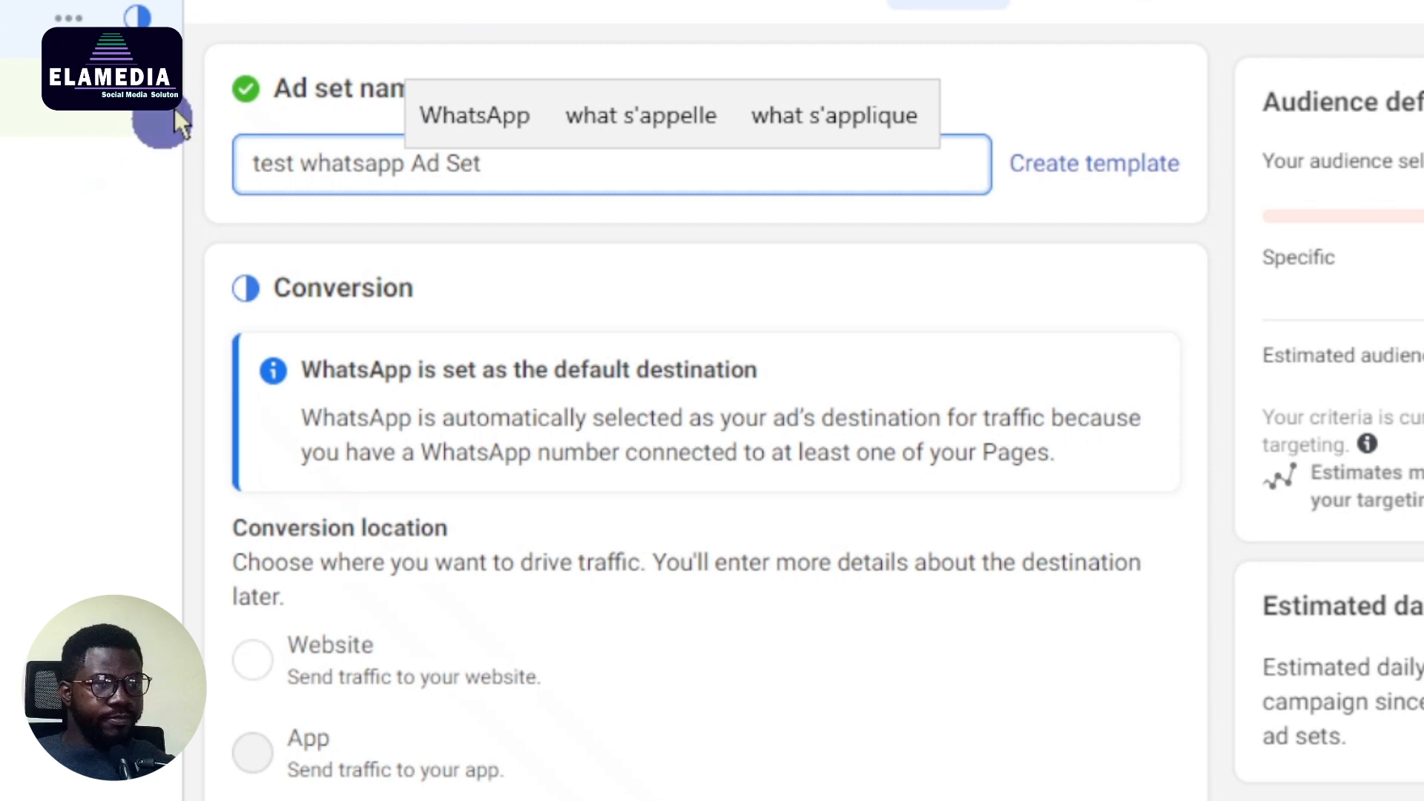
click(418, 115)
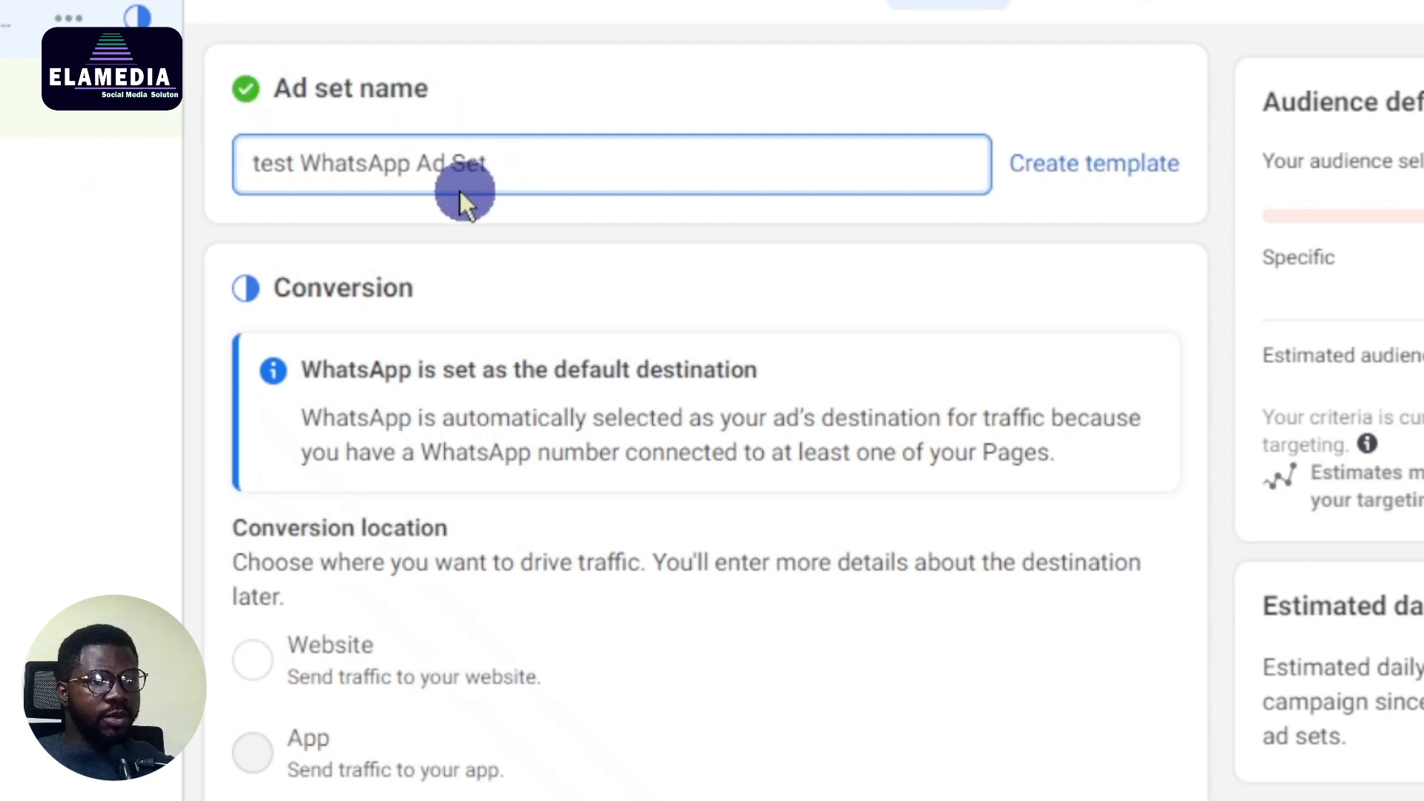
click(133, 249)
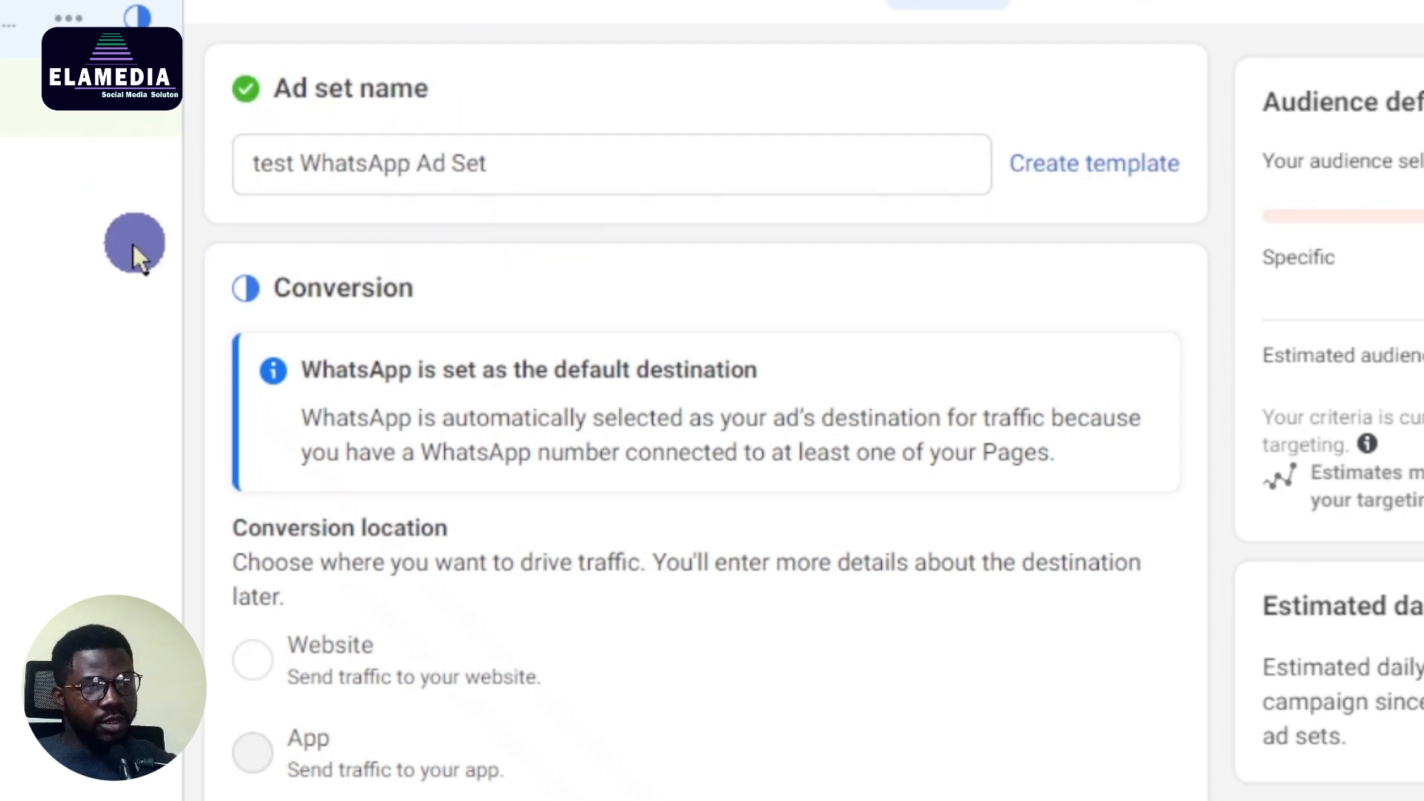
- Review the conversion location options, try Messenger as the destination and switch it back to WhatsApp
scroll(559, 316, down, 5)
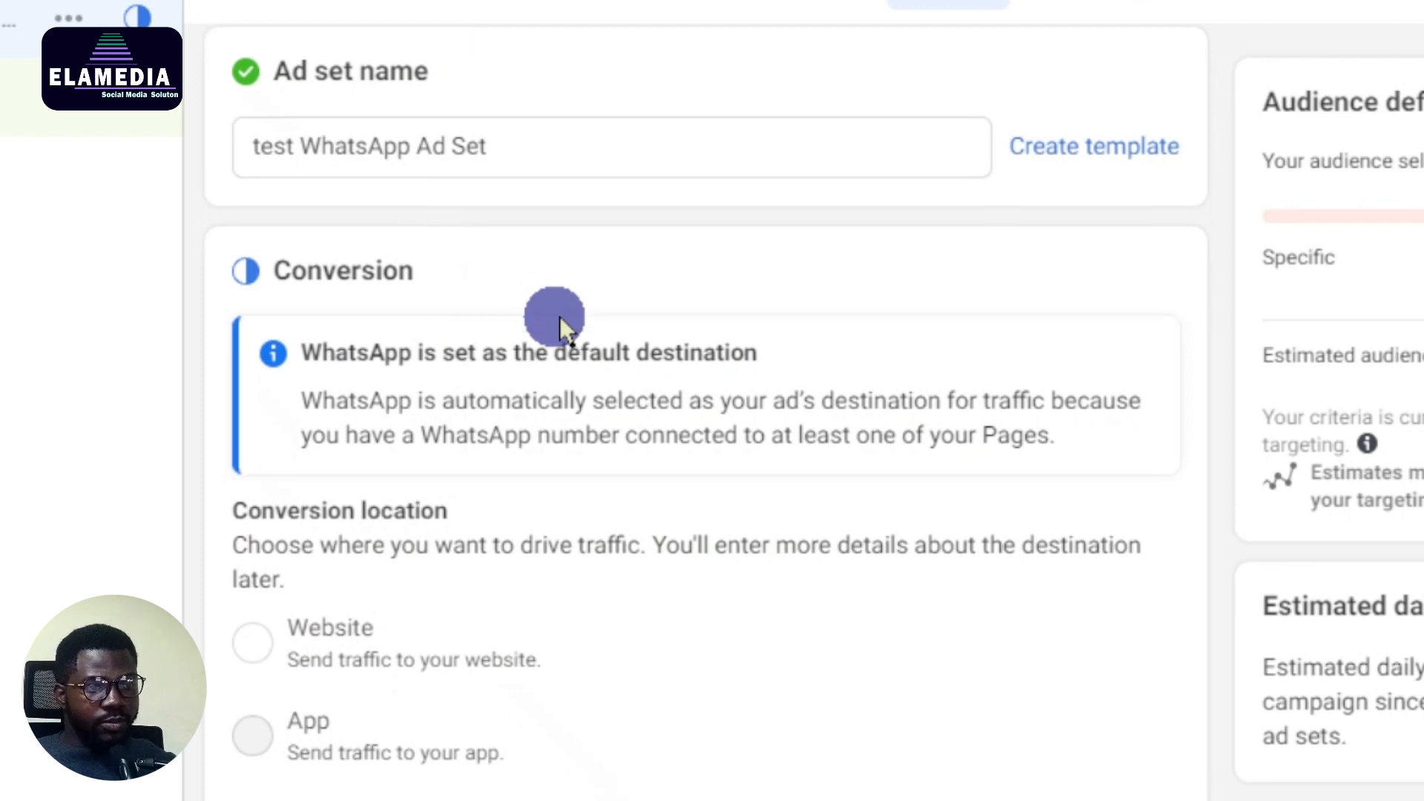
scroll(561, 327, up, 5)
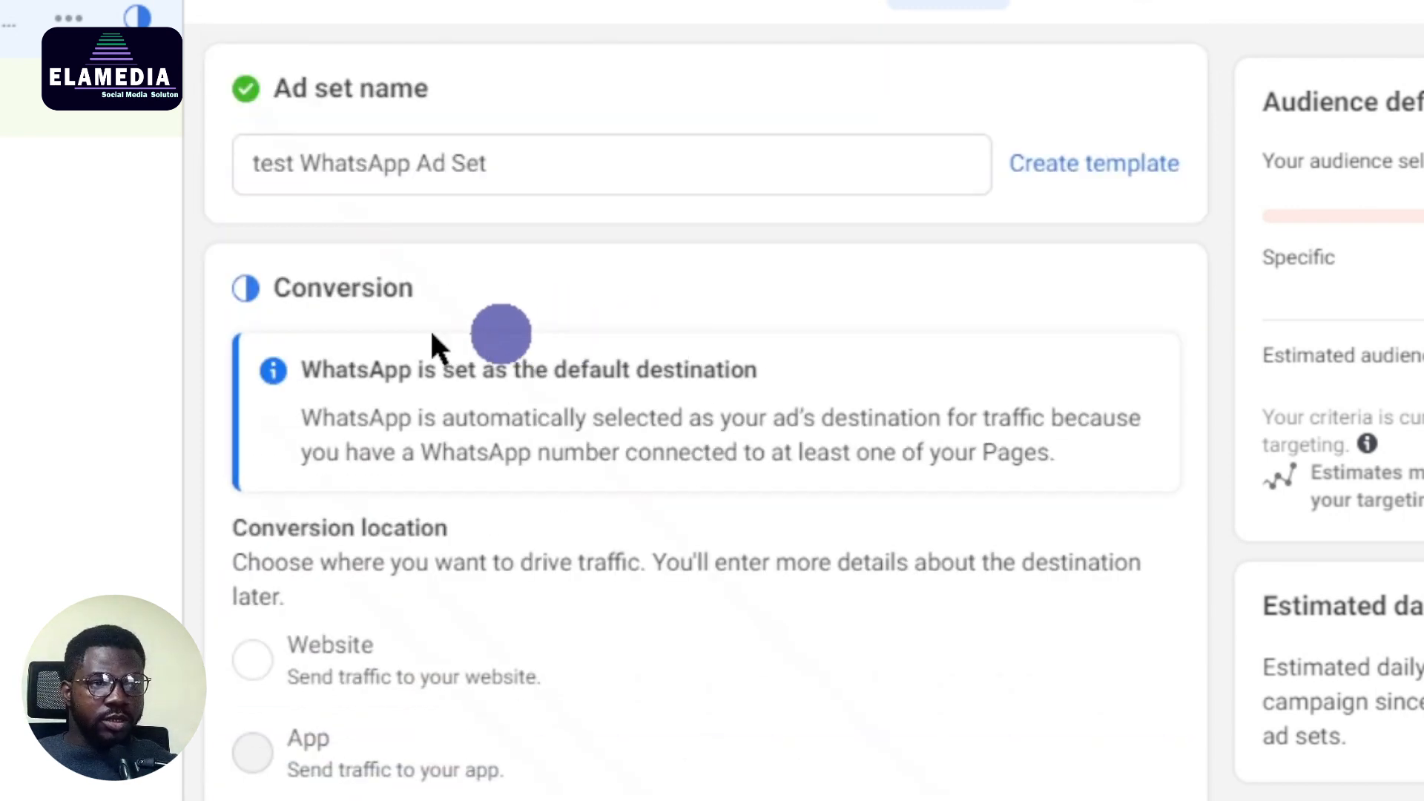
scroll(723, 428, down, 5)
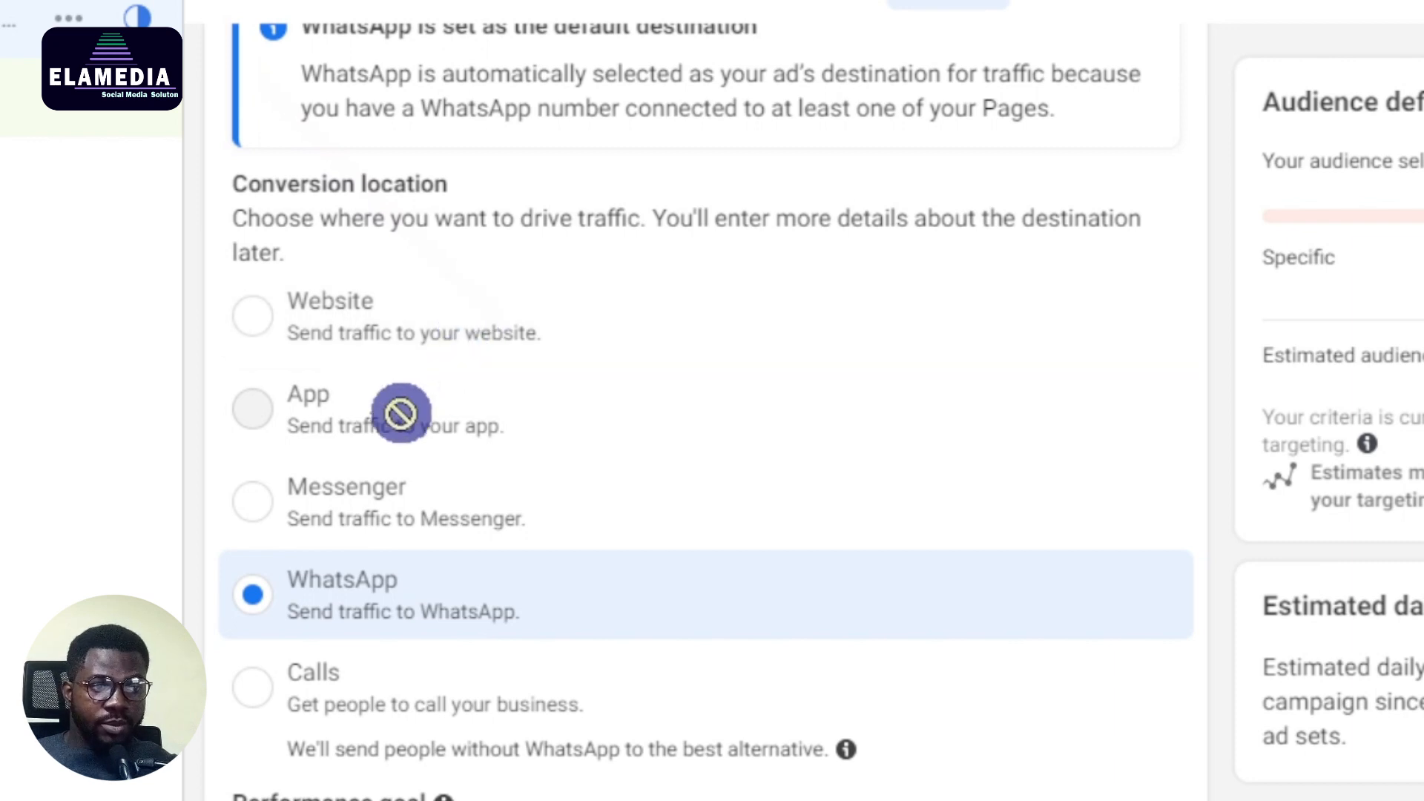
mouse_move(401, 413)
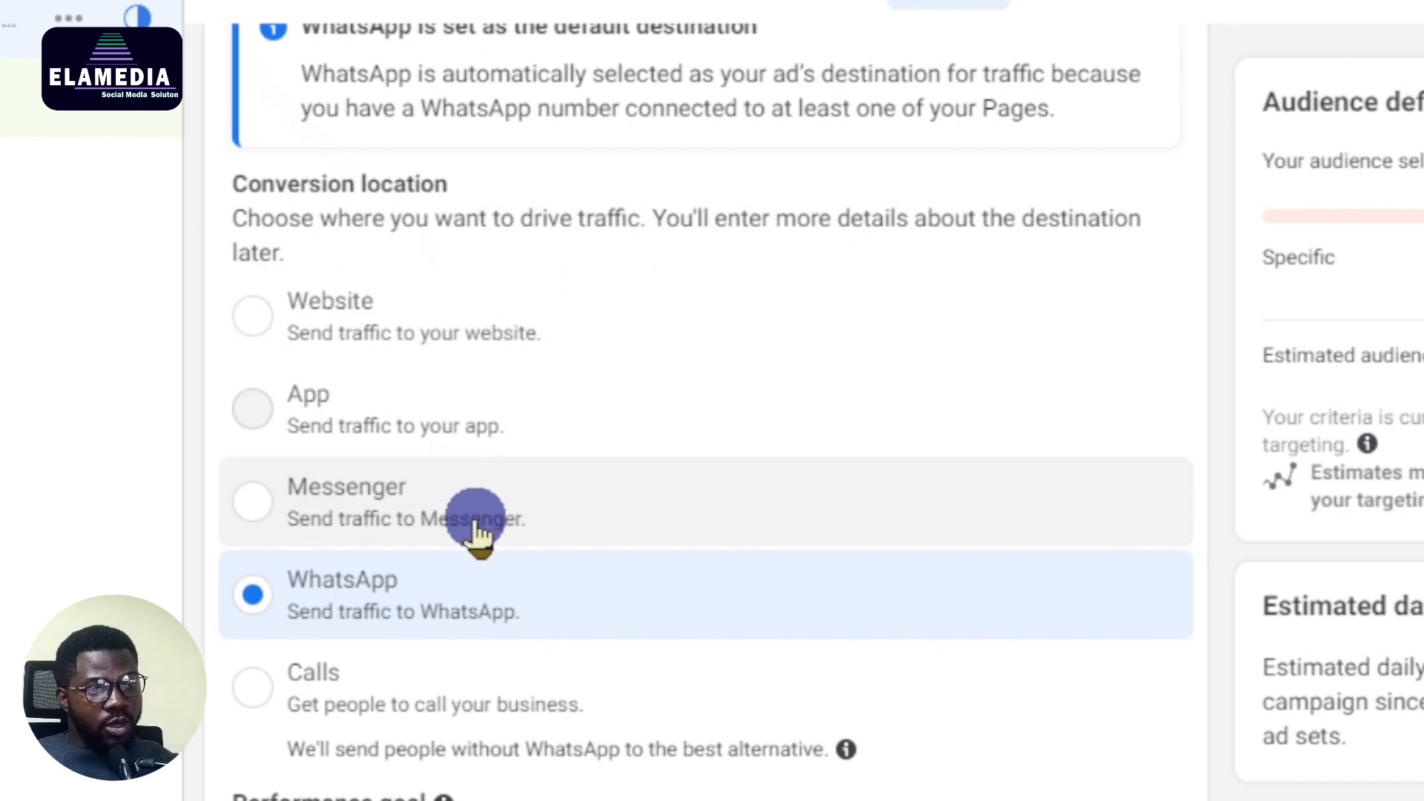
scroll(475, 530, down, 5)
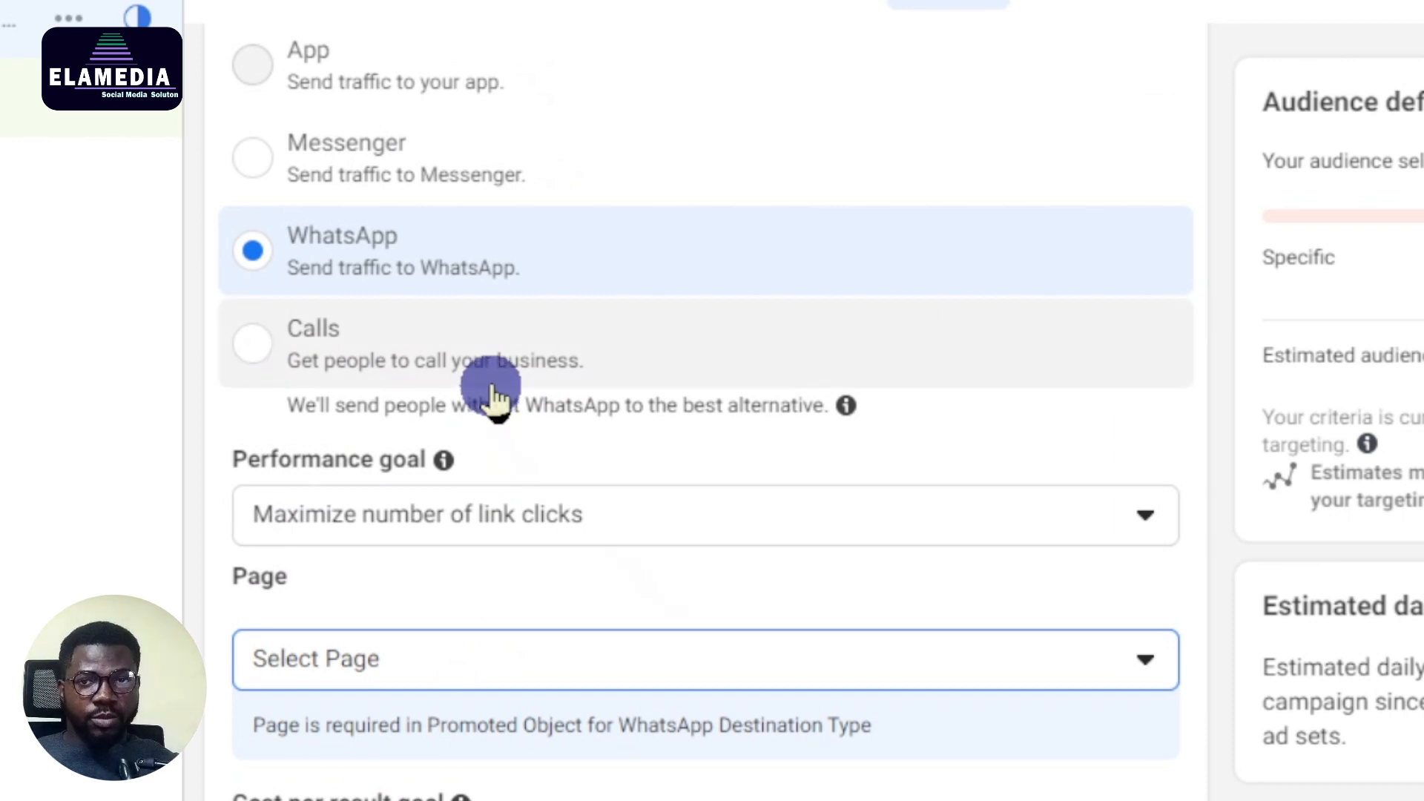
scroll(461, 373, up, 5)
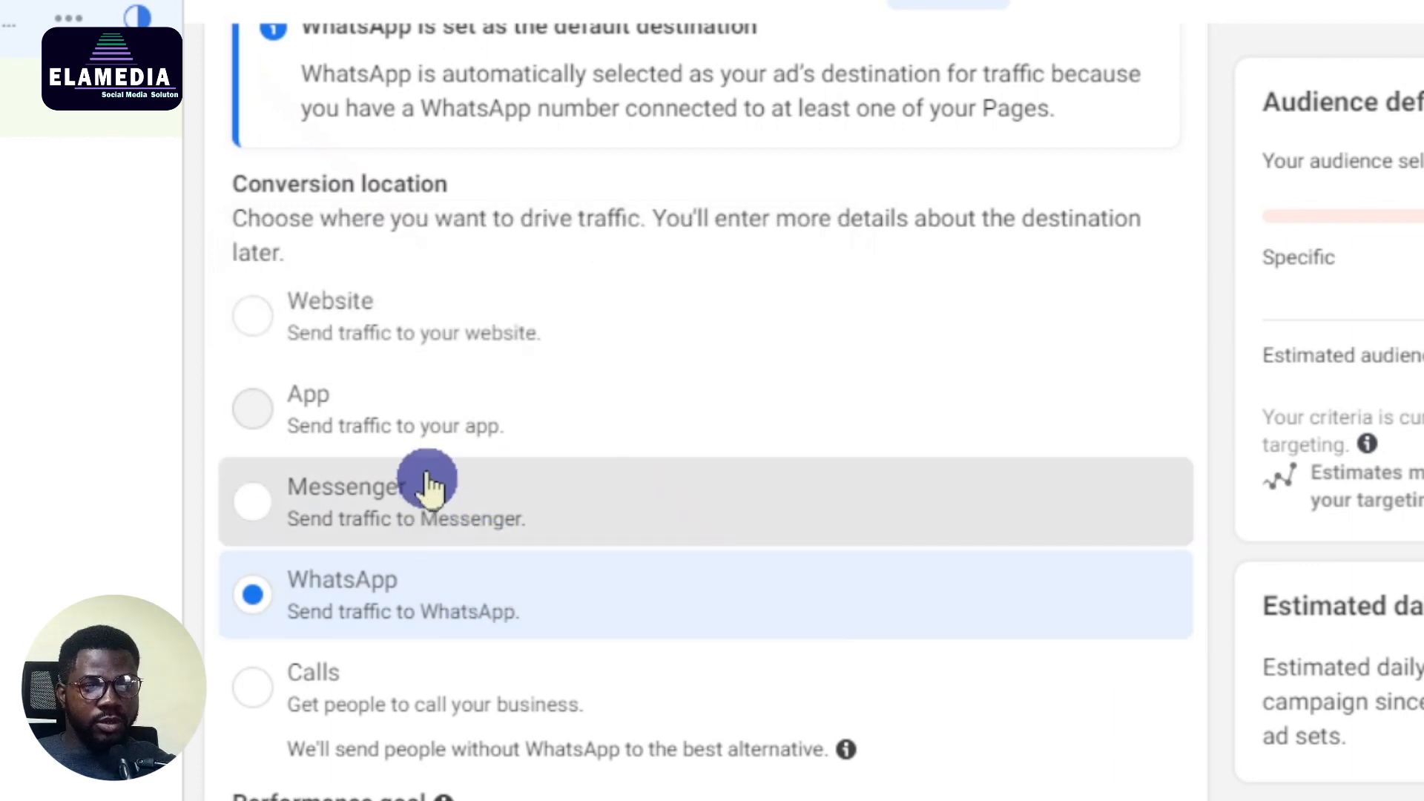
click(426, 478)
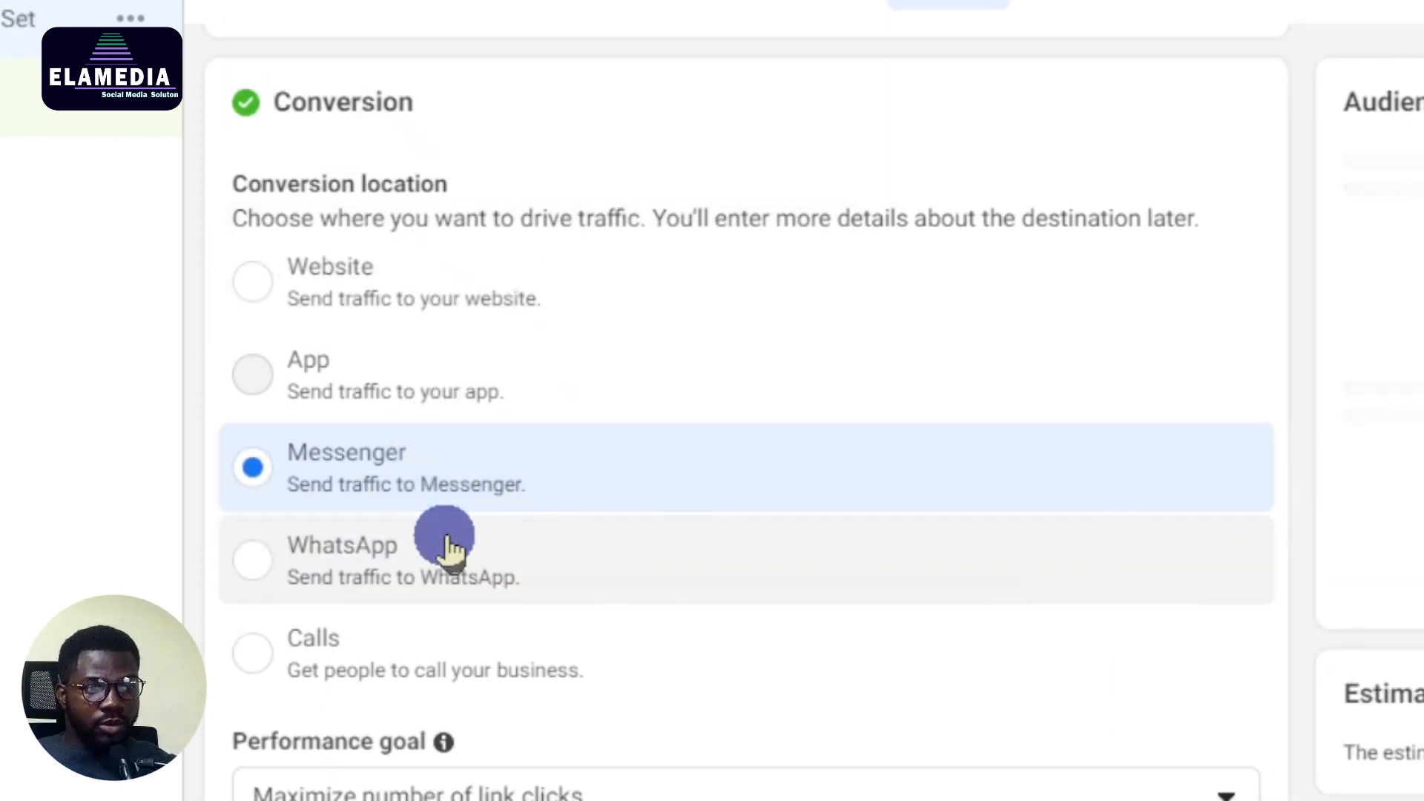
scroll(450, 541, down, 10)
scroll(448, 540, up, 7)
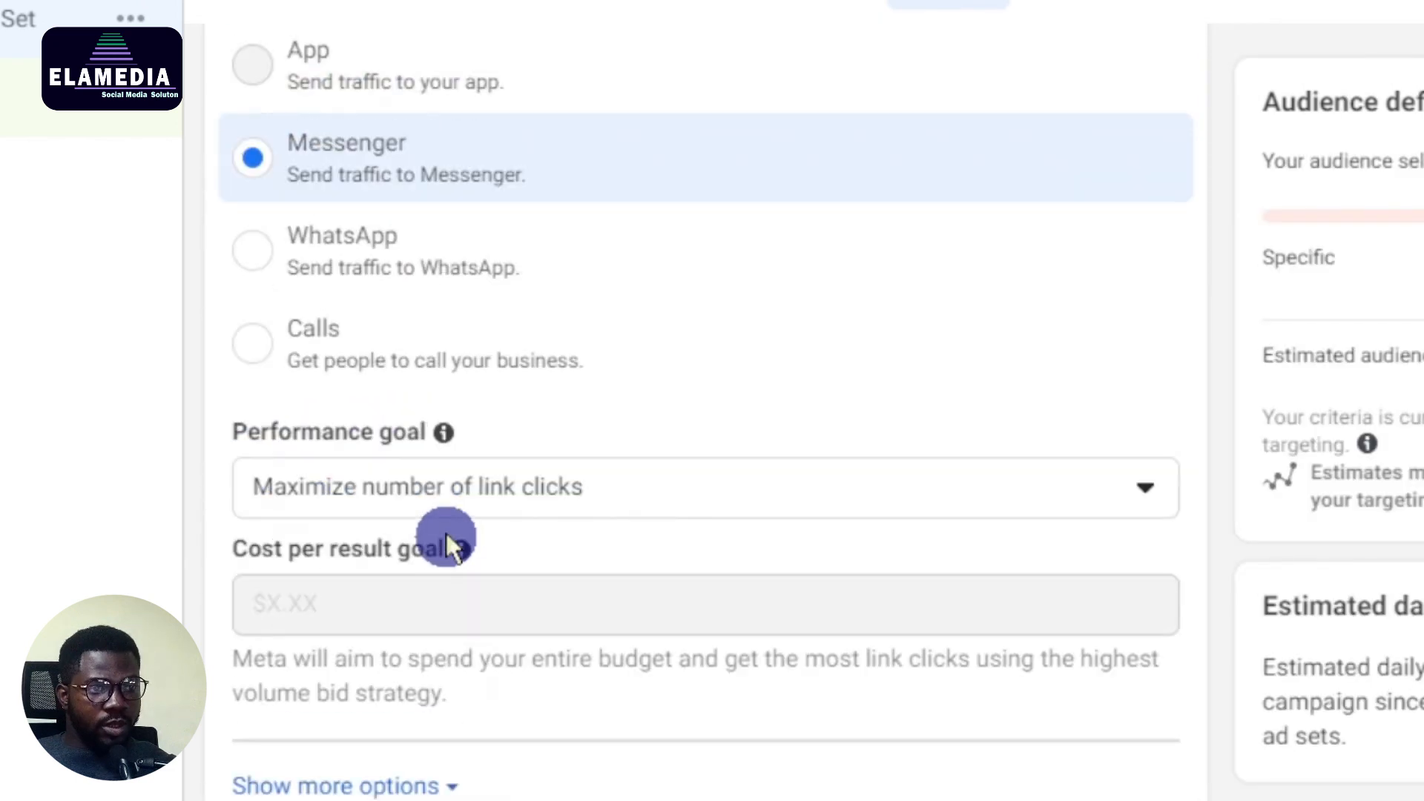
scroll(445, 534, up, 4)
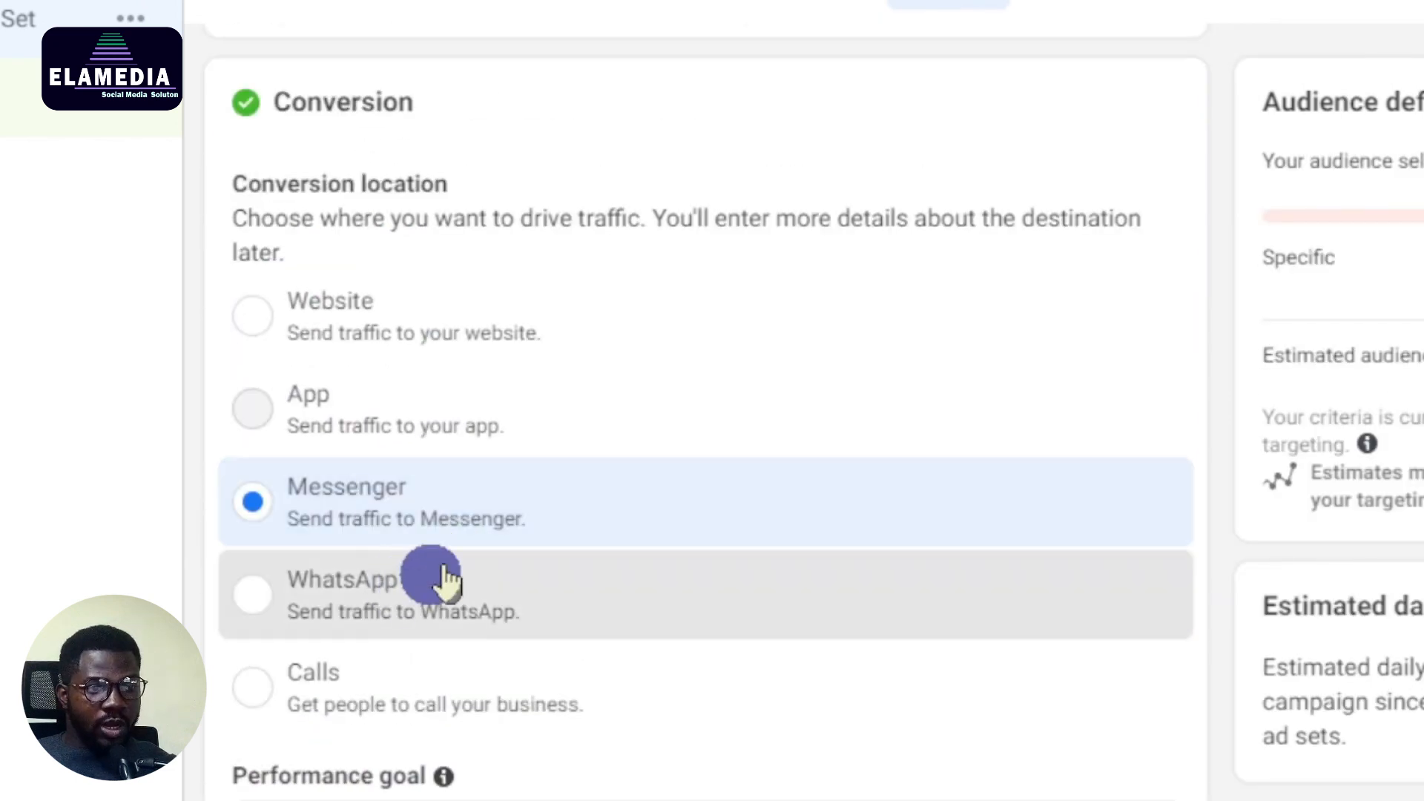
click(475, 552)
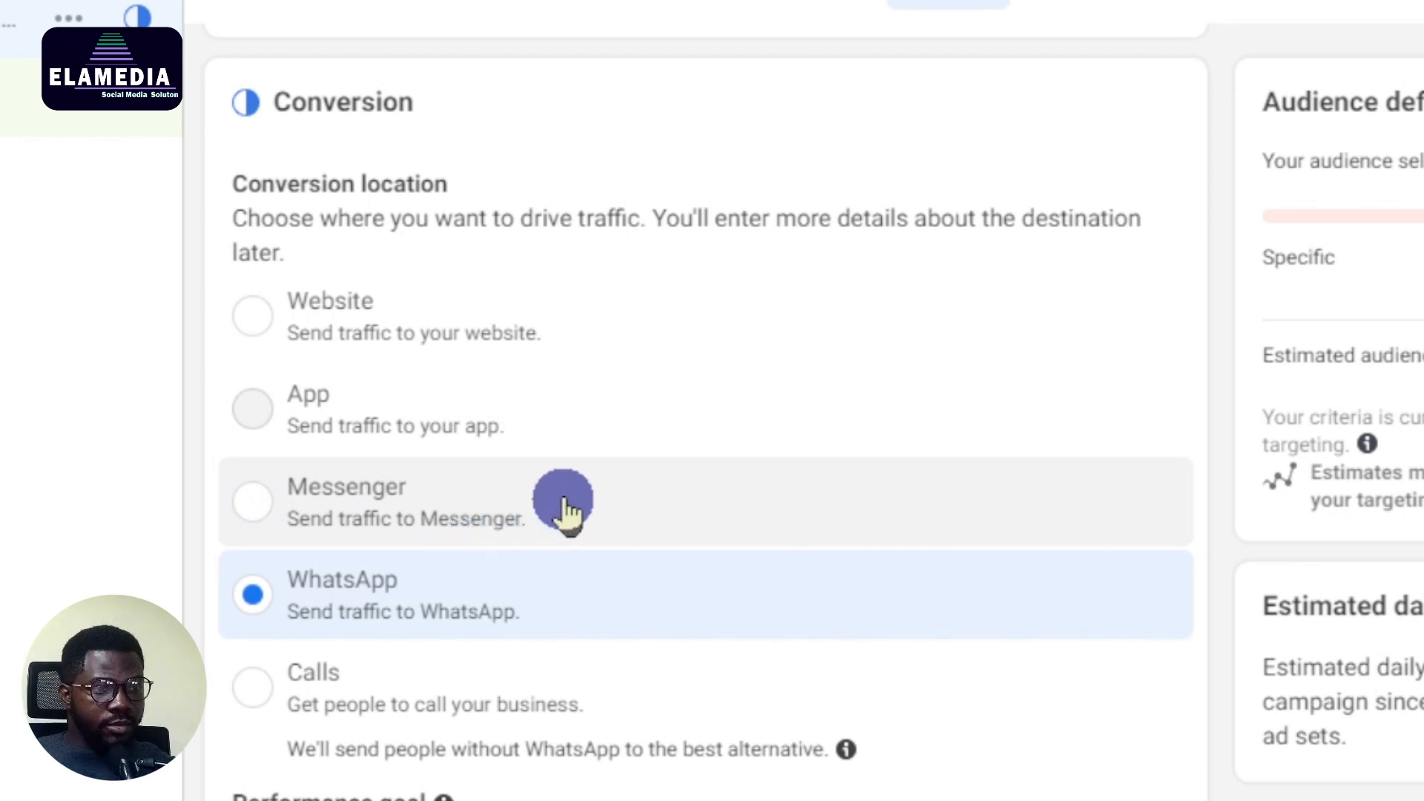
- Check the available performance goals and select El_Elamedia as the ad set's Page
scroll(567, 511, down, 4)
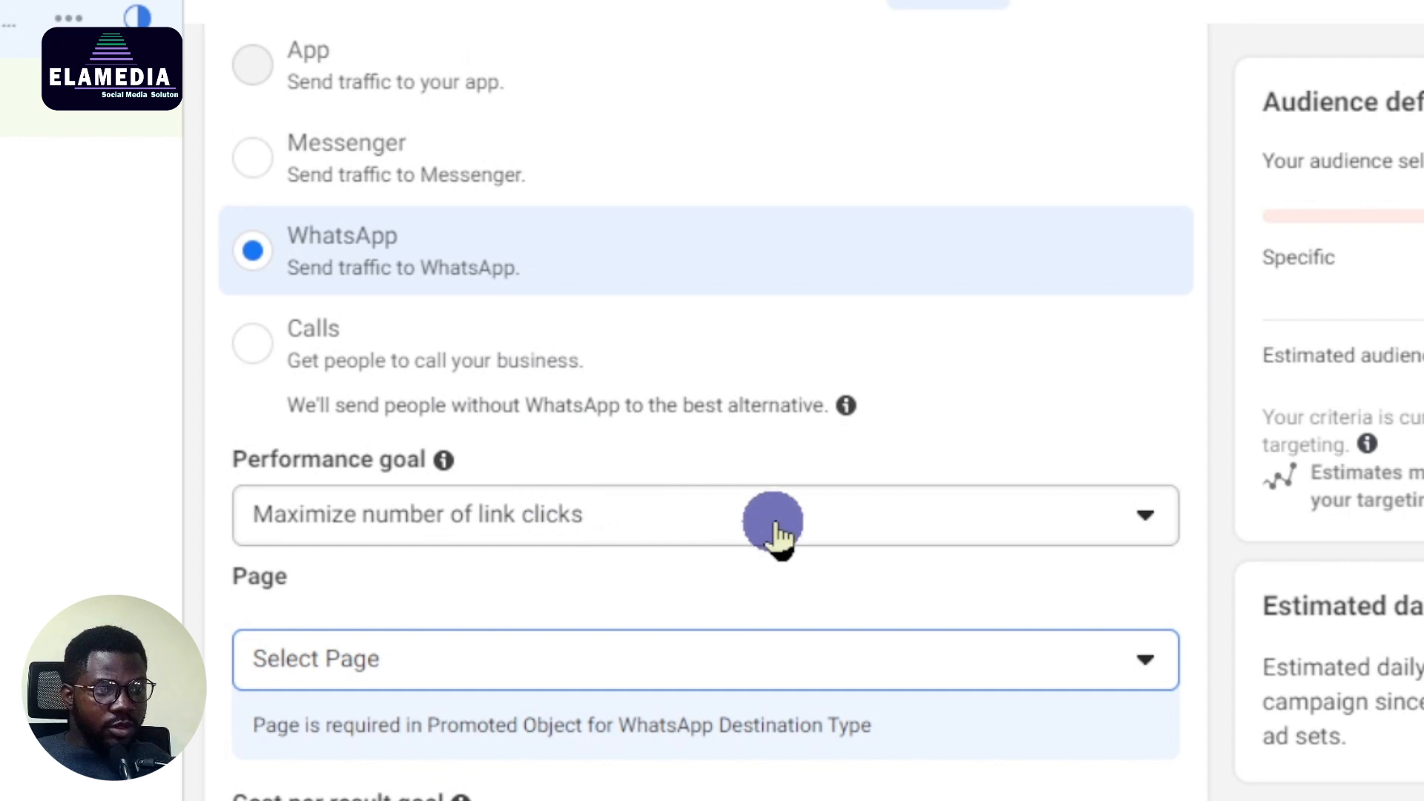
click(701, 522)
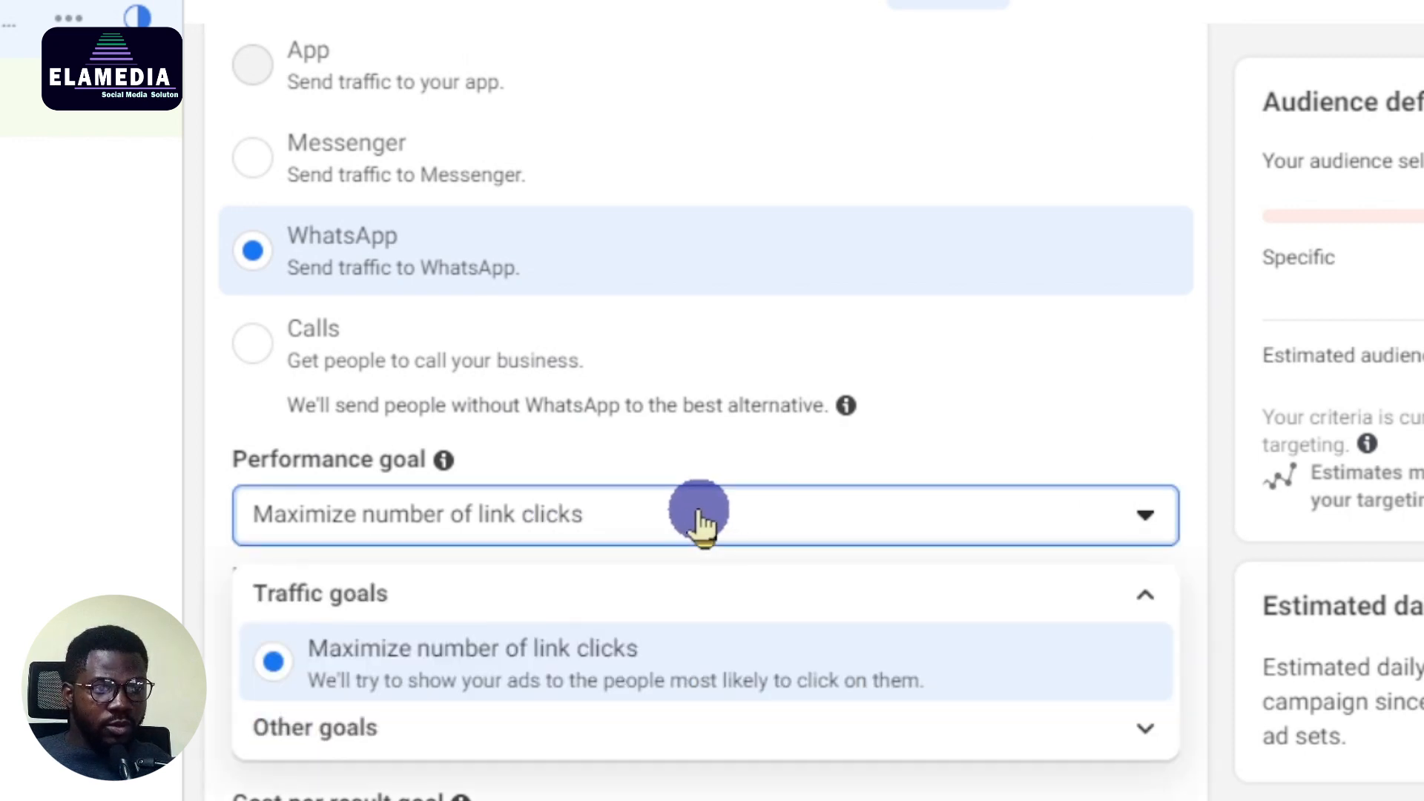
scroll(727, 653, down, 5)
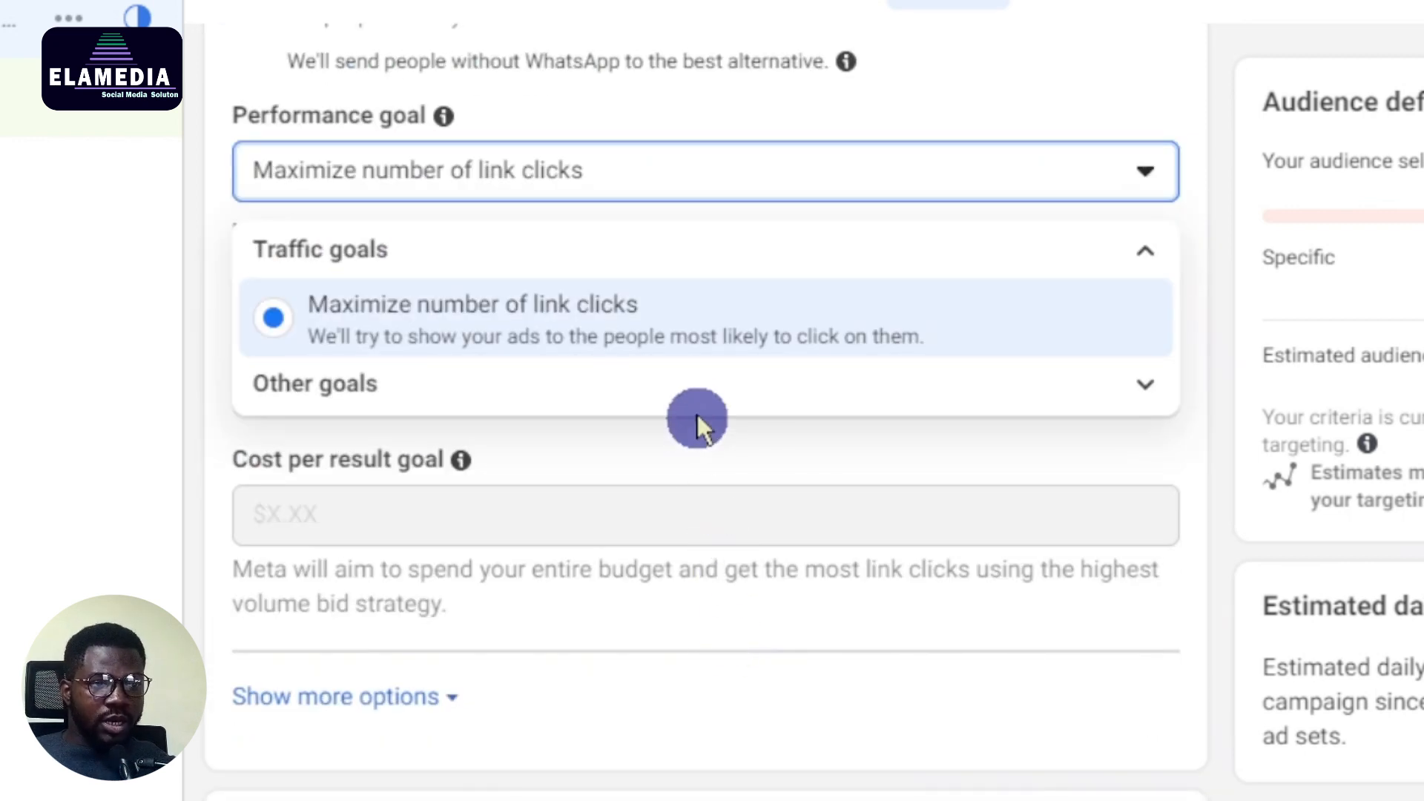
click(706, 348)
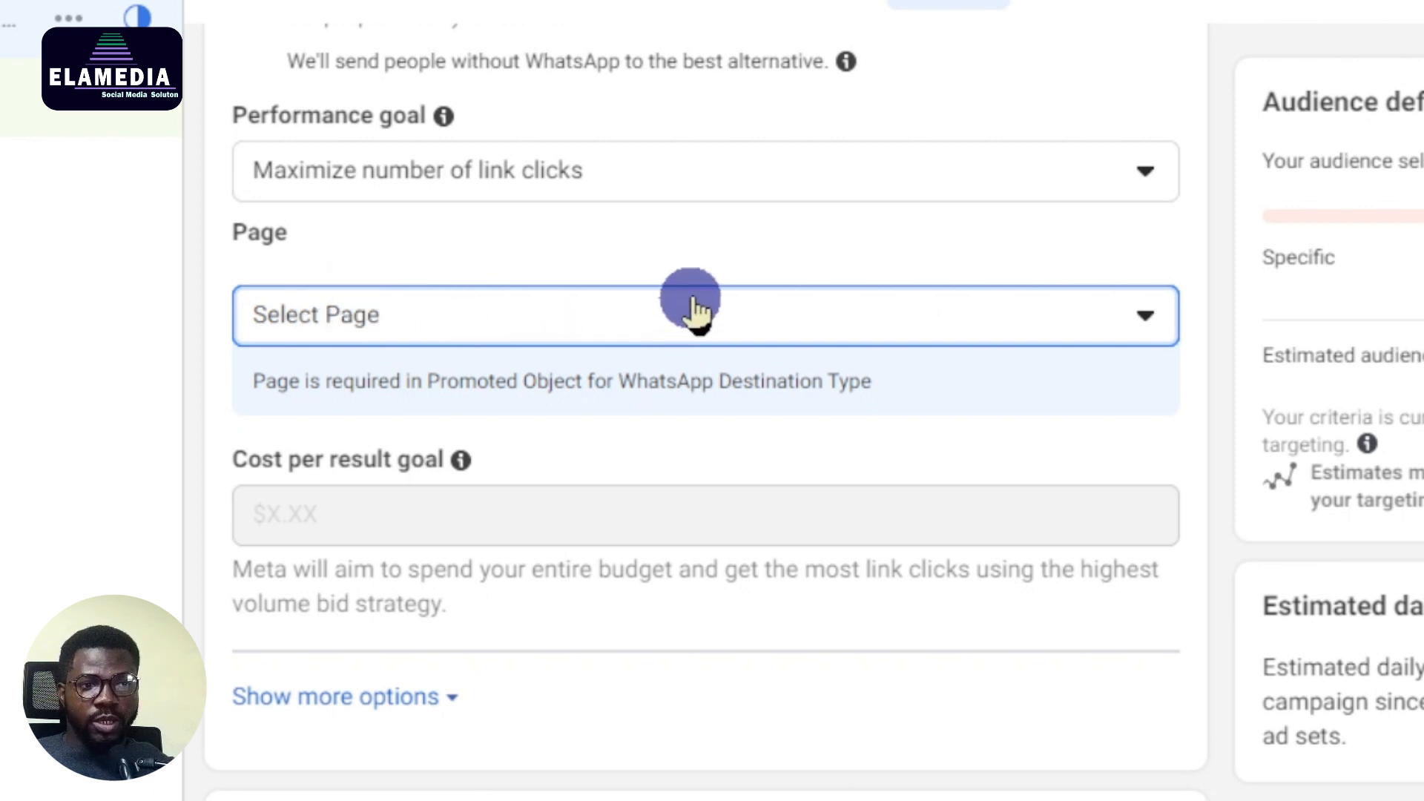
click(694, 308)
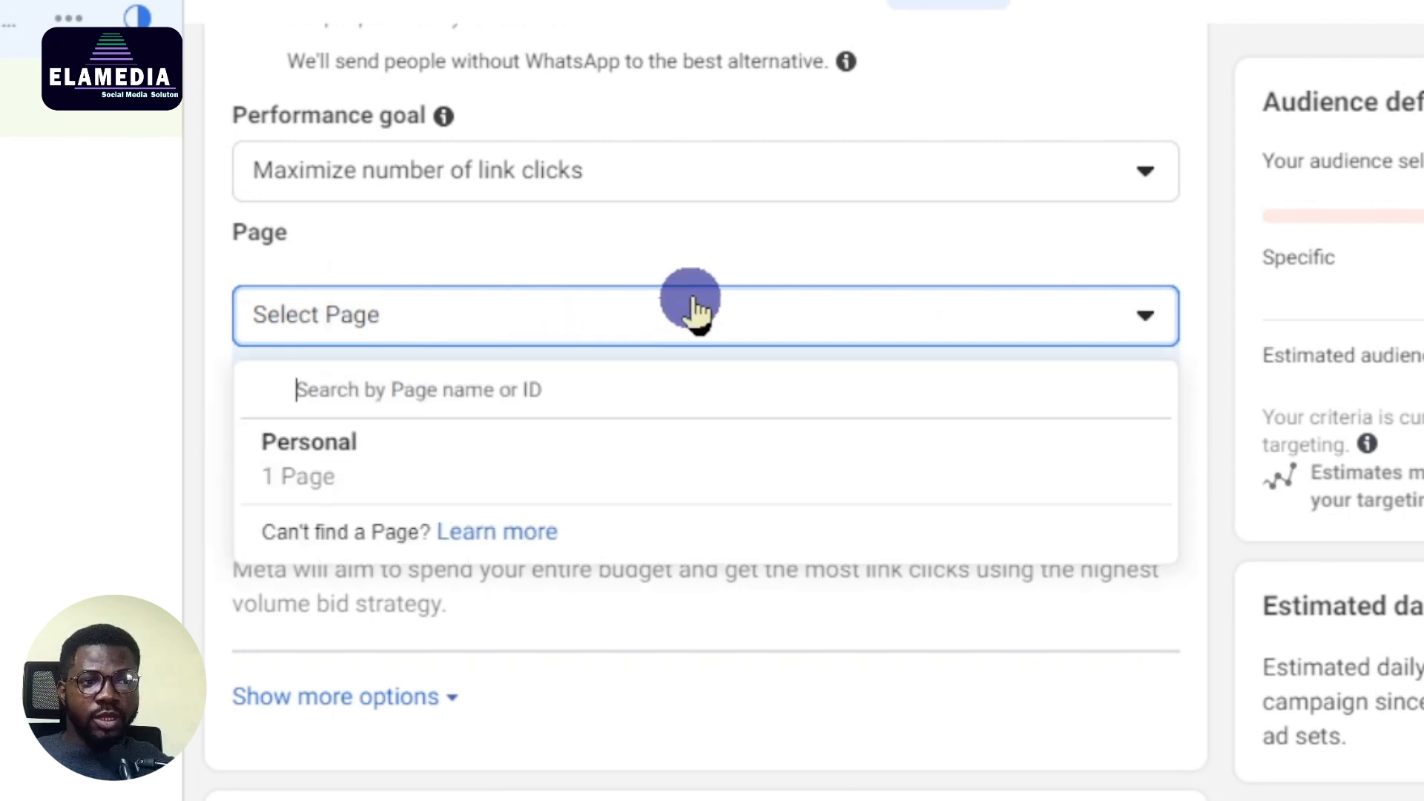
click(601, 478)
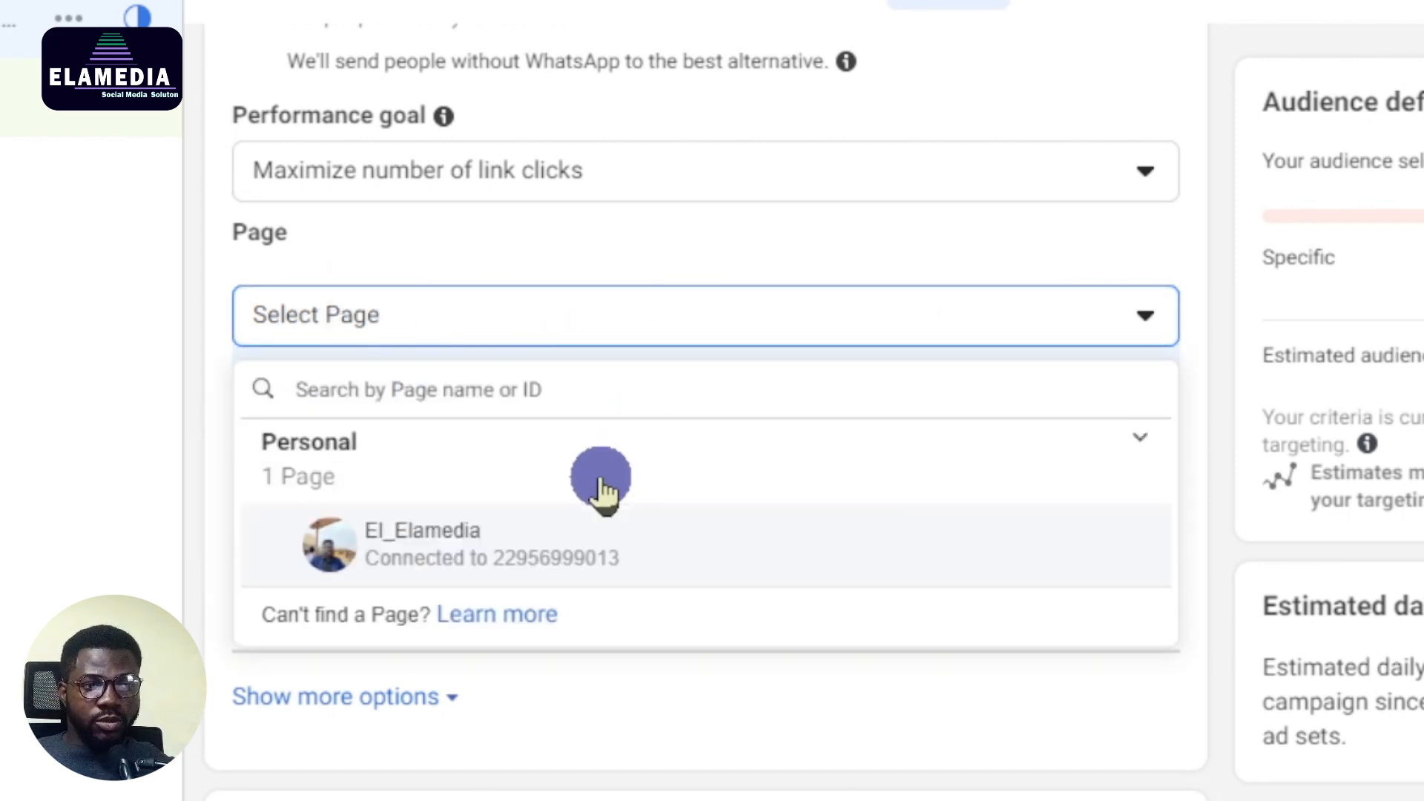
click(524, 546)
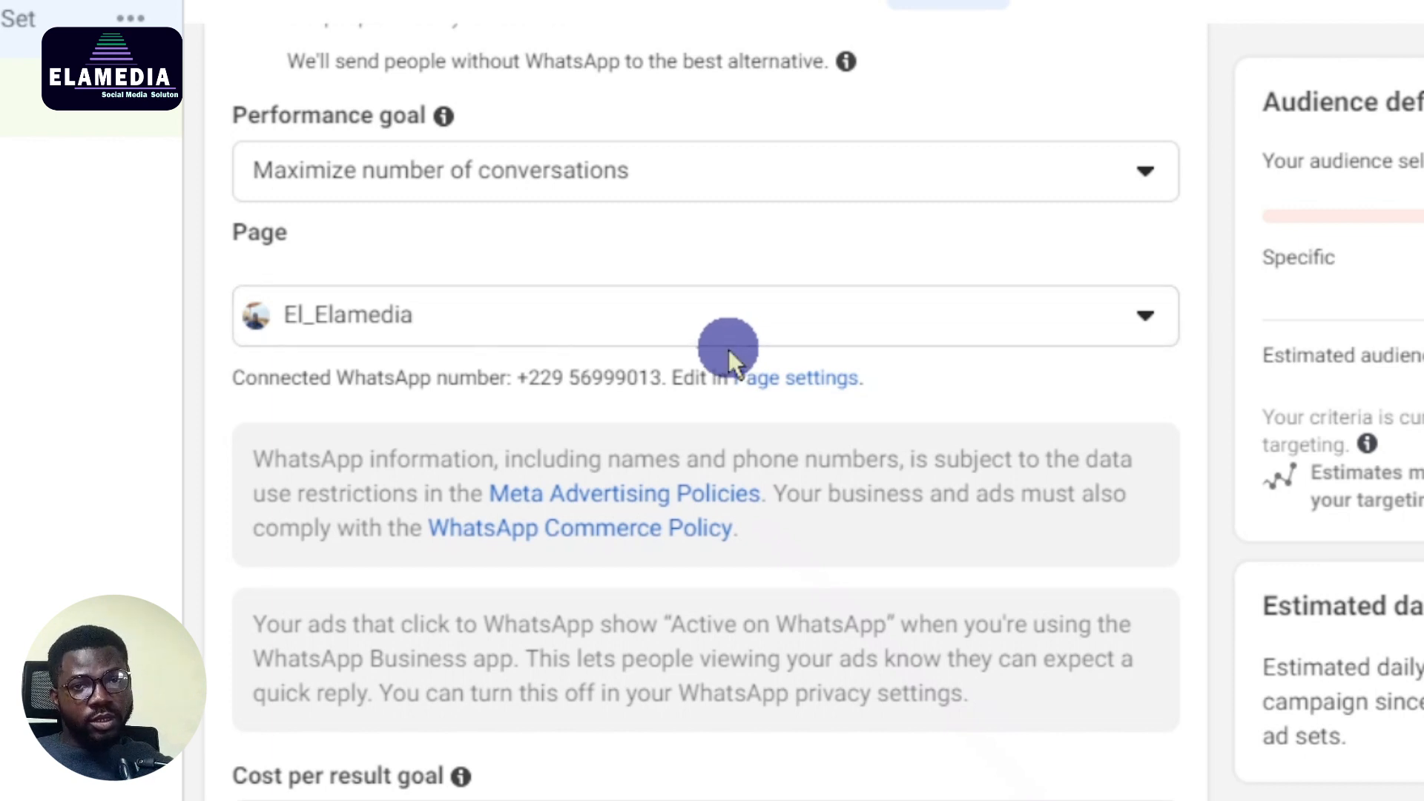
- Set the ad set's start date to September 22, 2023
scroll(730, 353, down, 9)
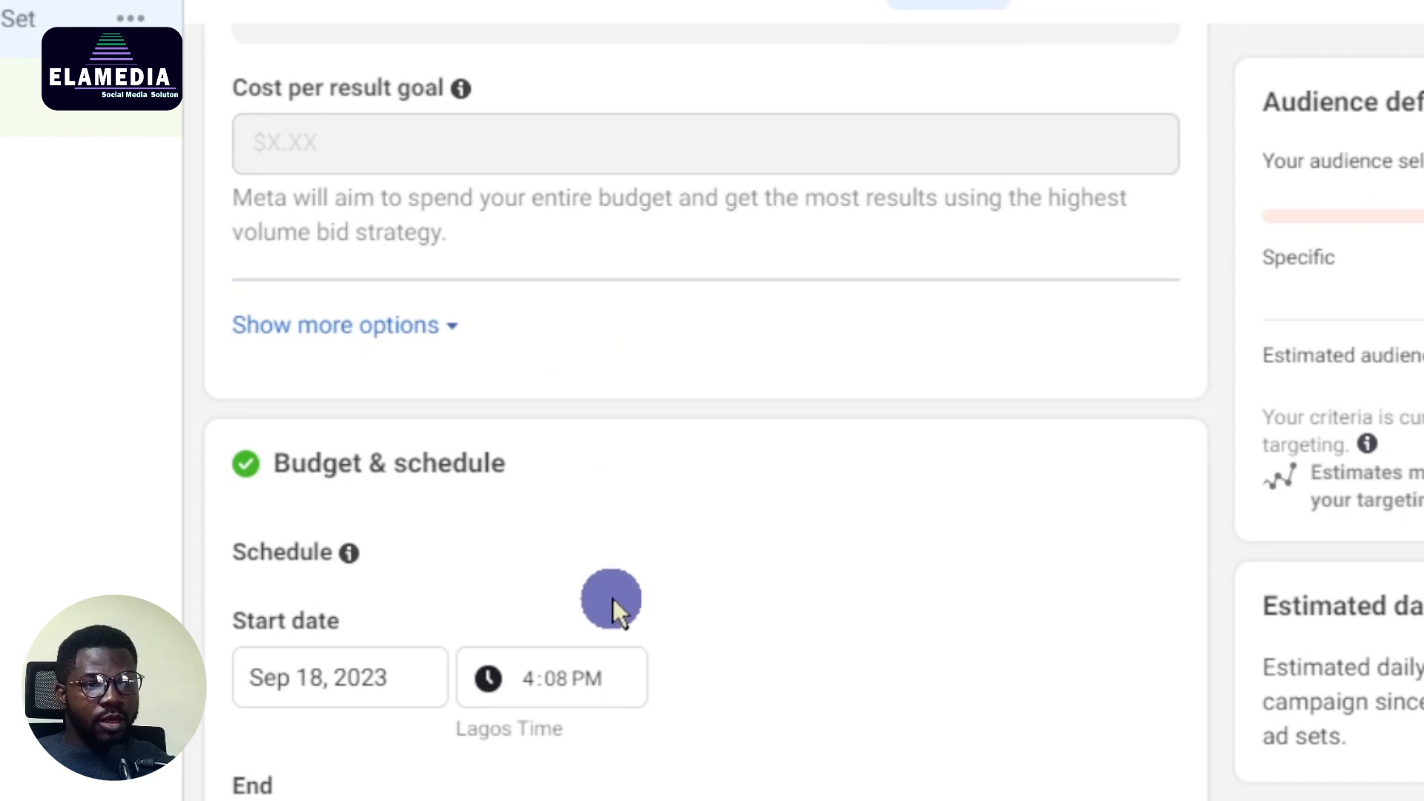
scroll(612, 598, down, 5)
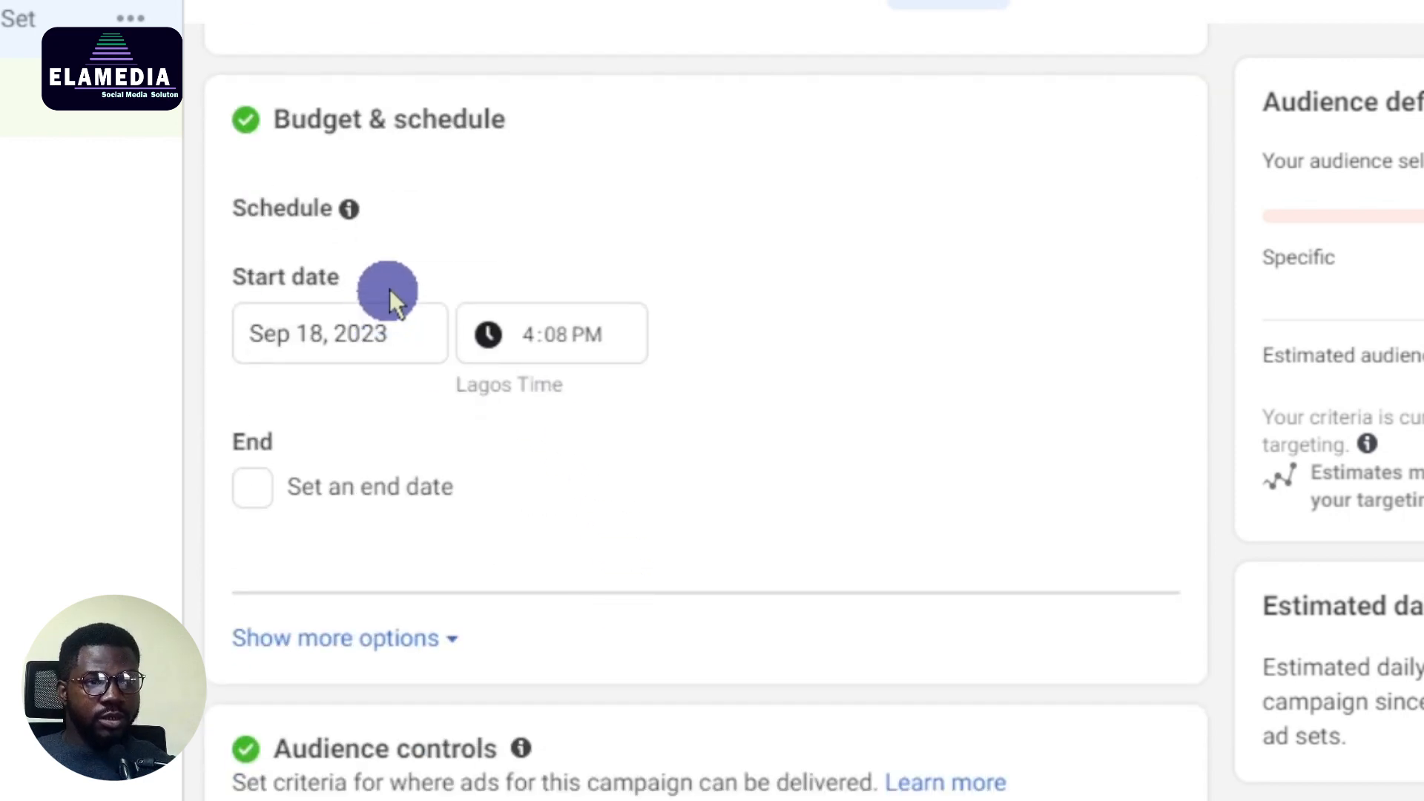
click(420, 341)
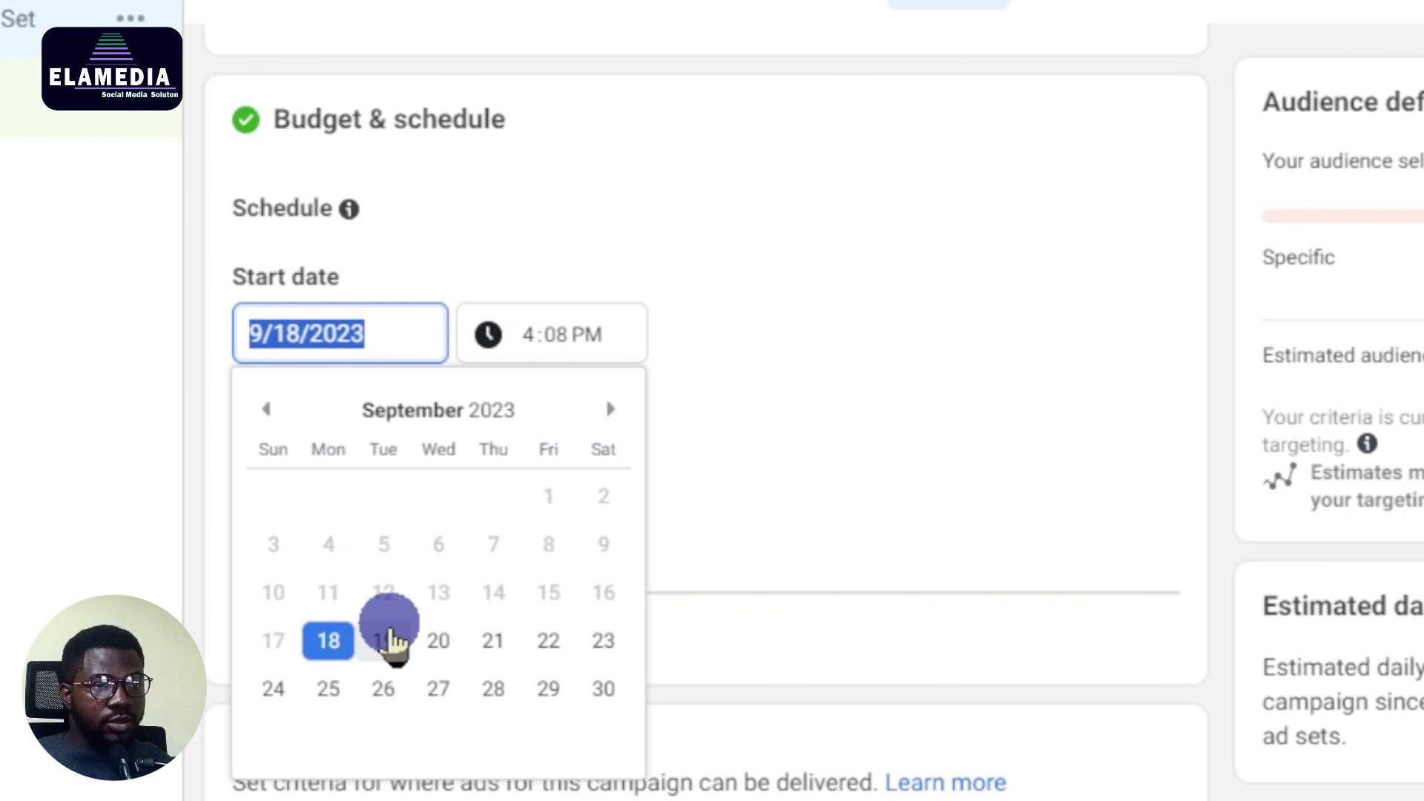
click(859, 318)
click(381, 336)
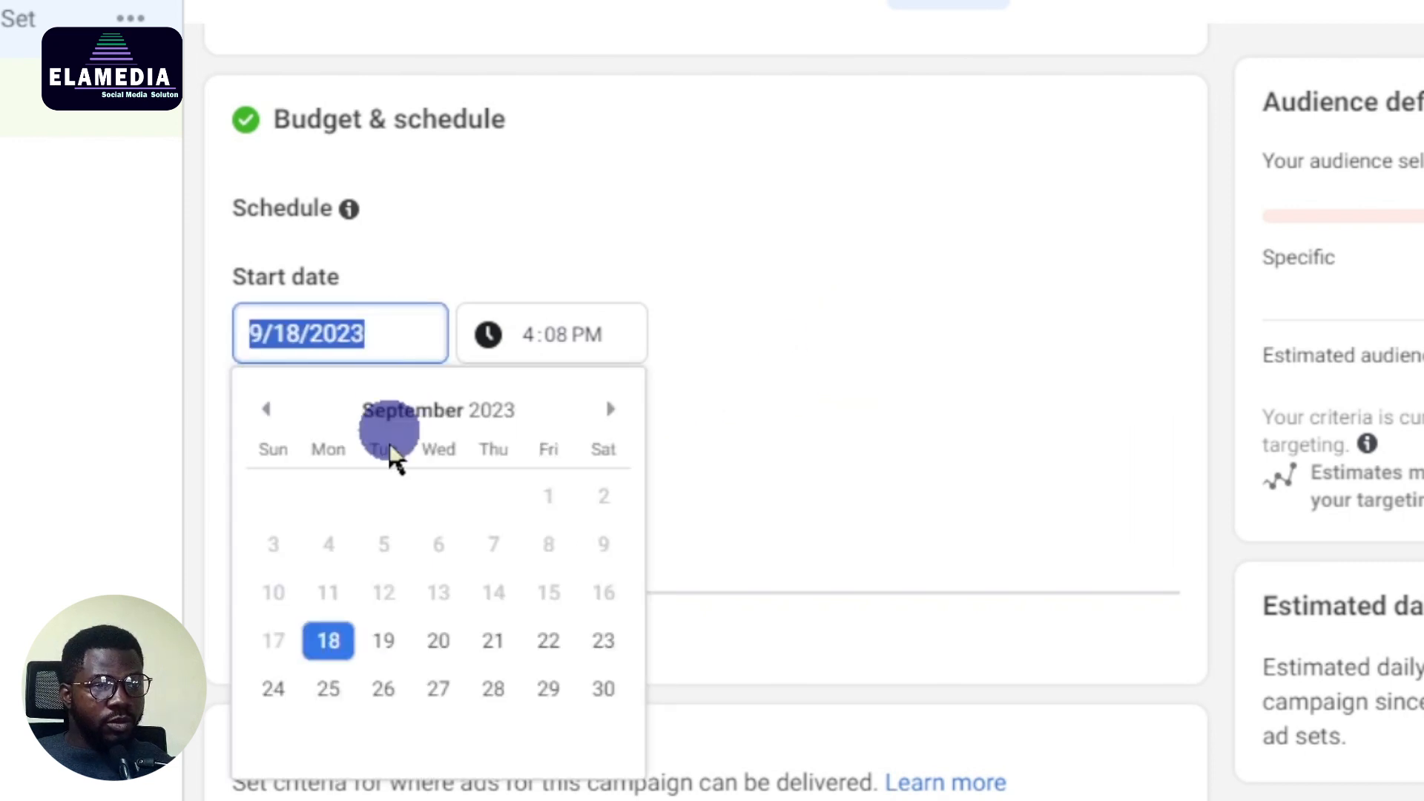
click(397, 643)
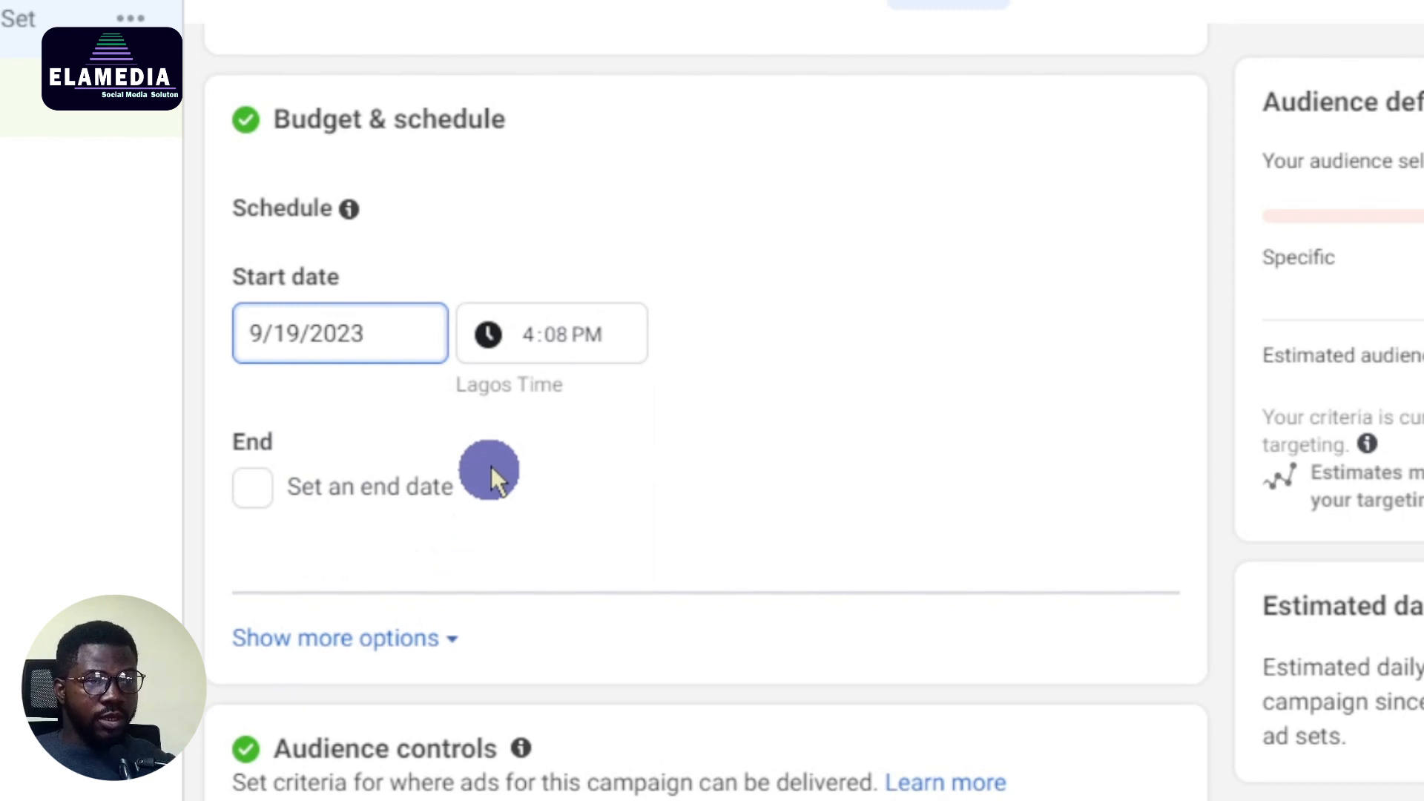
click(384, 328)
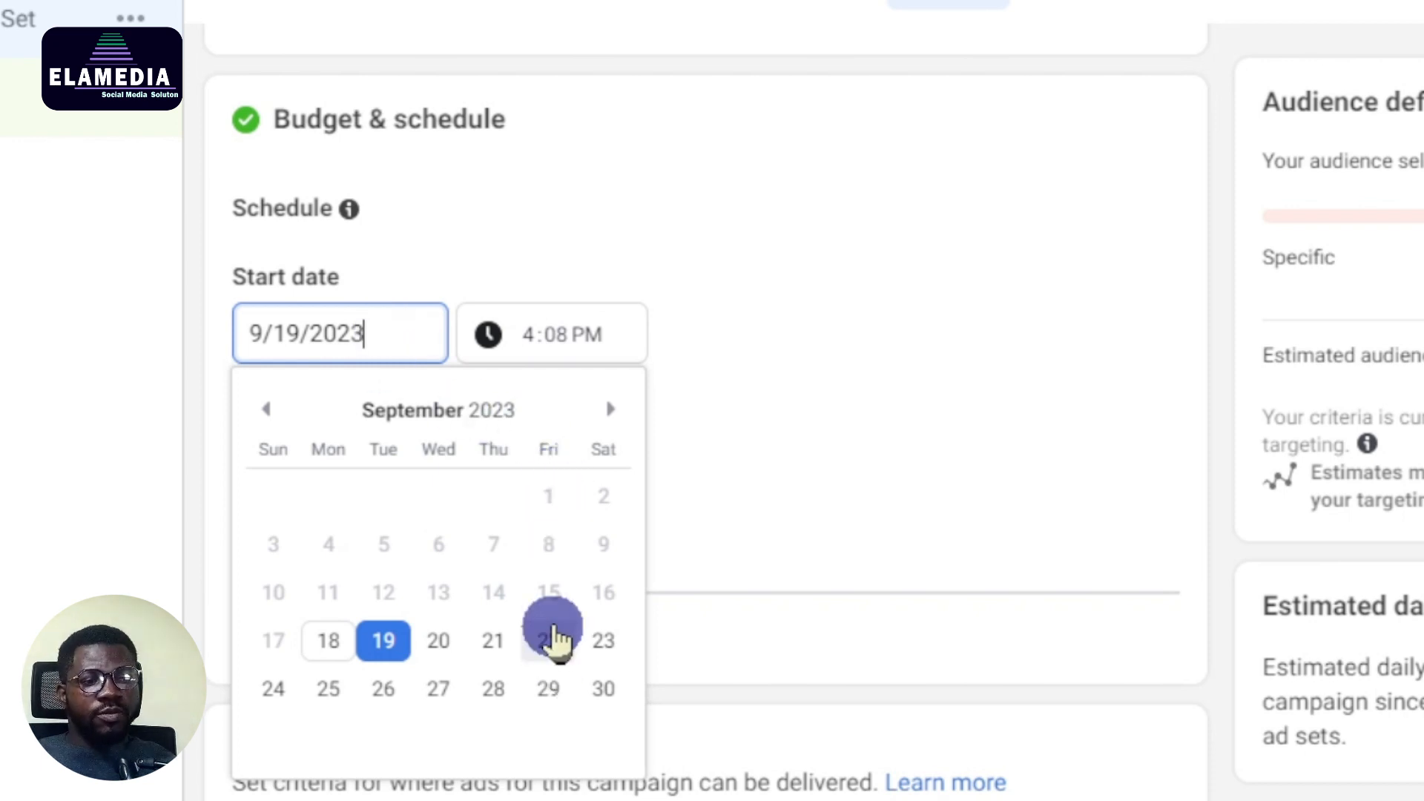
click(552, 639)
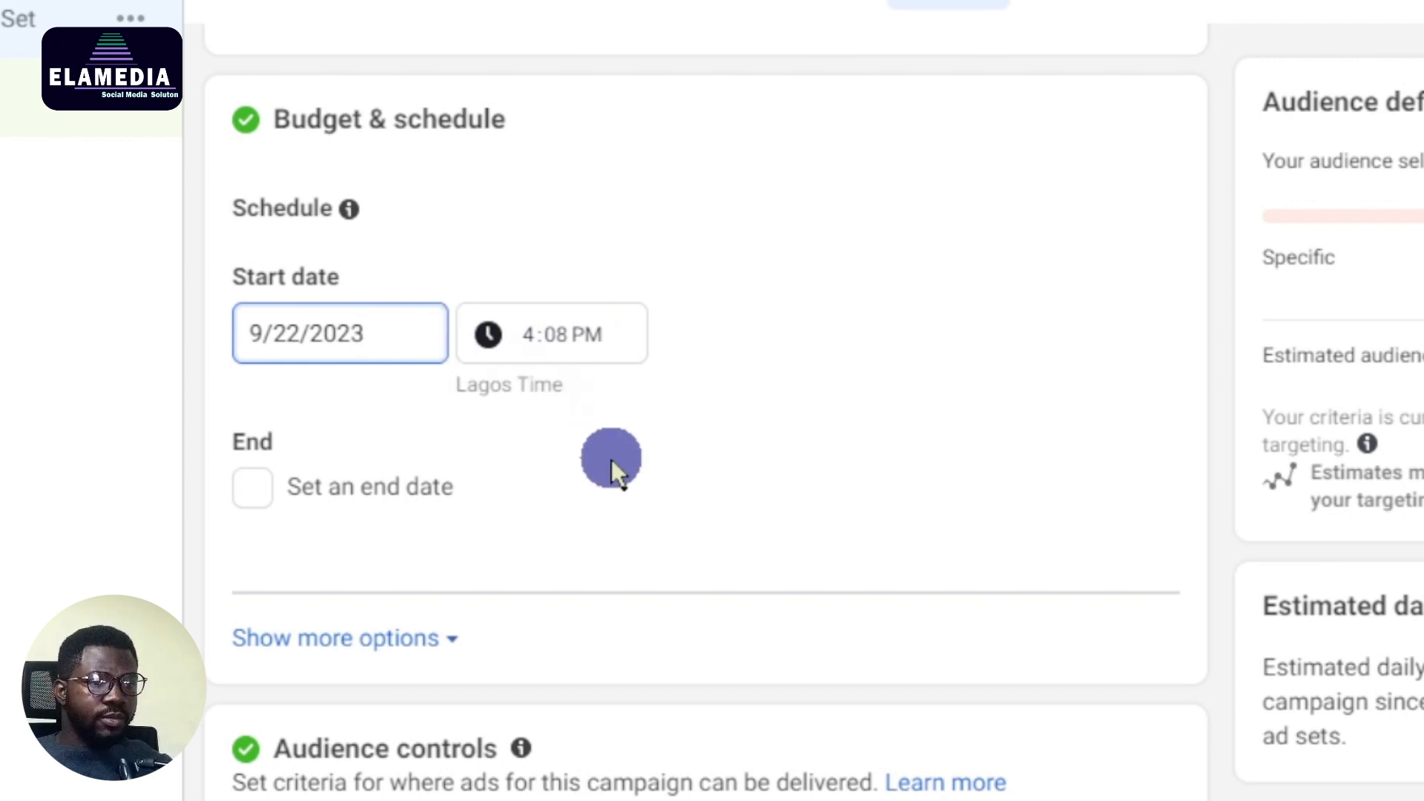
- Enable an end date for the ad set's schedule and set it to September 24, 2023
click(267, 497)
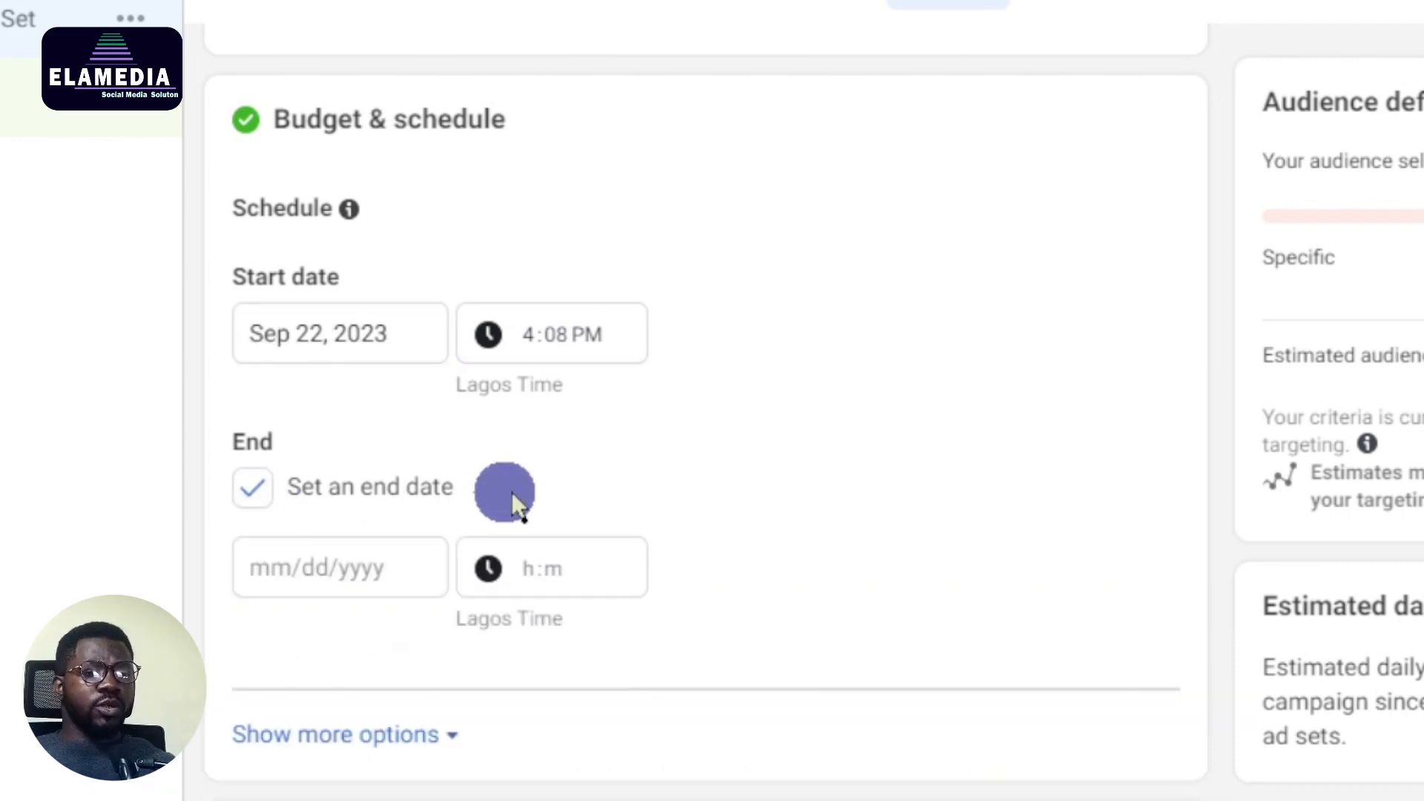
click(383, 576)
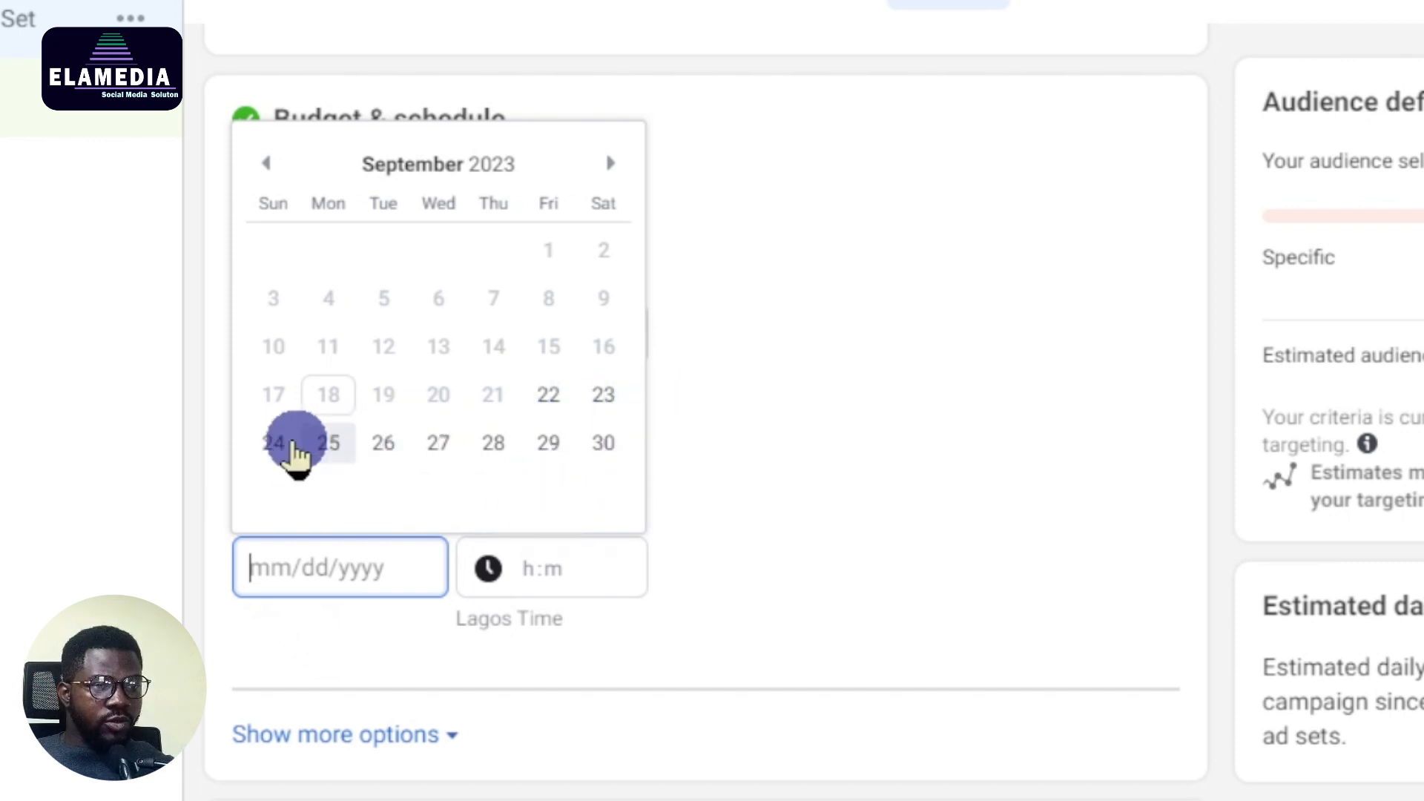
click(279, 445)
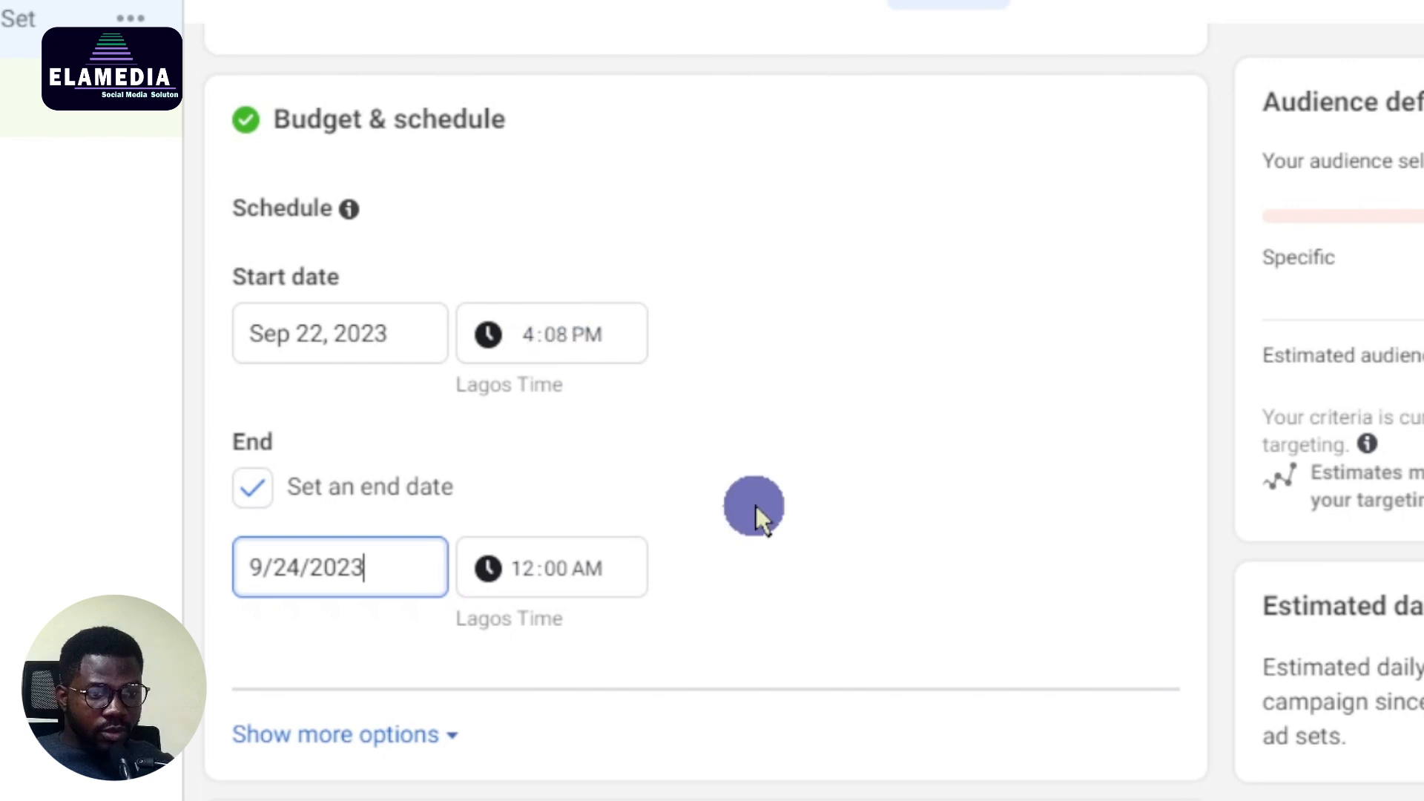
- Edit the ad set's audience locations and remove Nigeria from the included locations
scroll(755, 506, down, 9)
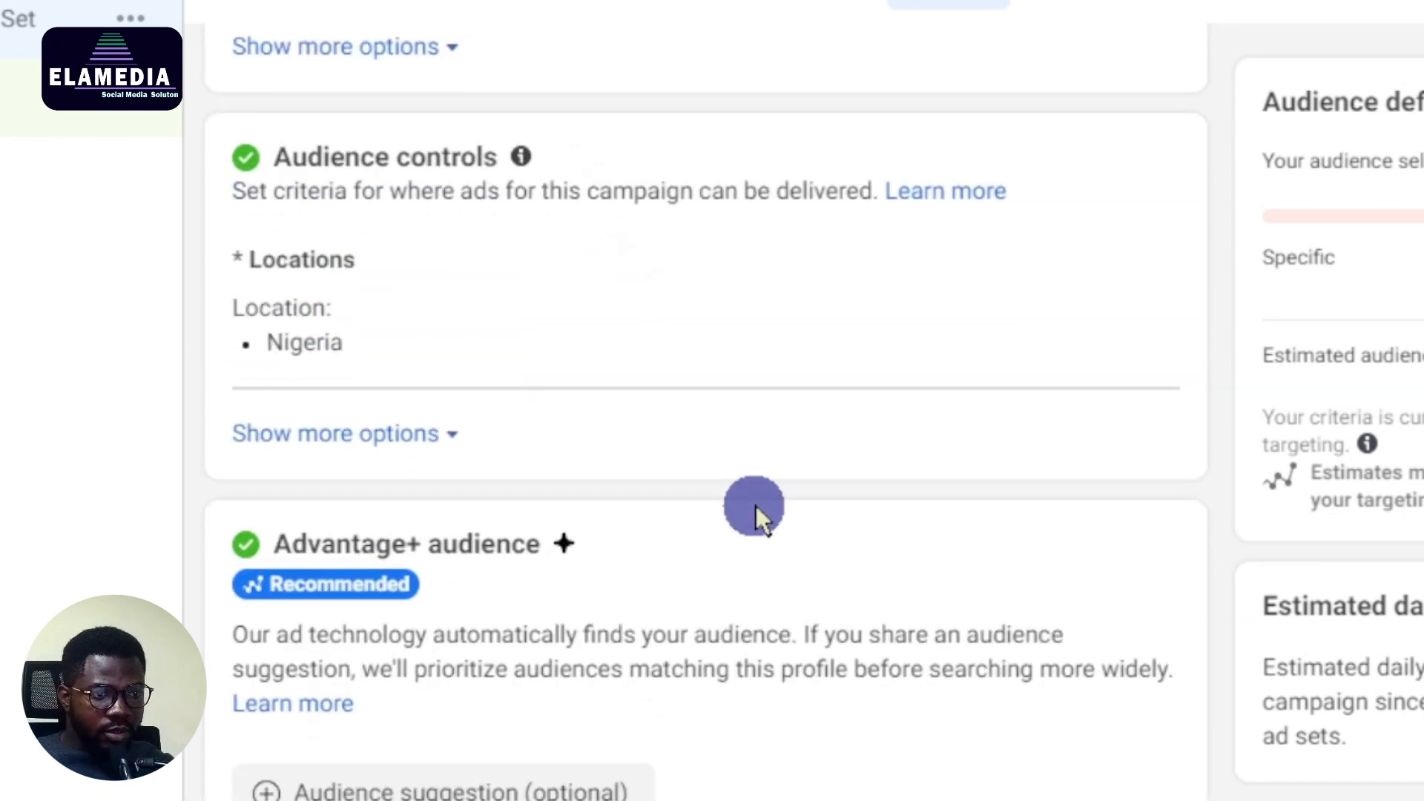
mouse_move(919, 300)
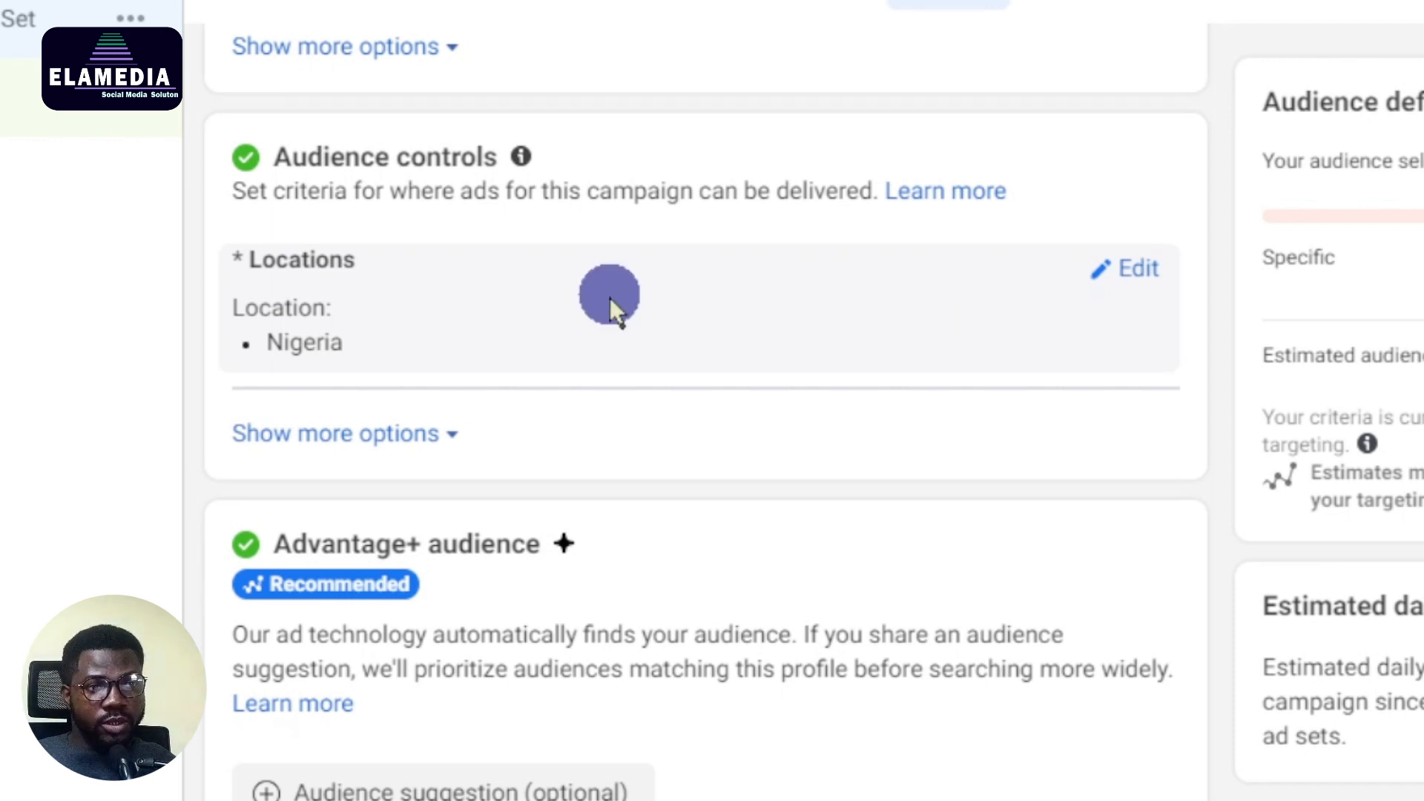
click(1138, 273)
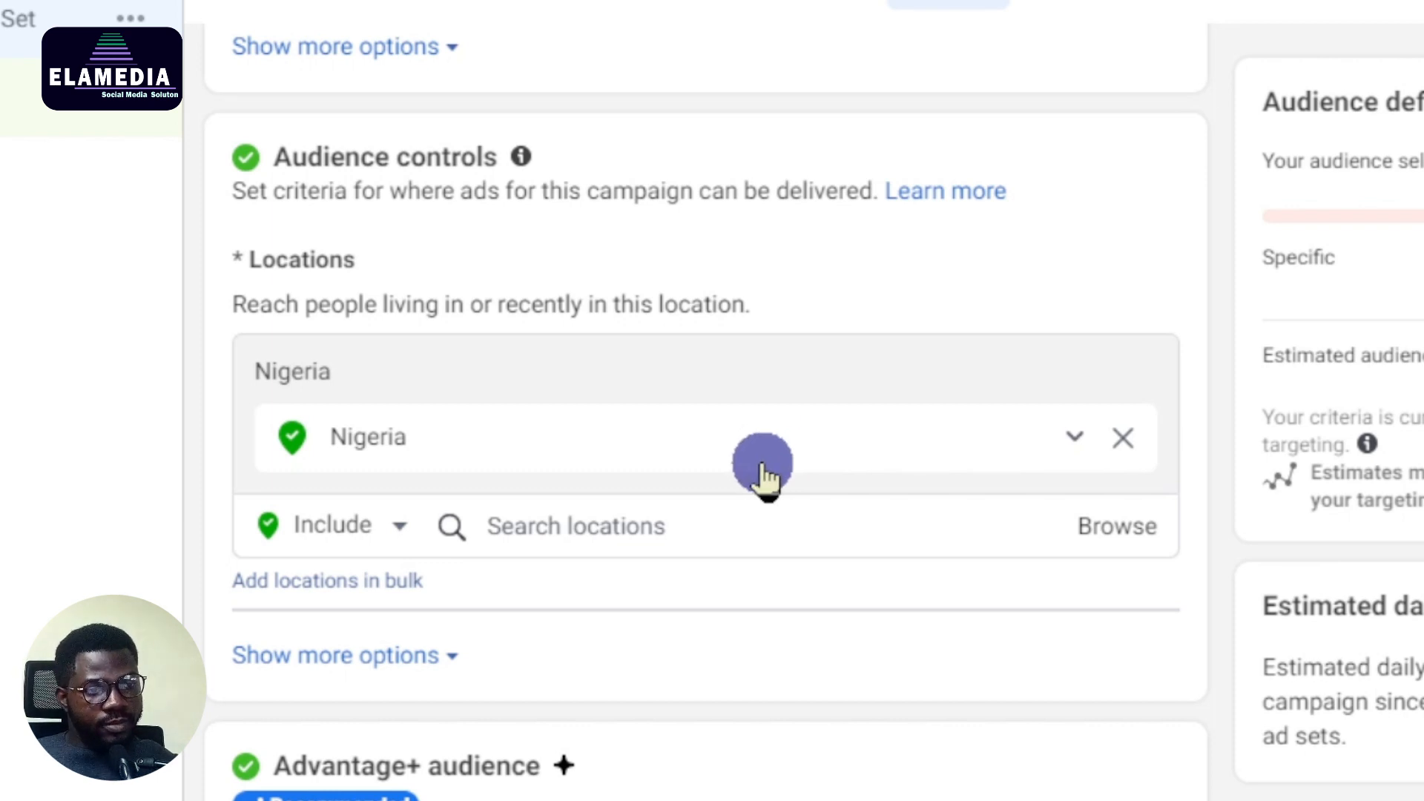
click(1135, 448)
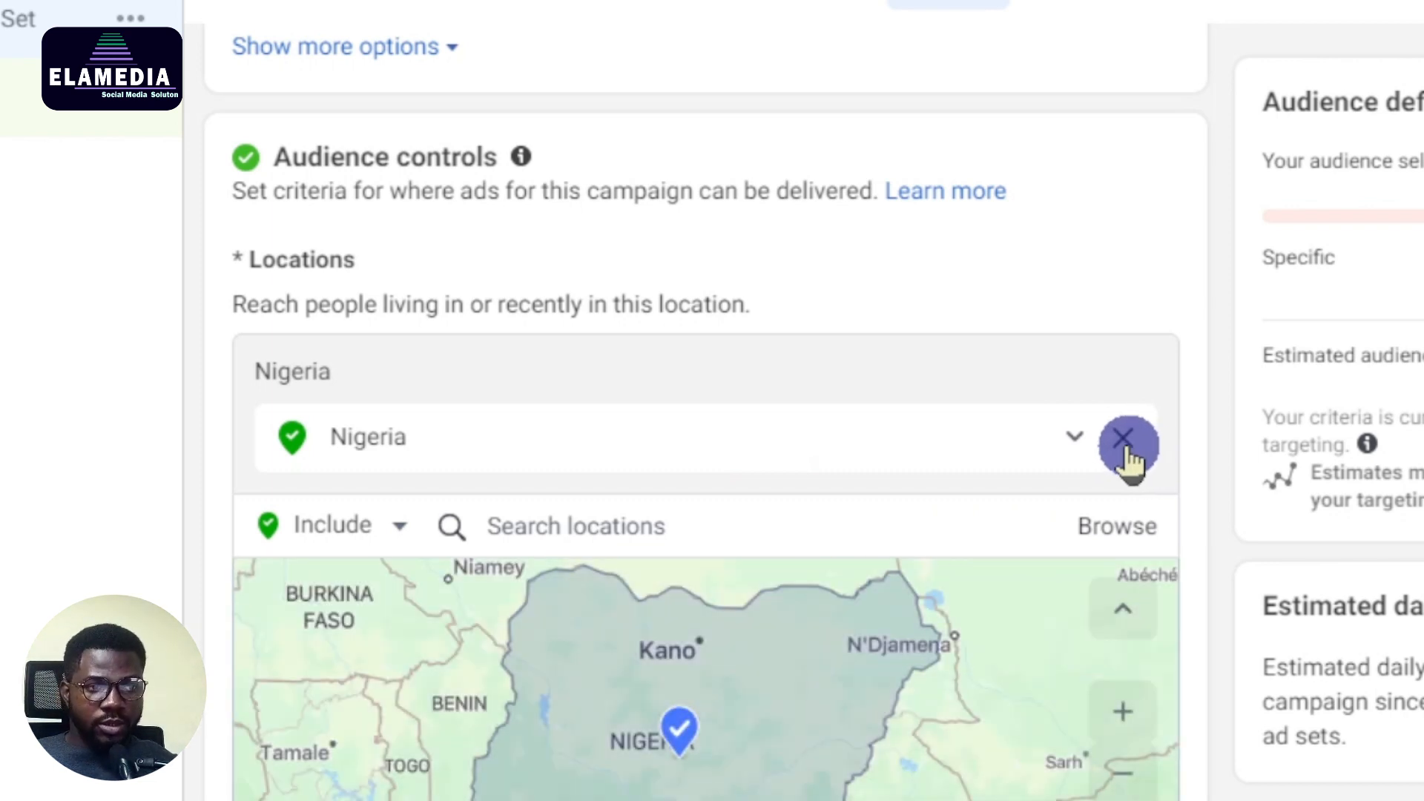
click(1126, 445)
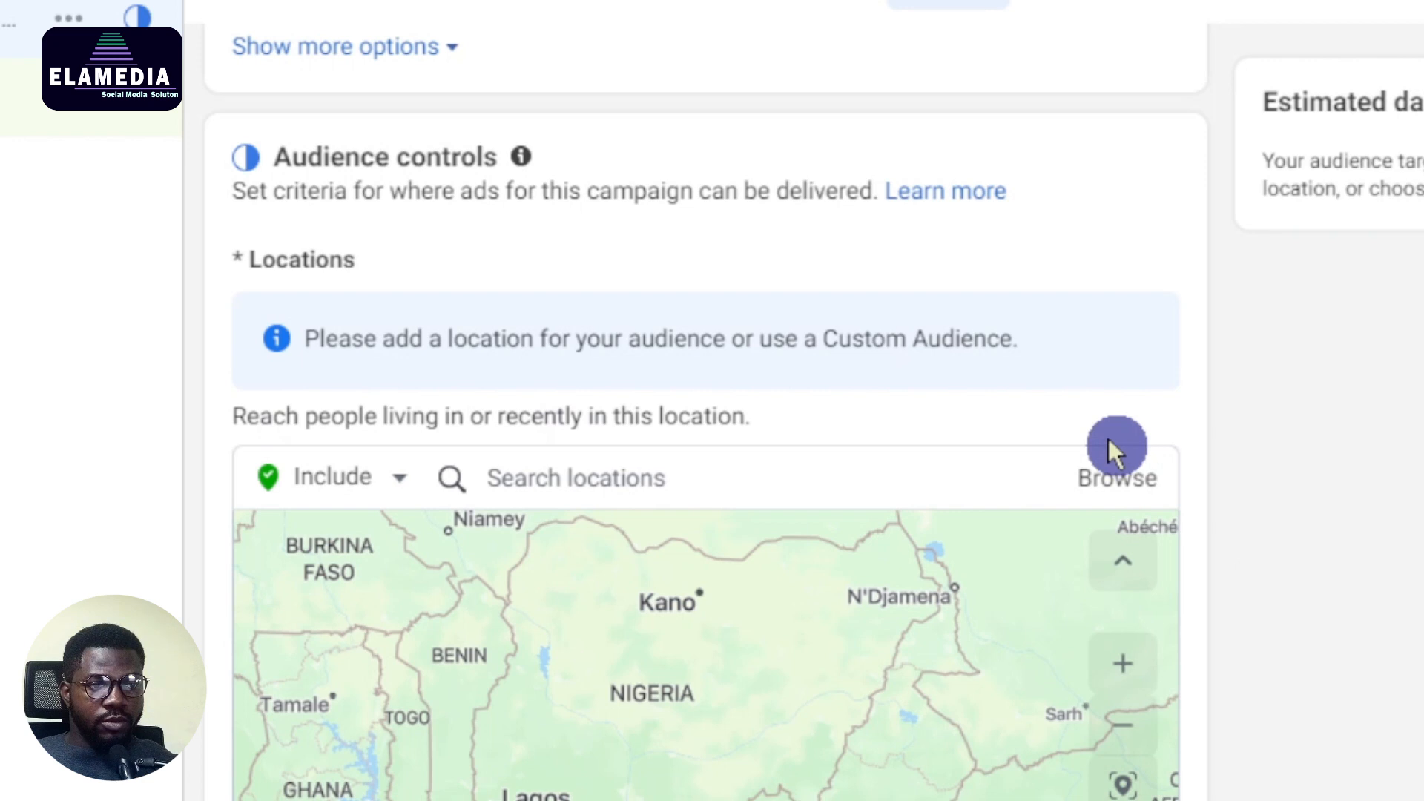
- Include the city of Lagos, Lagos State, Nigeria in the audience locations
click(581, 474)
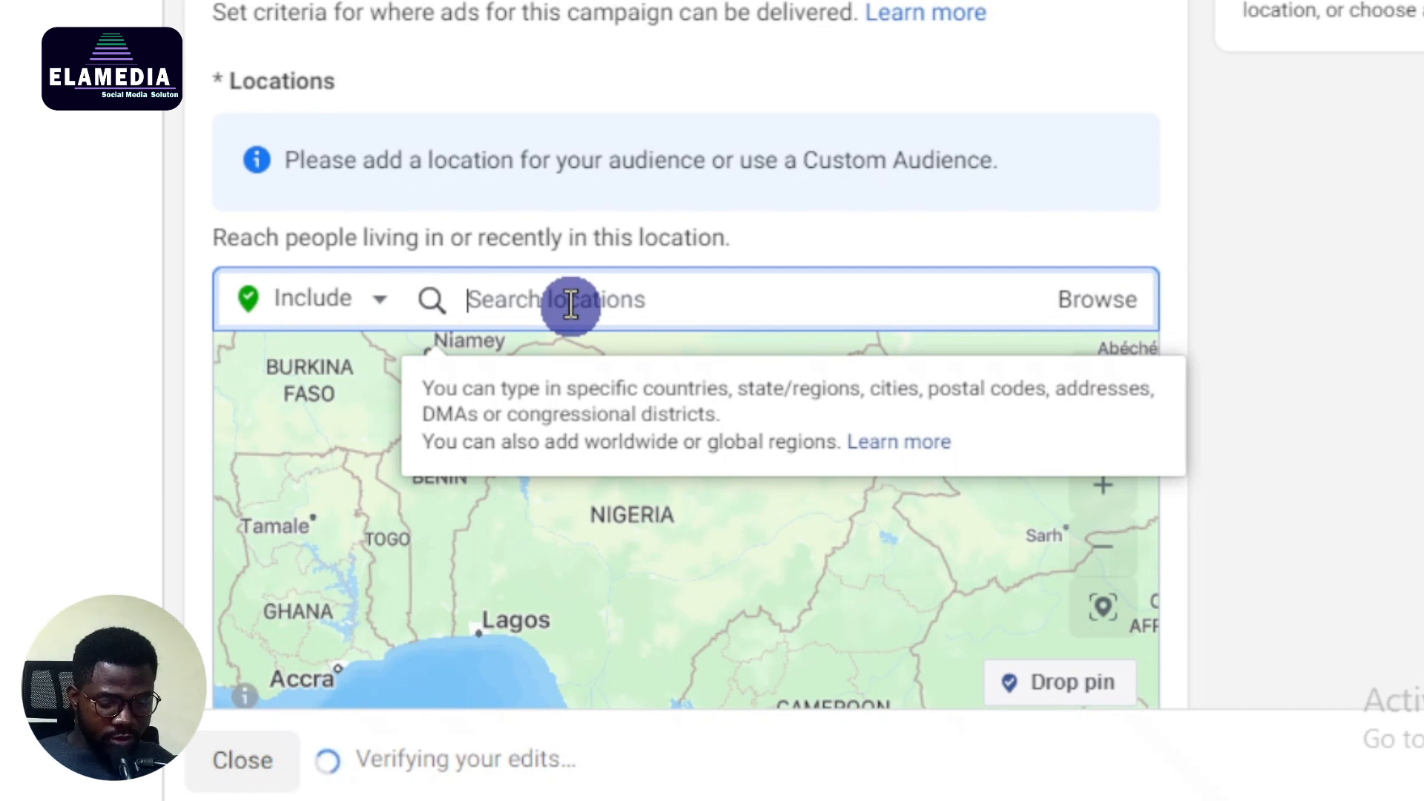
text(lagos)
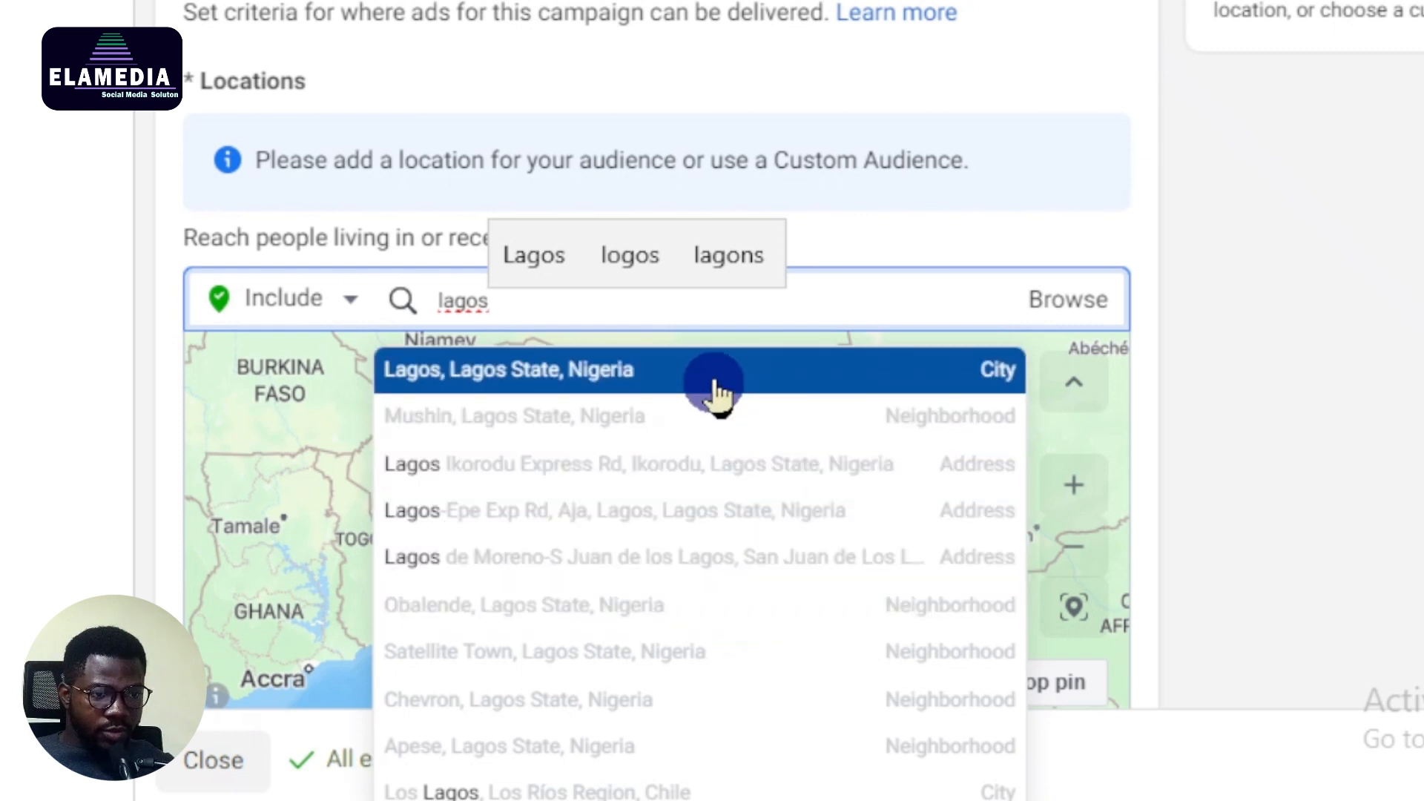
click(716, 391)
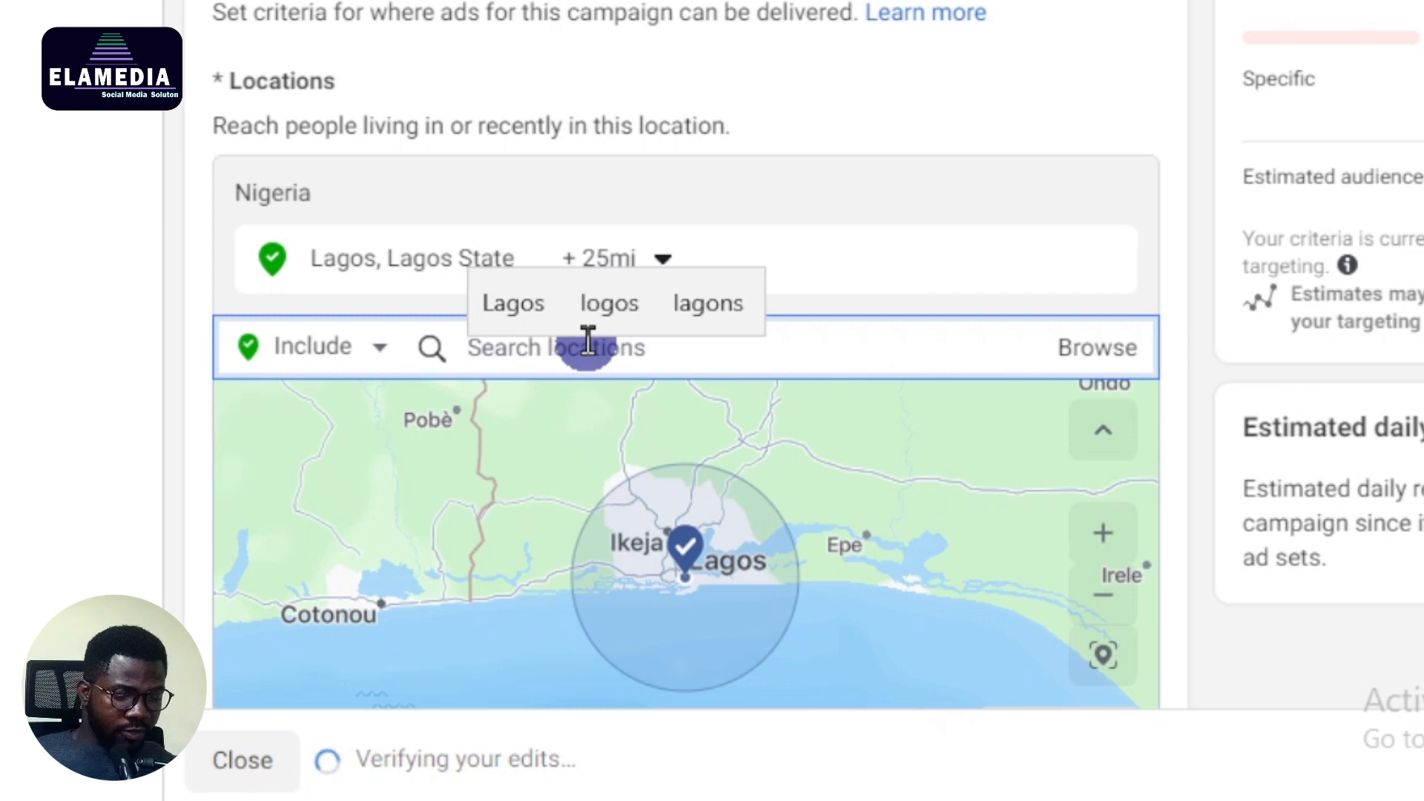
- Search the locations for the federal capital and include the place Federal Capital Territory, Abuja
text(fedra)
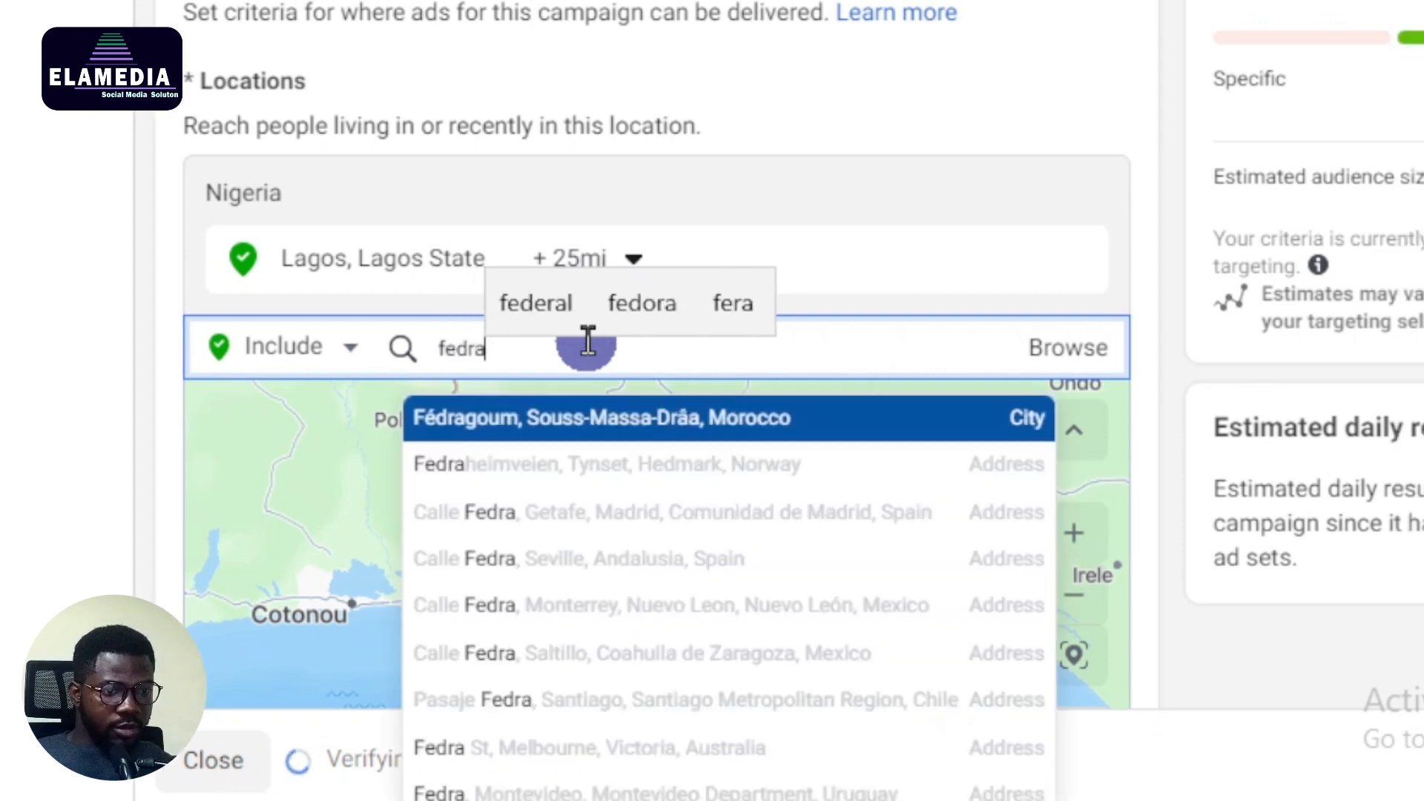
text(l cap)
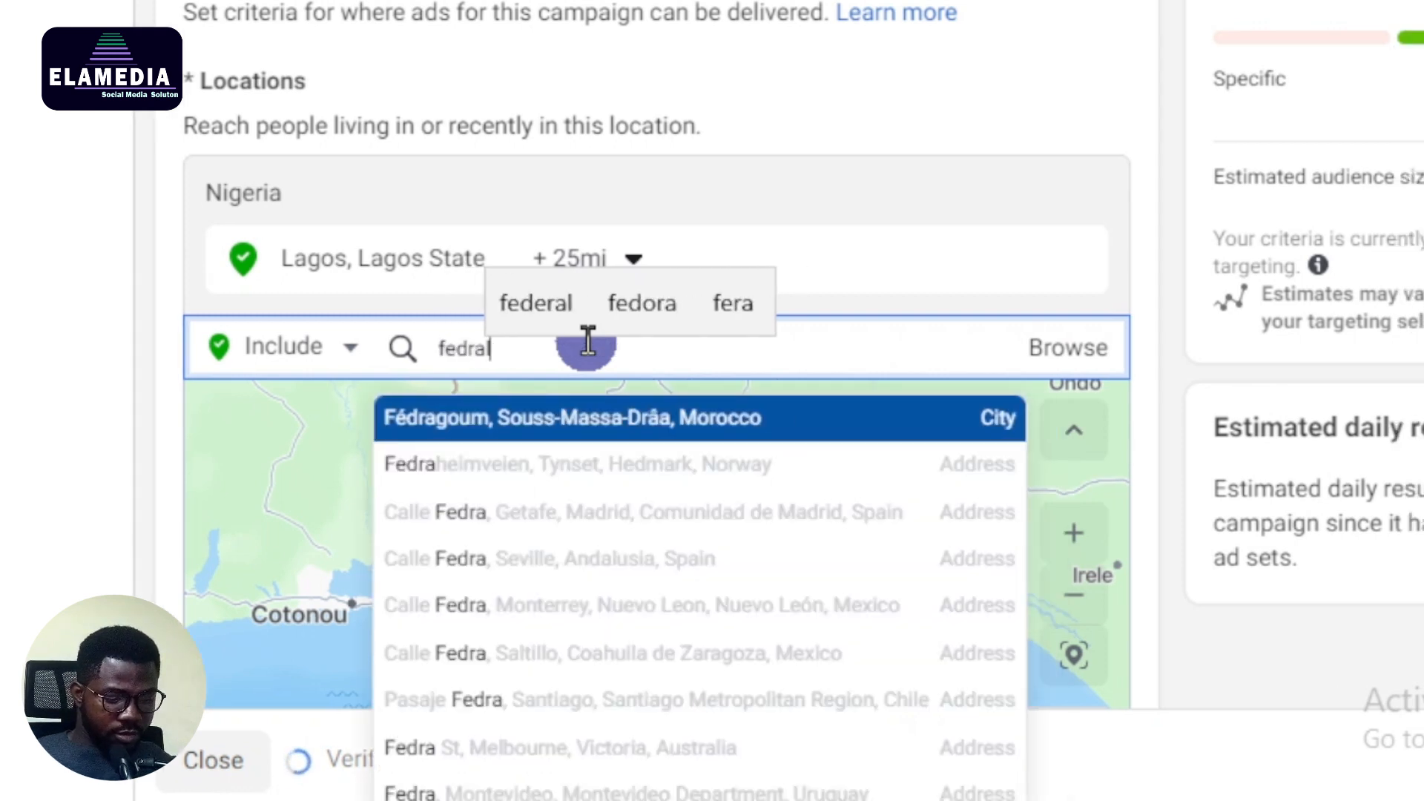
text(ital)
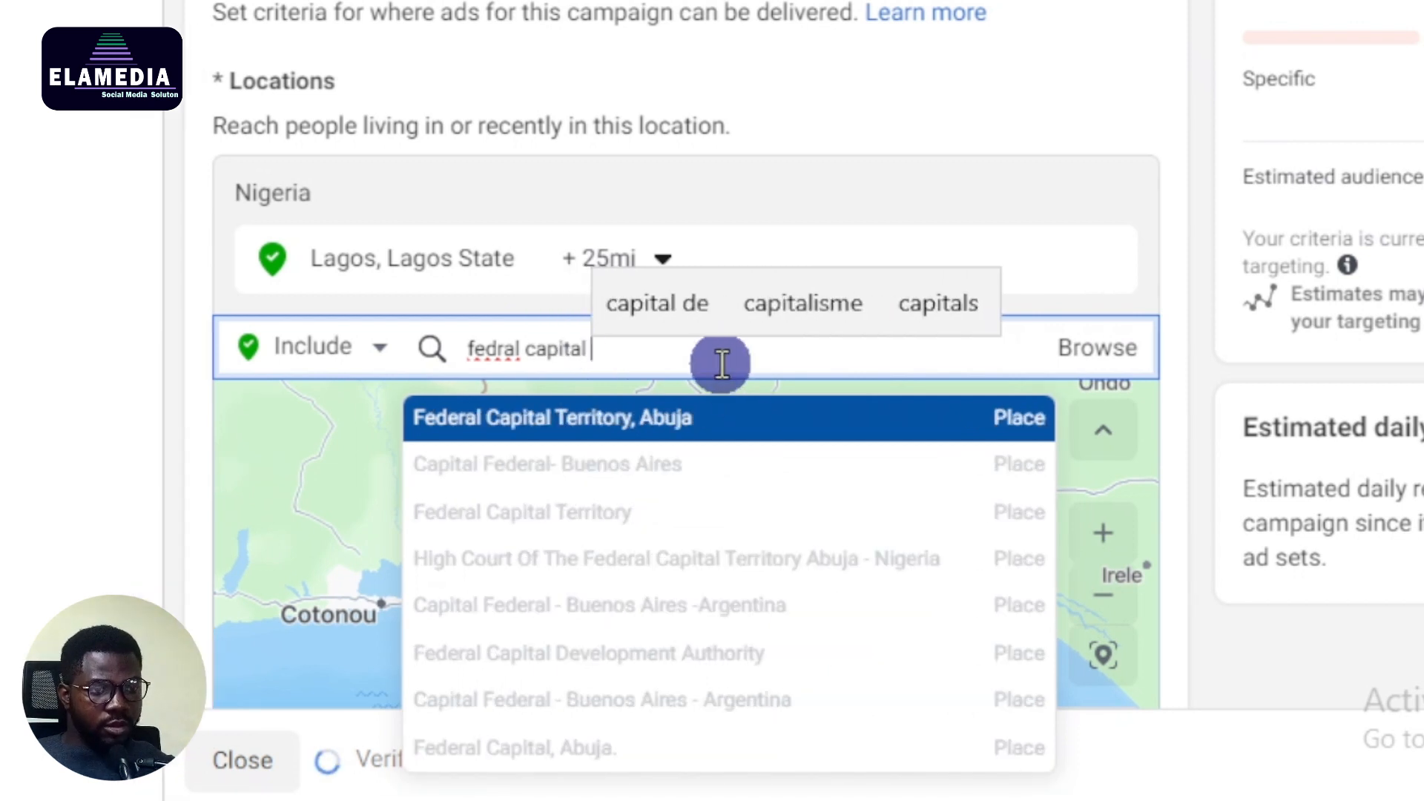
click(698, 419)
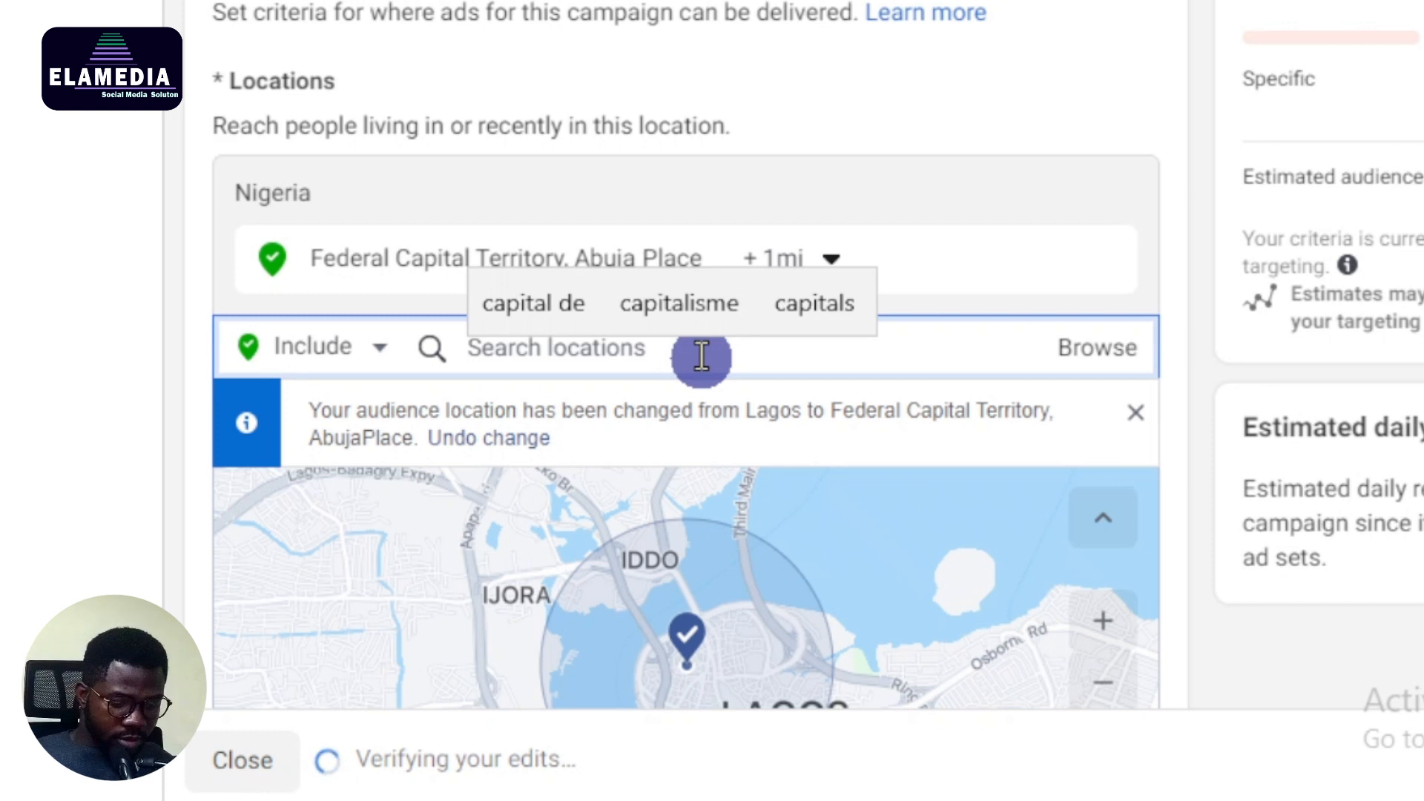
- Include the Nigerian states Edo and Imo in the audience locations
text(edo)
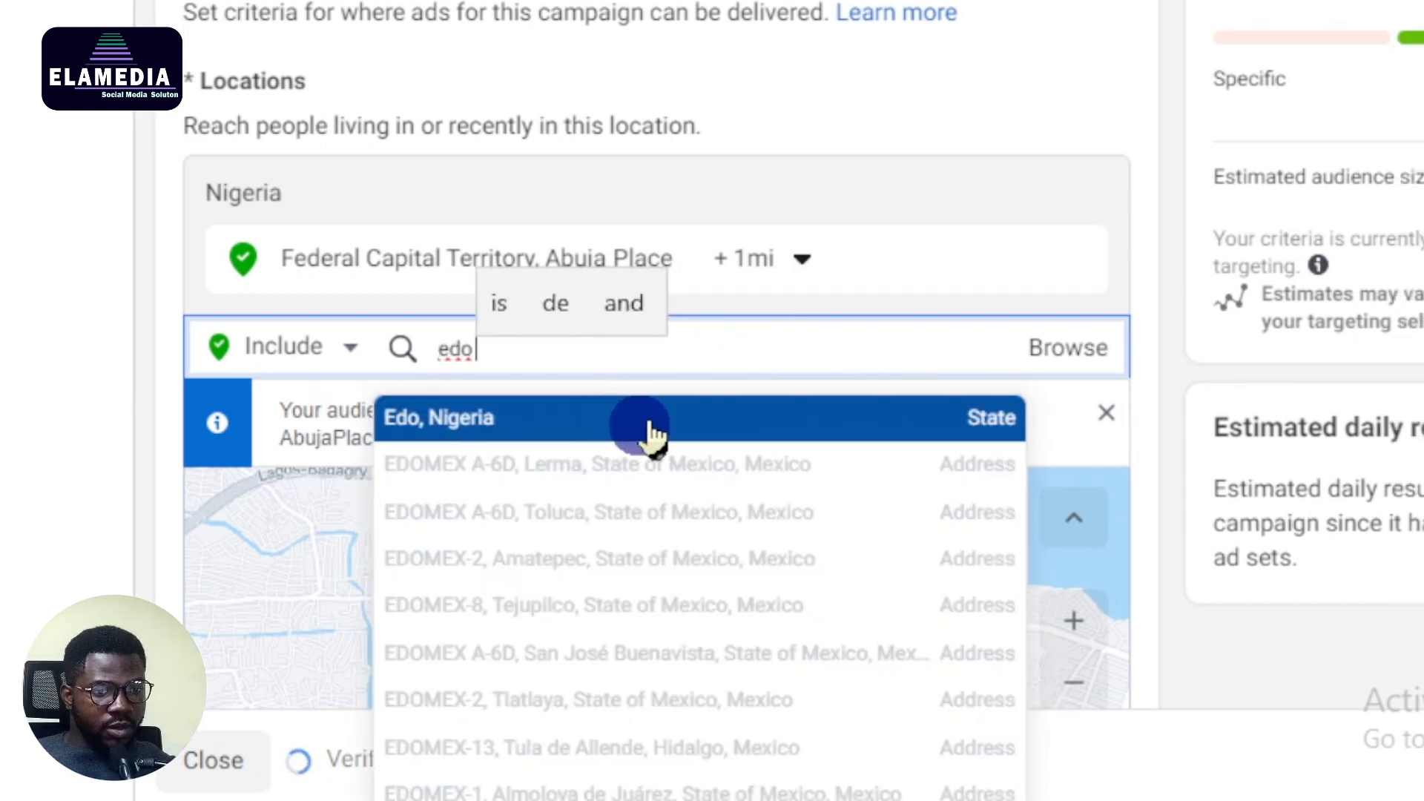
click(652, 418)
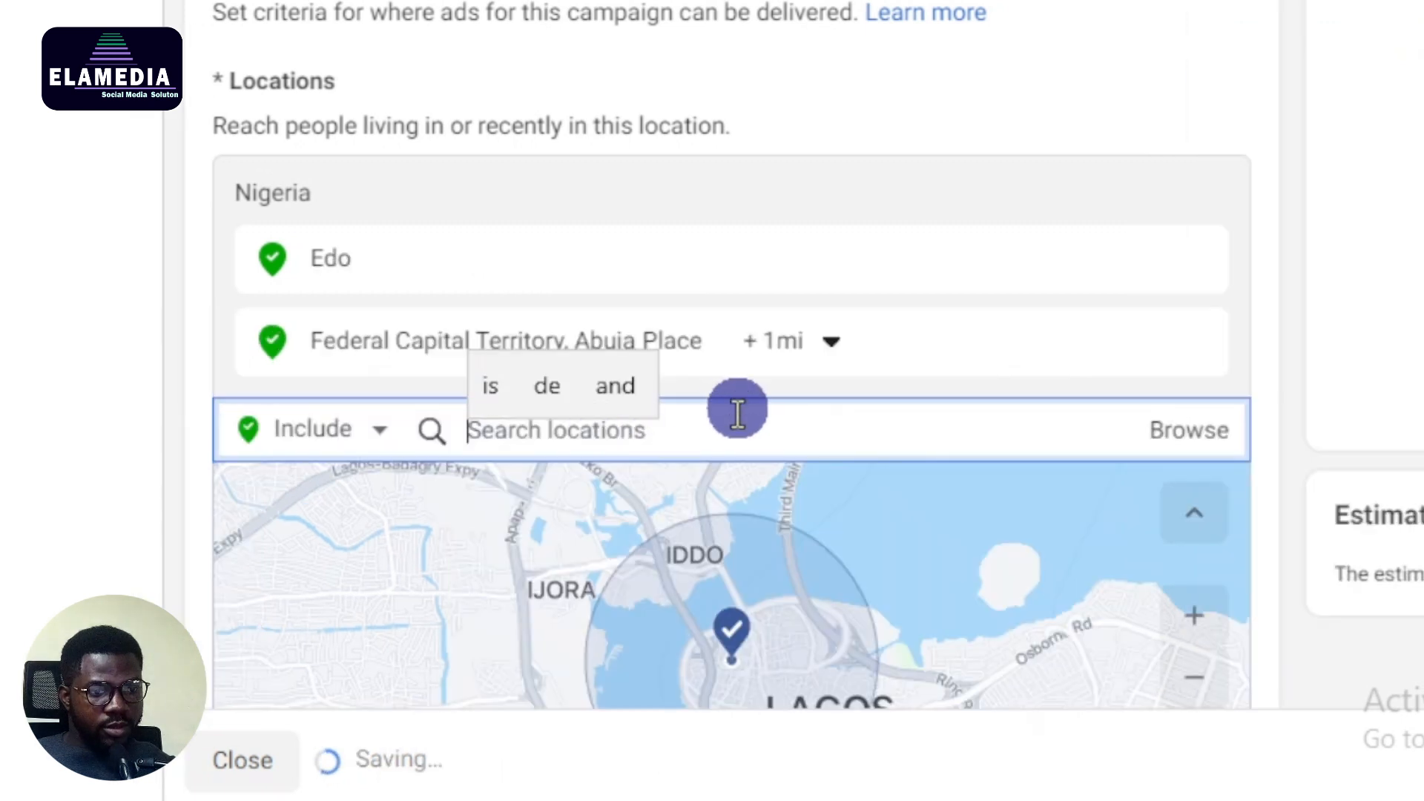
text(imo)
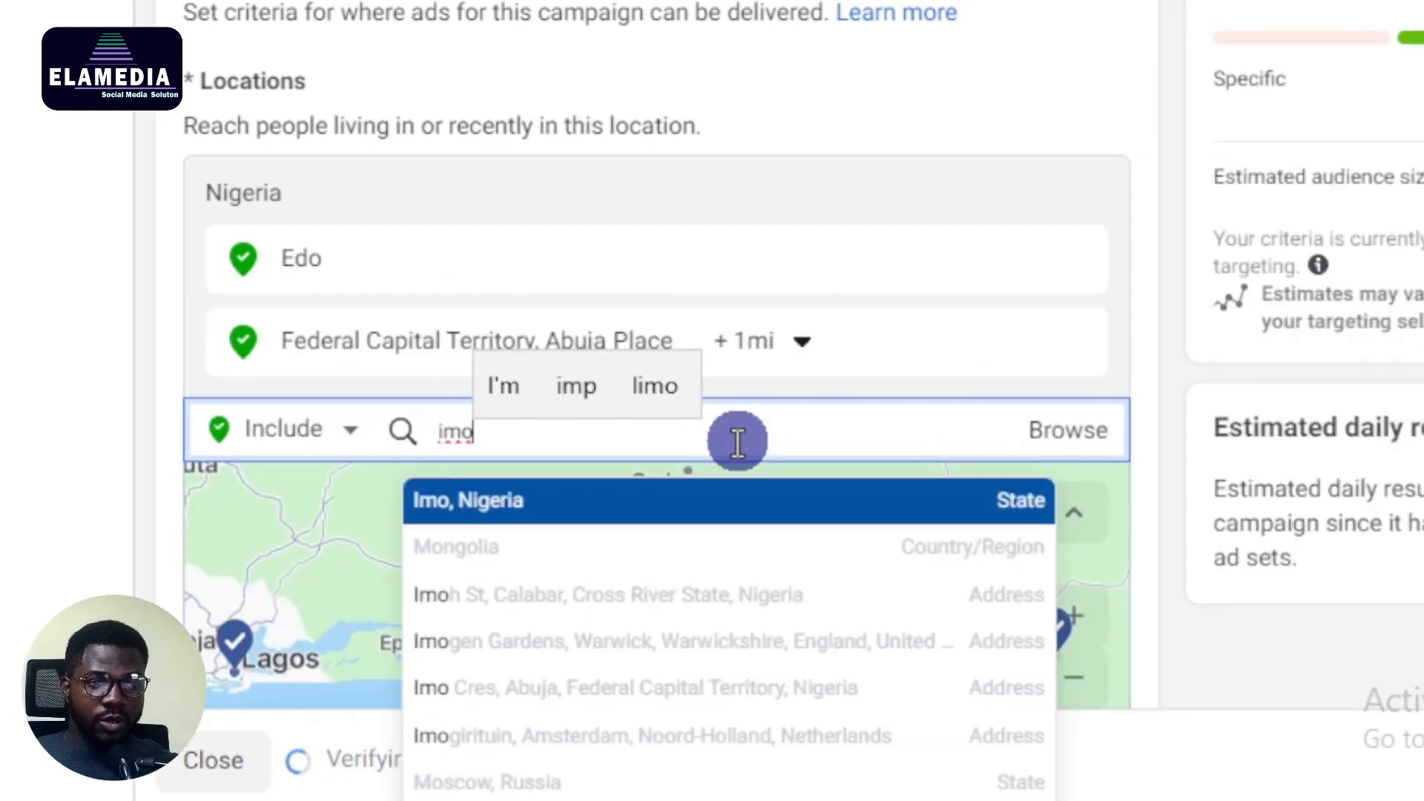
click(724, 500)
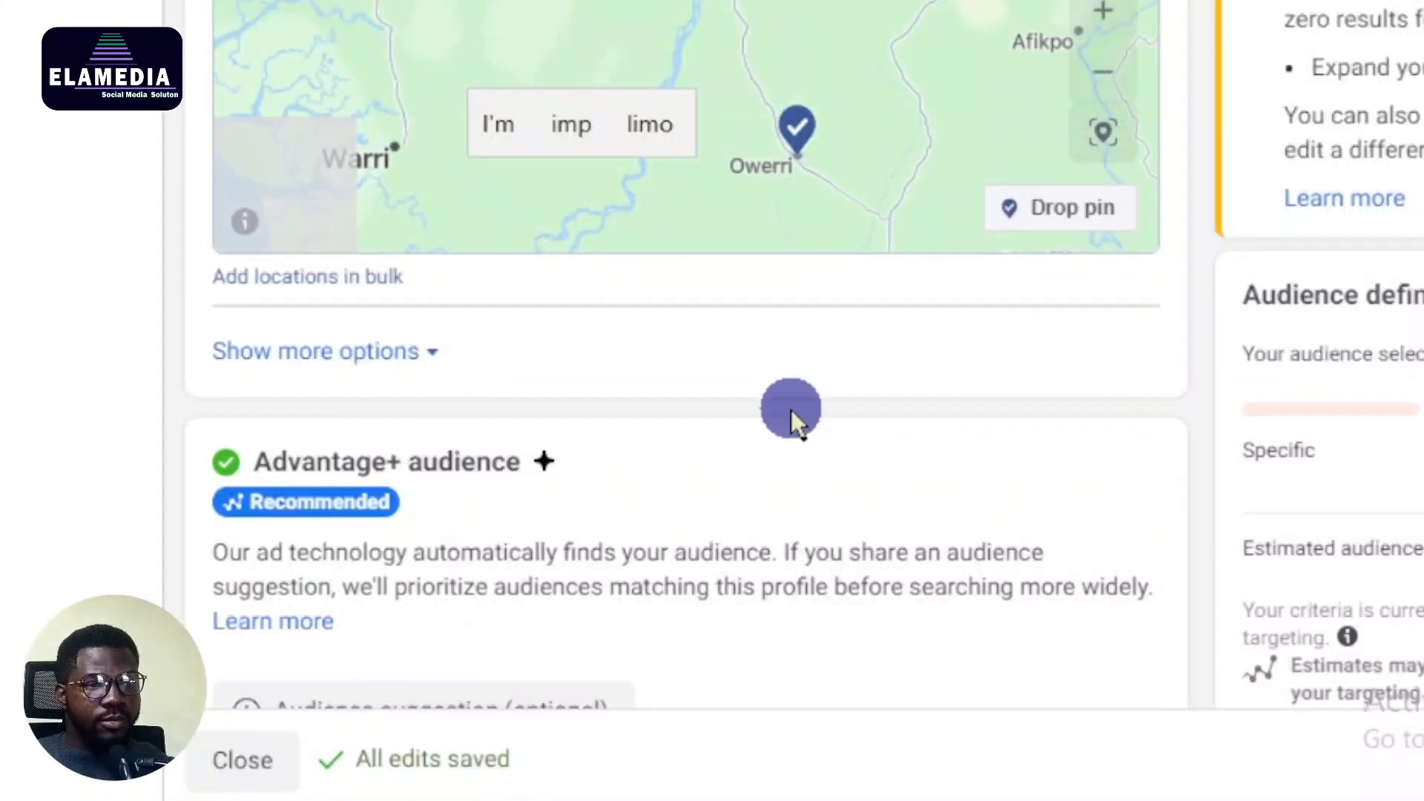
- Add an audience suggestion to the Advantage+ audience with an age range of 32 to 60
scroll(791, 416, down, 5)
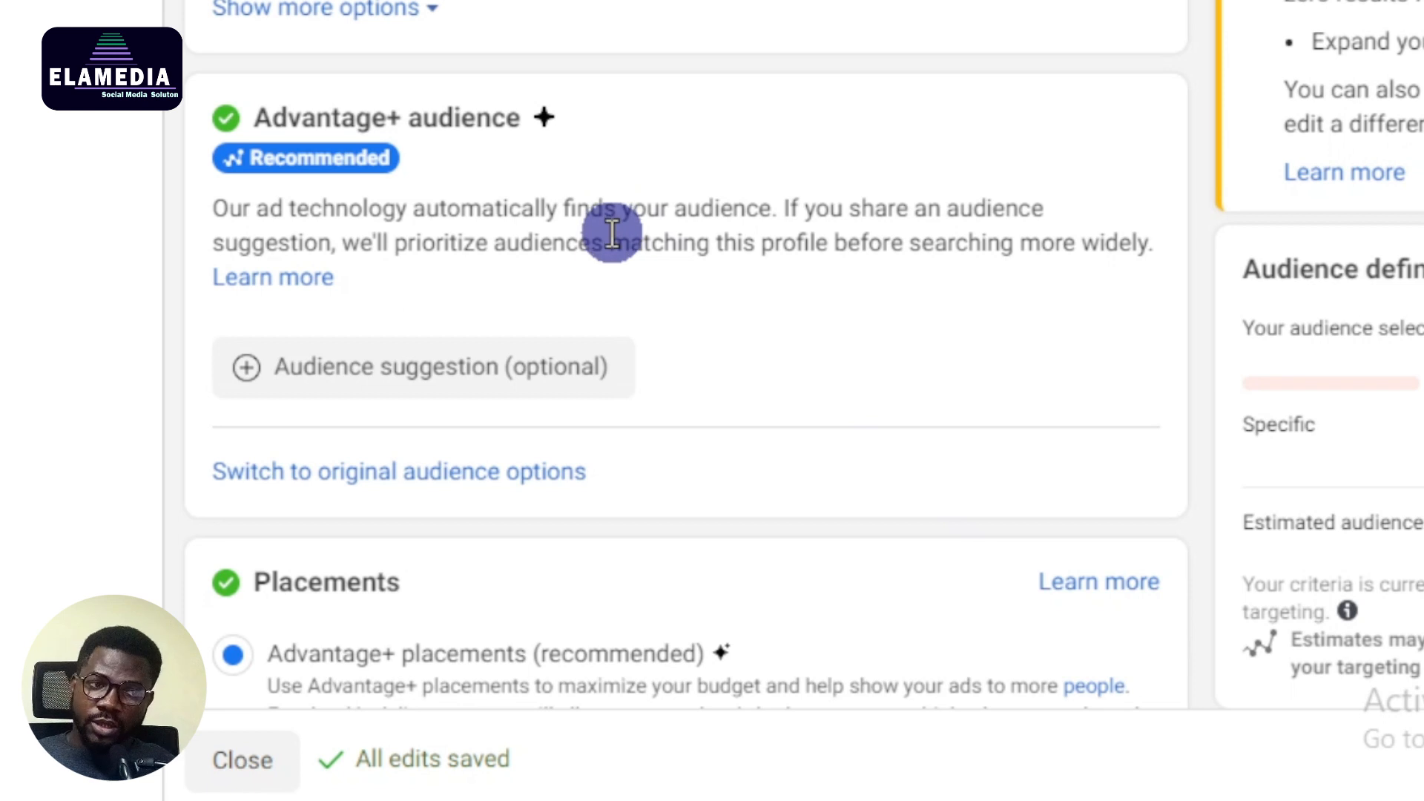
scroll(735, 259, up, 1)
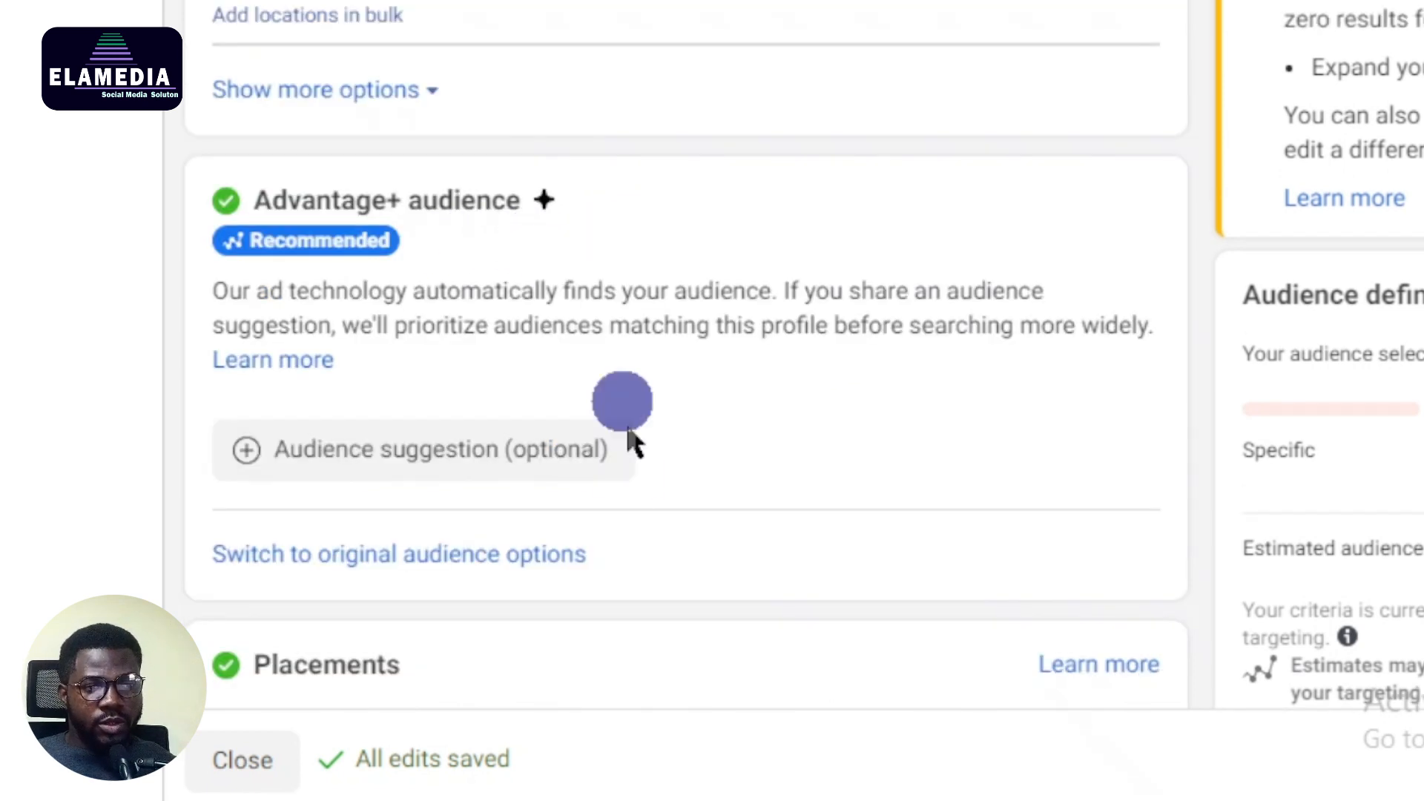
click(490, 468)
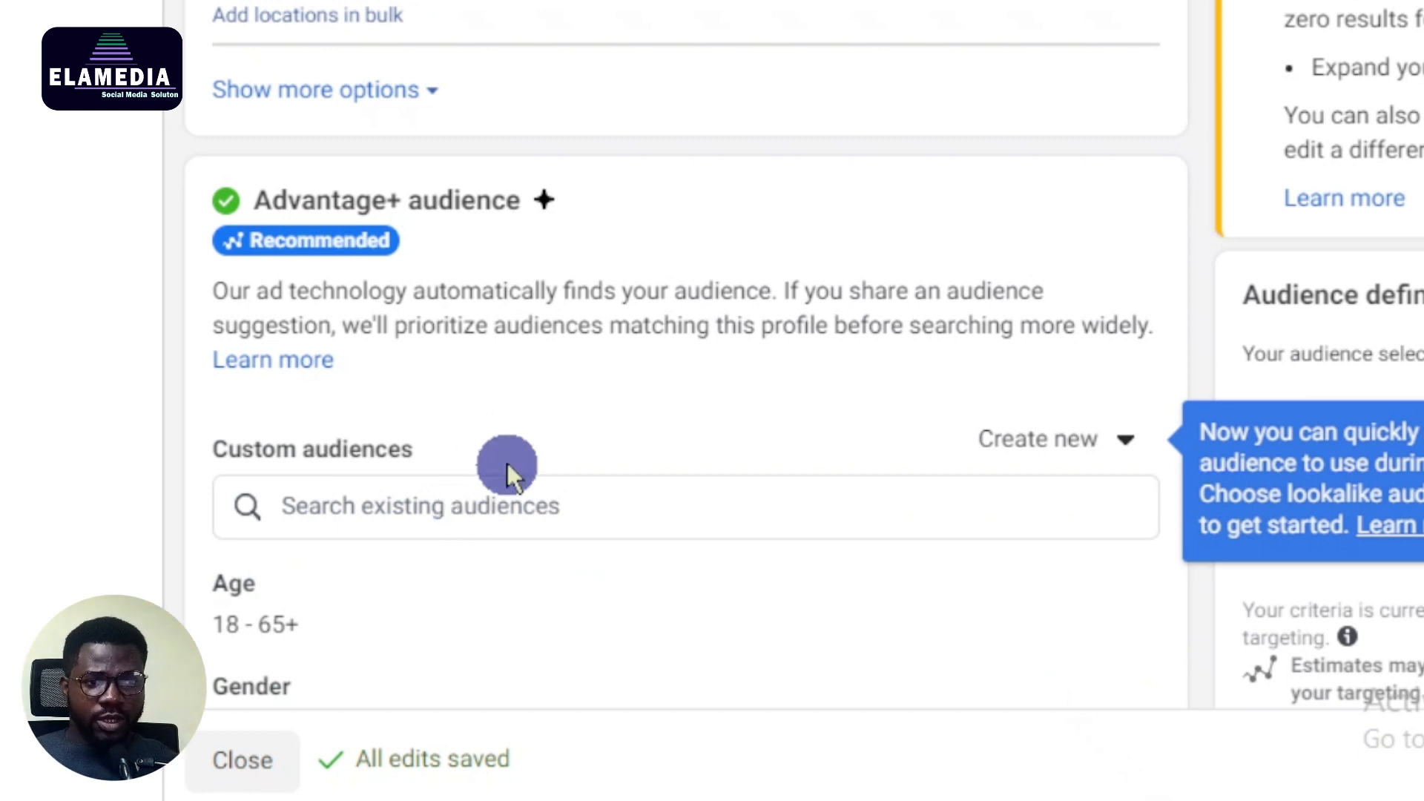
scroll(507, 463, down, 5)
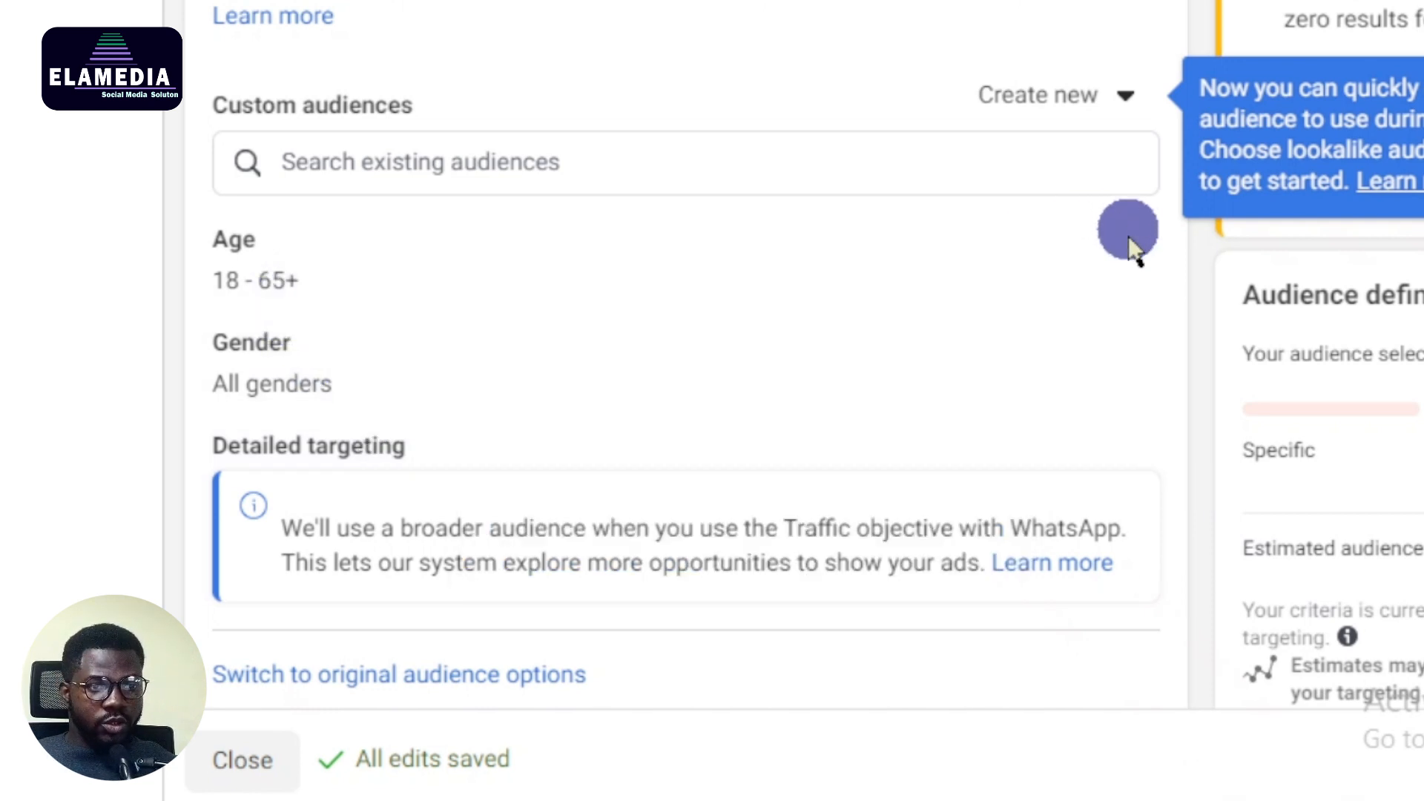
click(1121, 246)
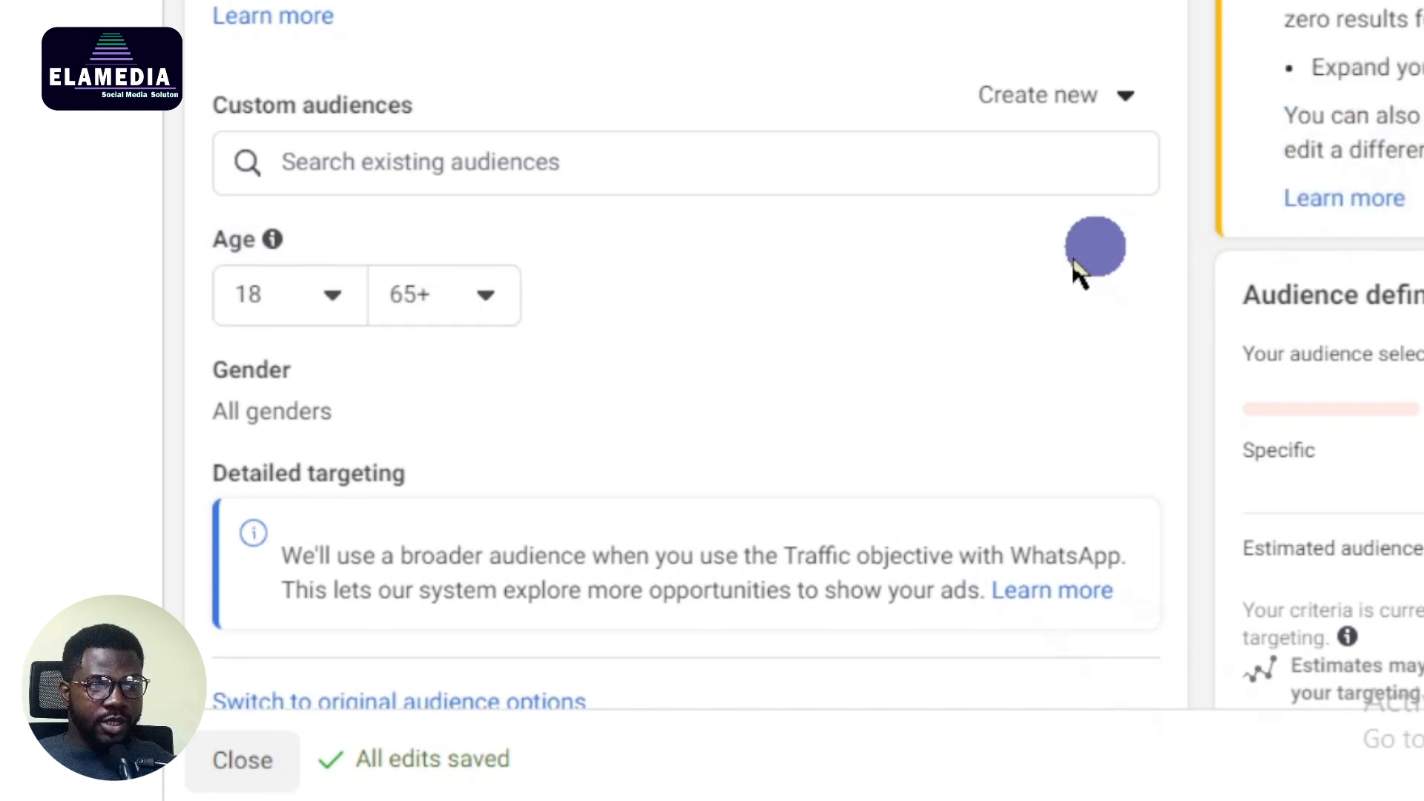
click(331, 306)
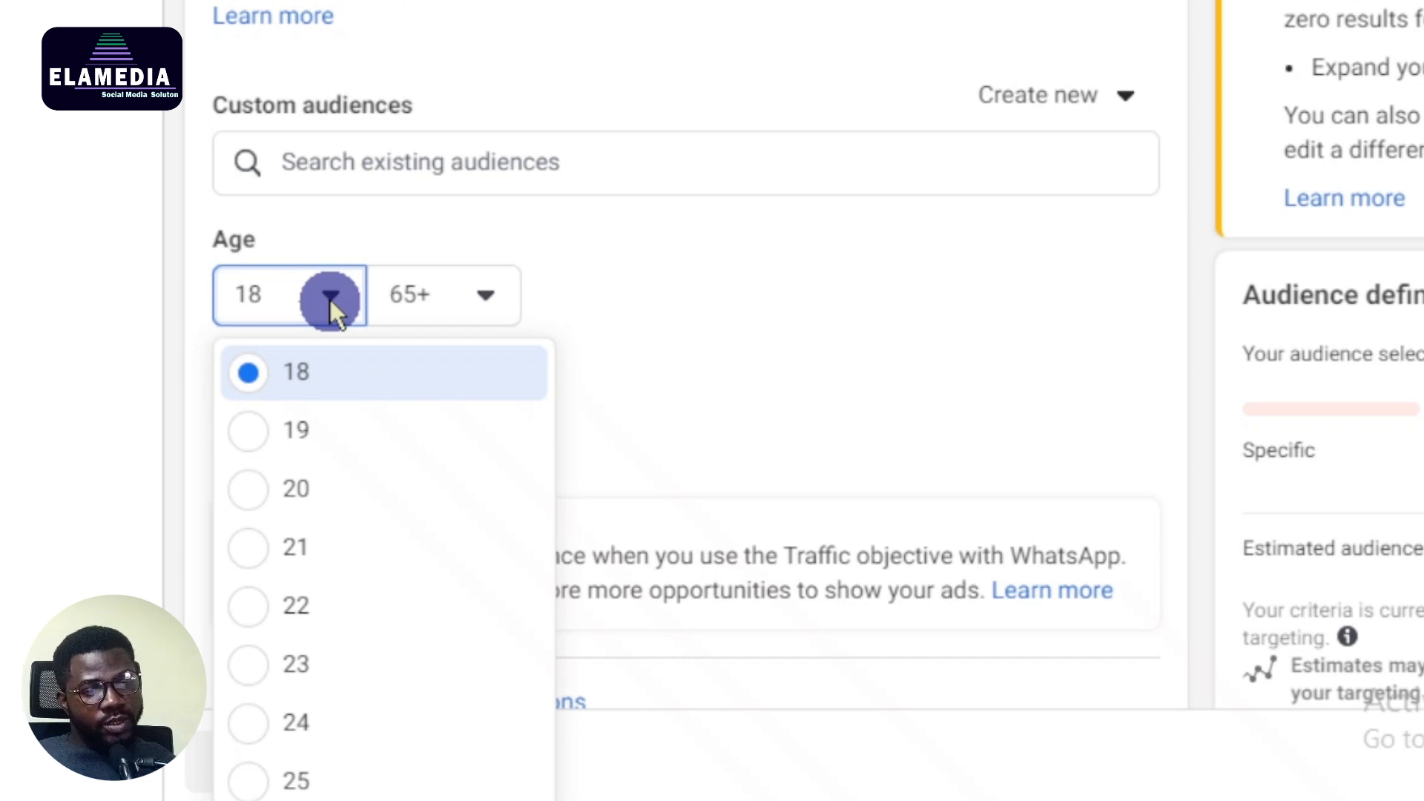
scroll(319, 504, down, 5)
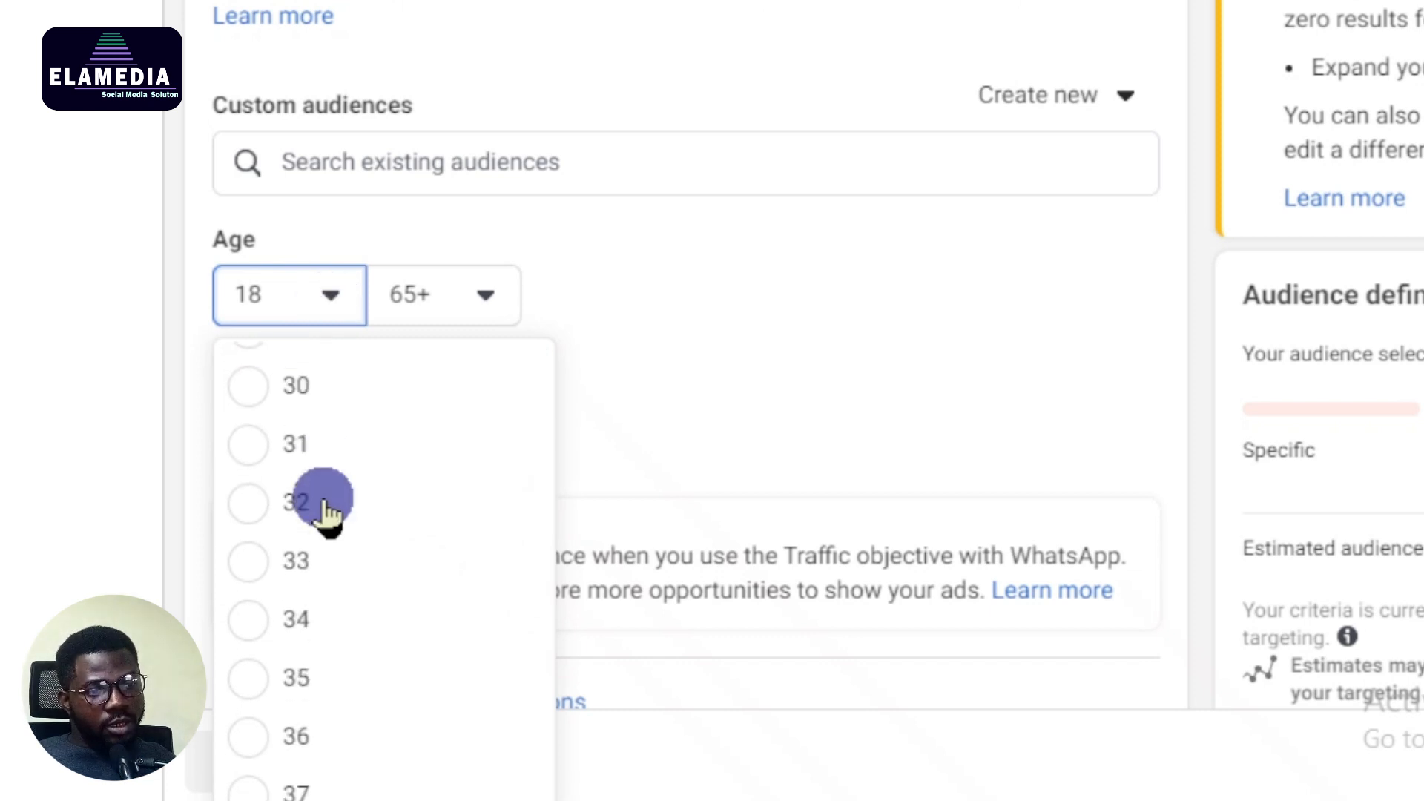
click(379, 503)
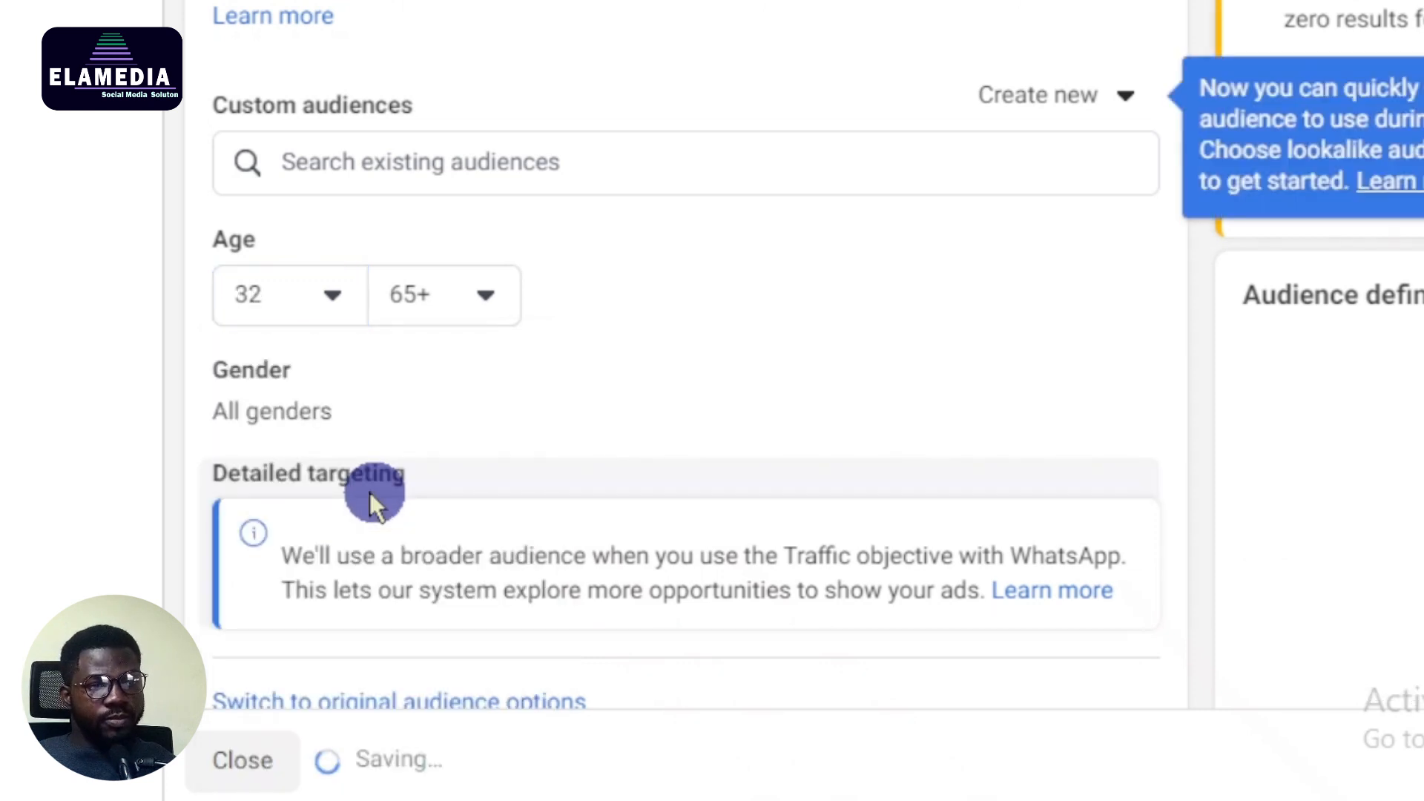
click(500, 305)
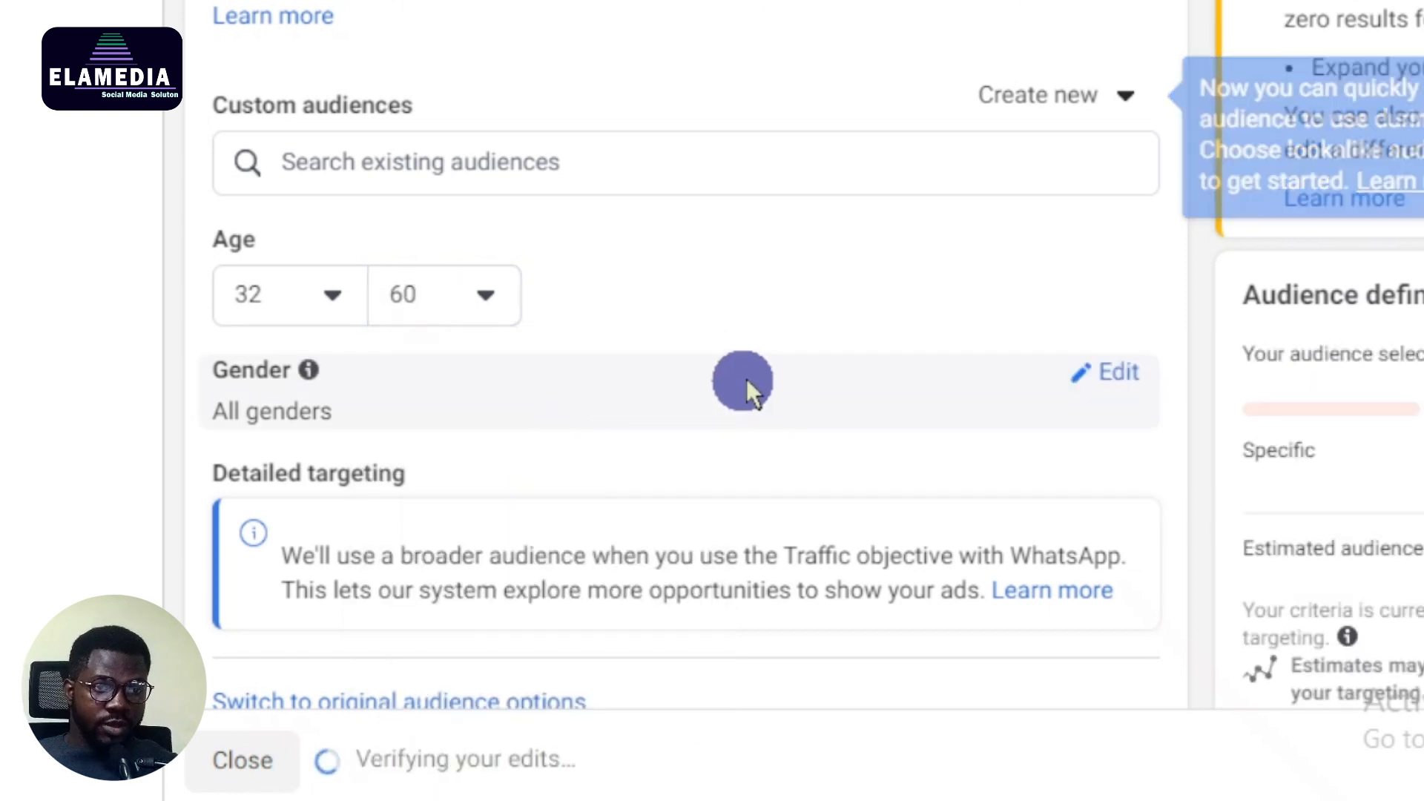
- Edit the audience's gender, try Women and switch it back to All
scroll(647, 401, down, 3)
scroll(647, 400, up, 2)
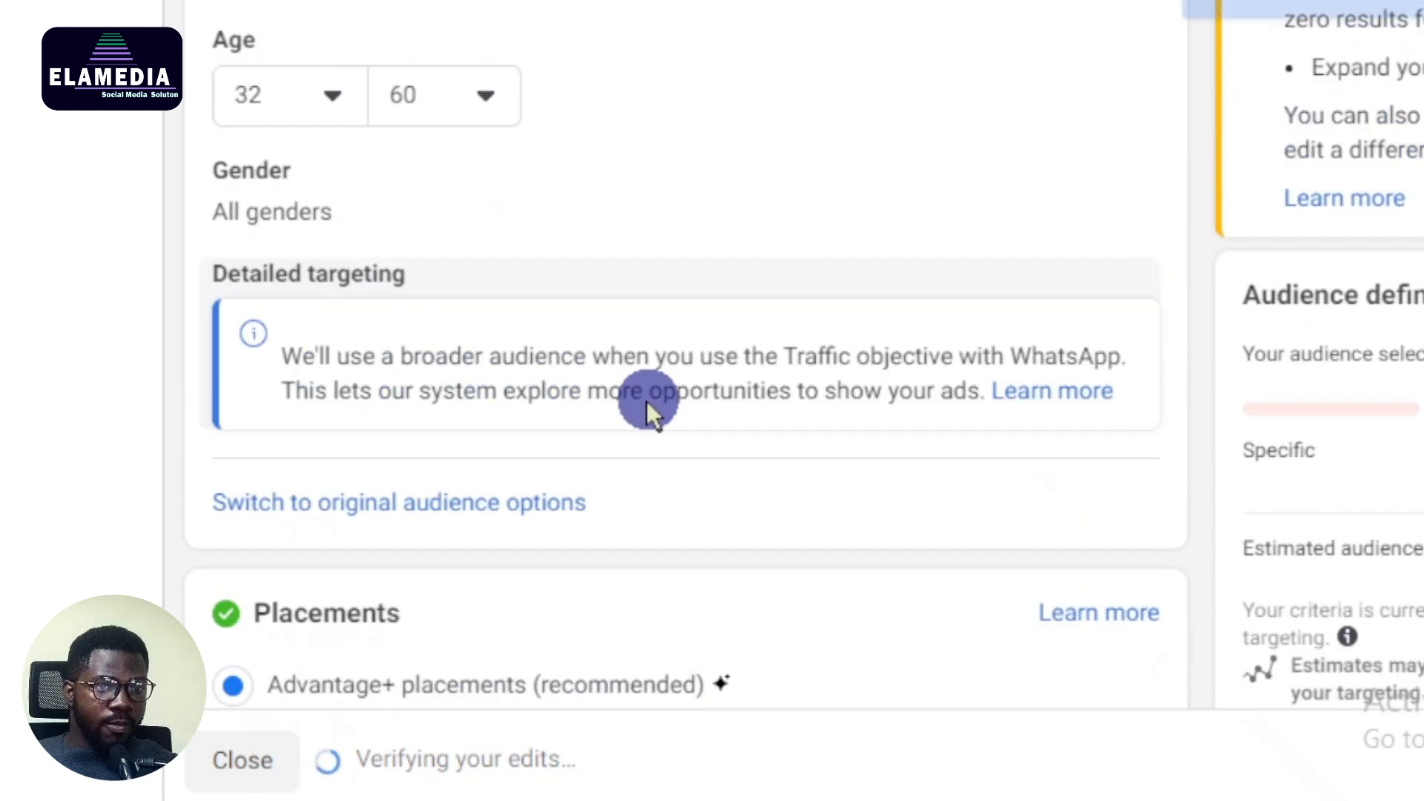
mouse_move(1081, 243)
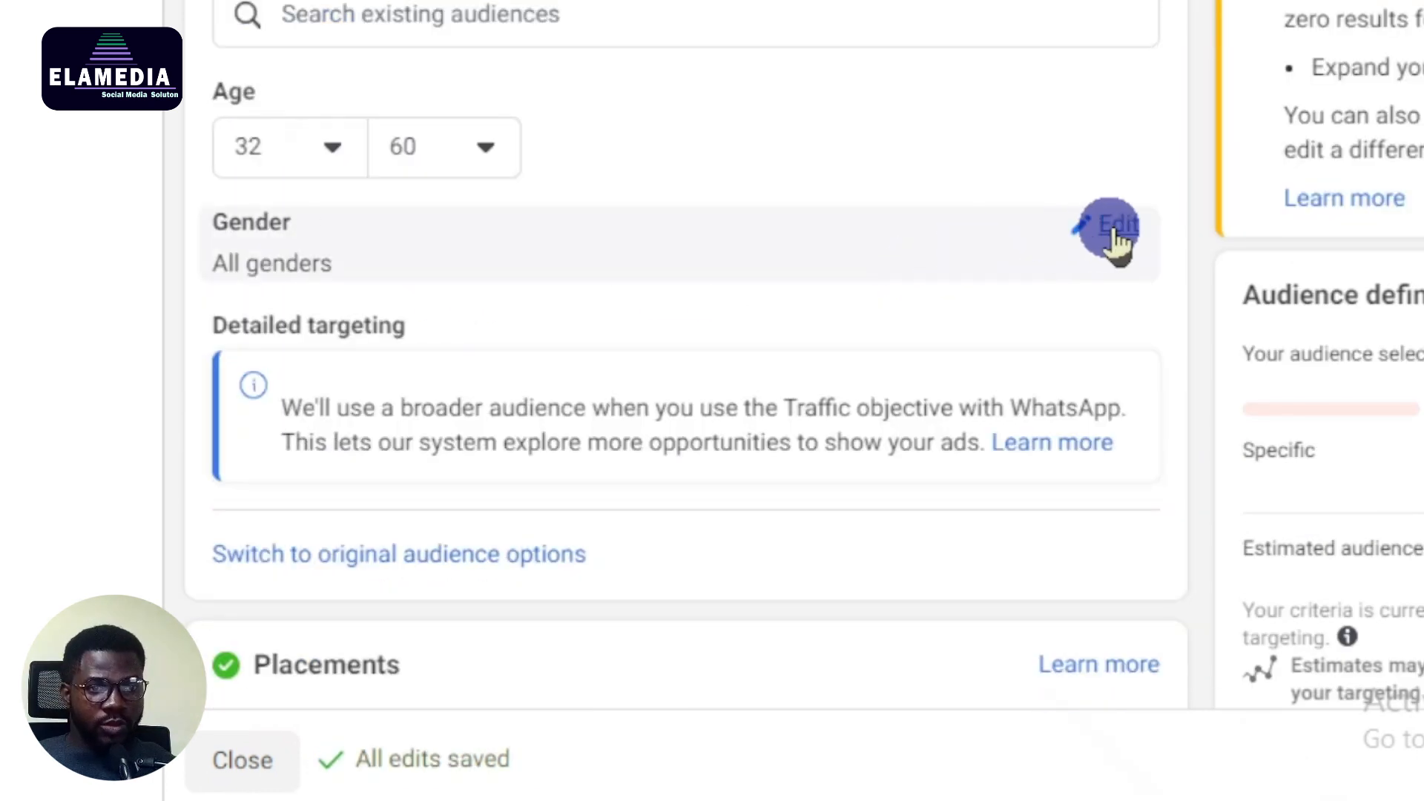
click(1115, 229)
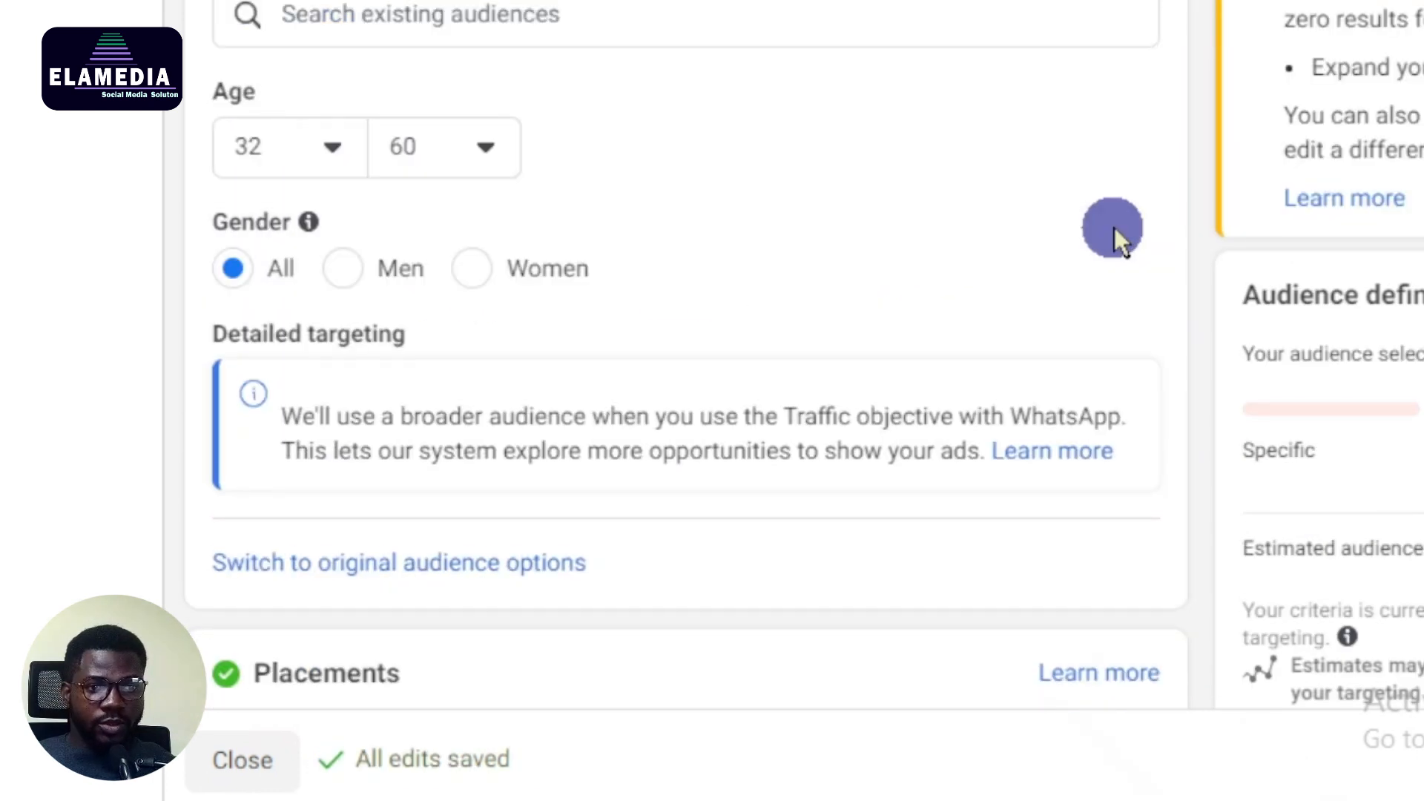
click(490, 282)
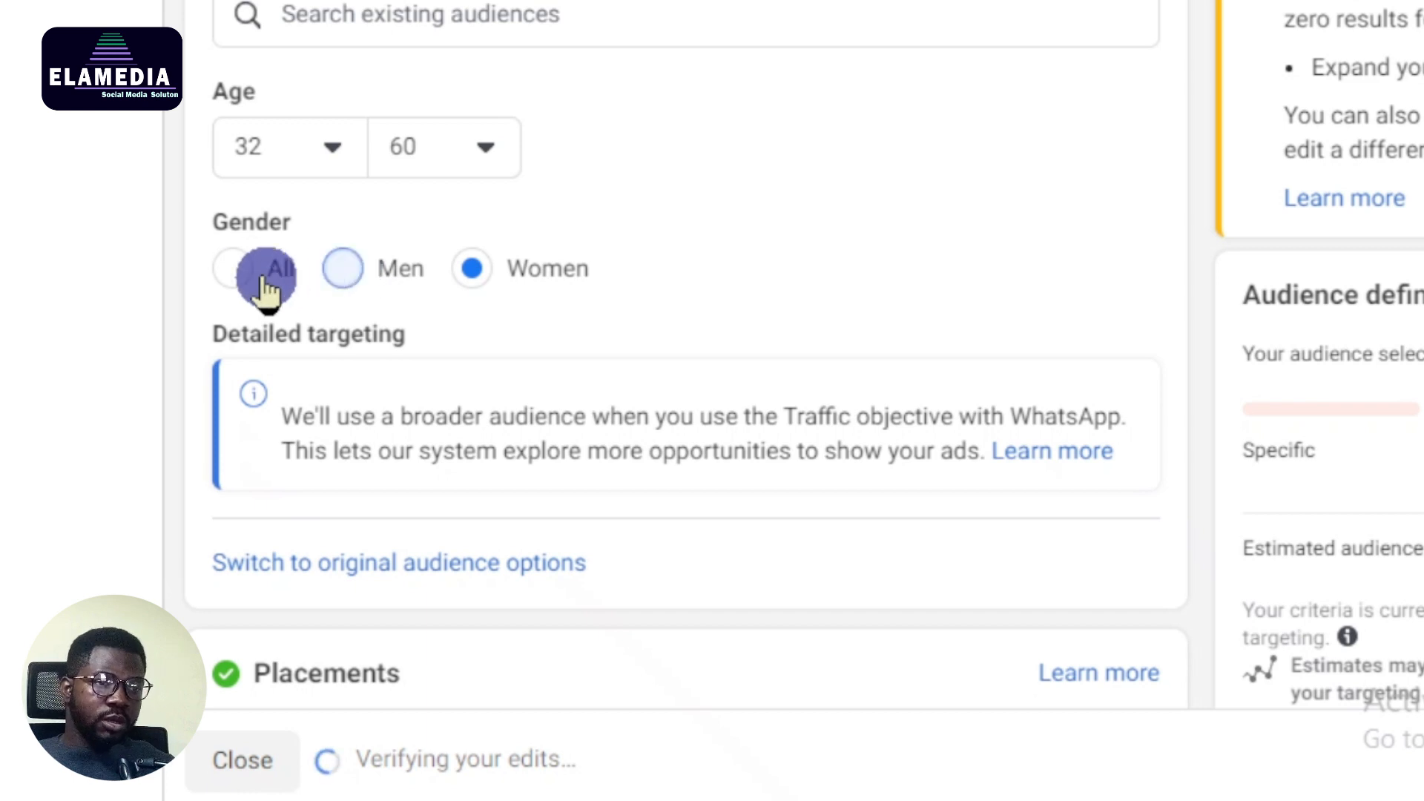
click(243, 275)
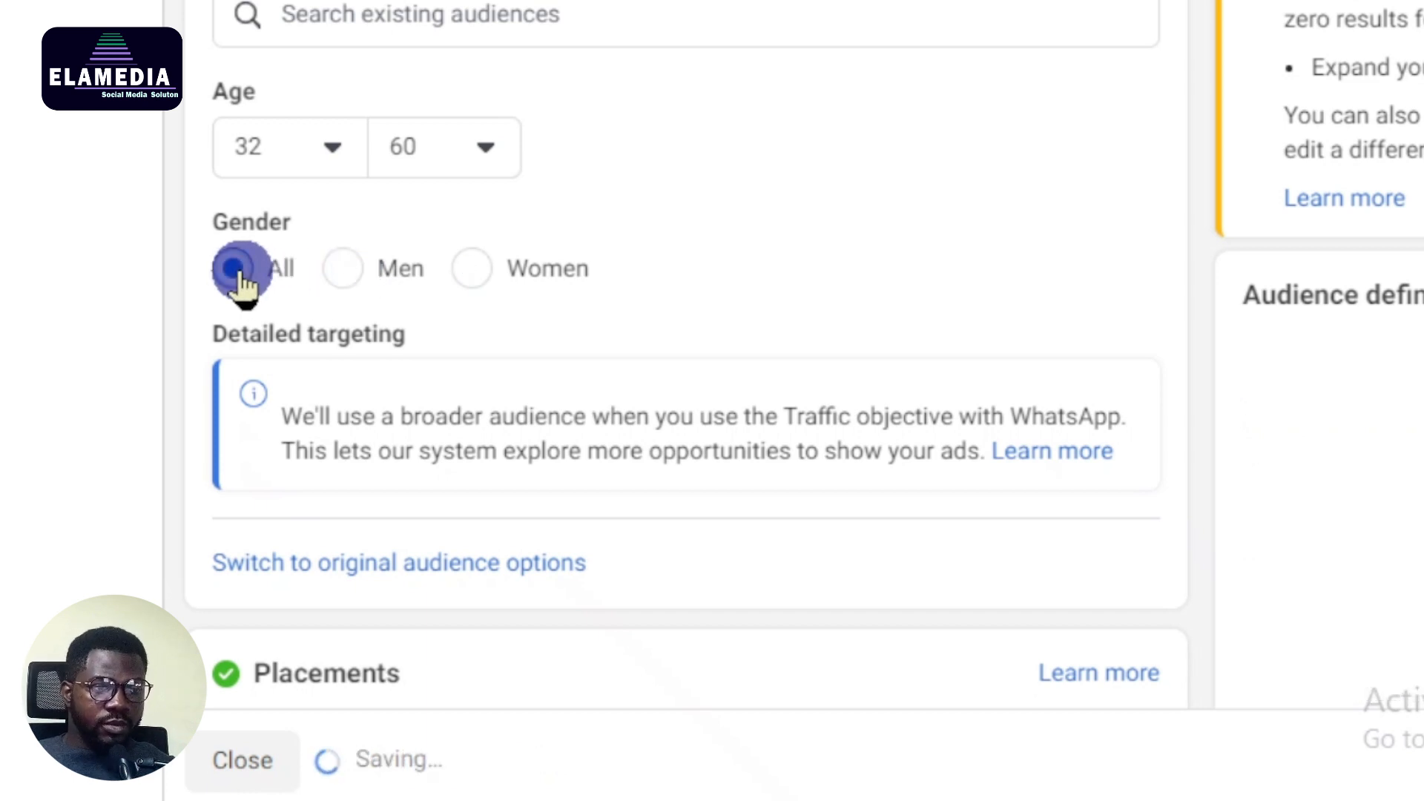
- Review the Advantage+ audience settings, the detailed targeting notice and the available placement options
scroll(553, 249, down, 5)
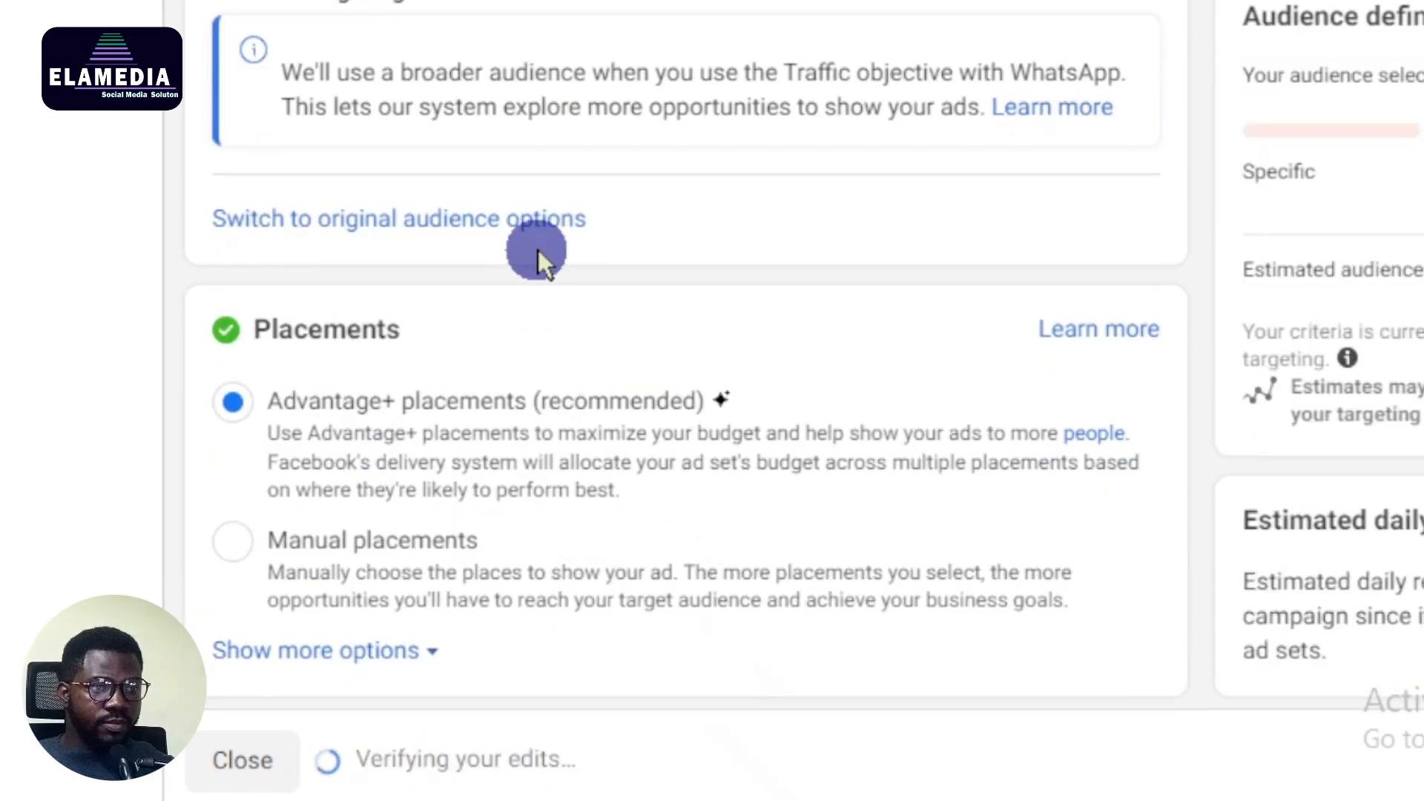
scroll(538, 251, up, 3)
scroll(537, 248, down, 3)
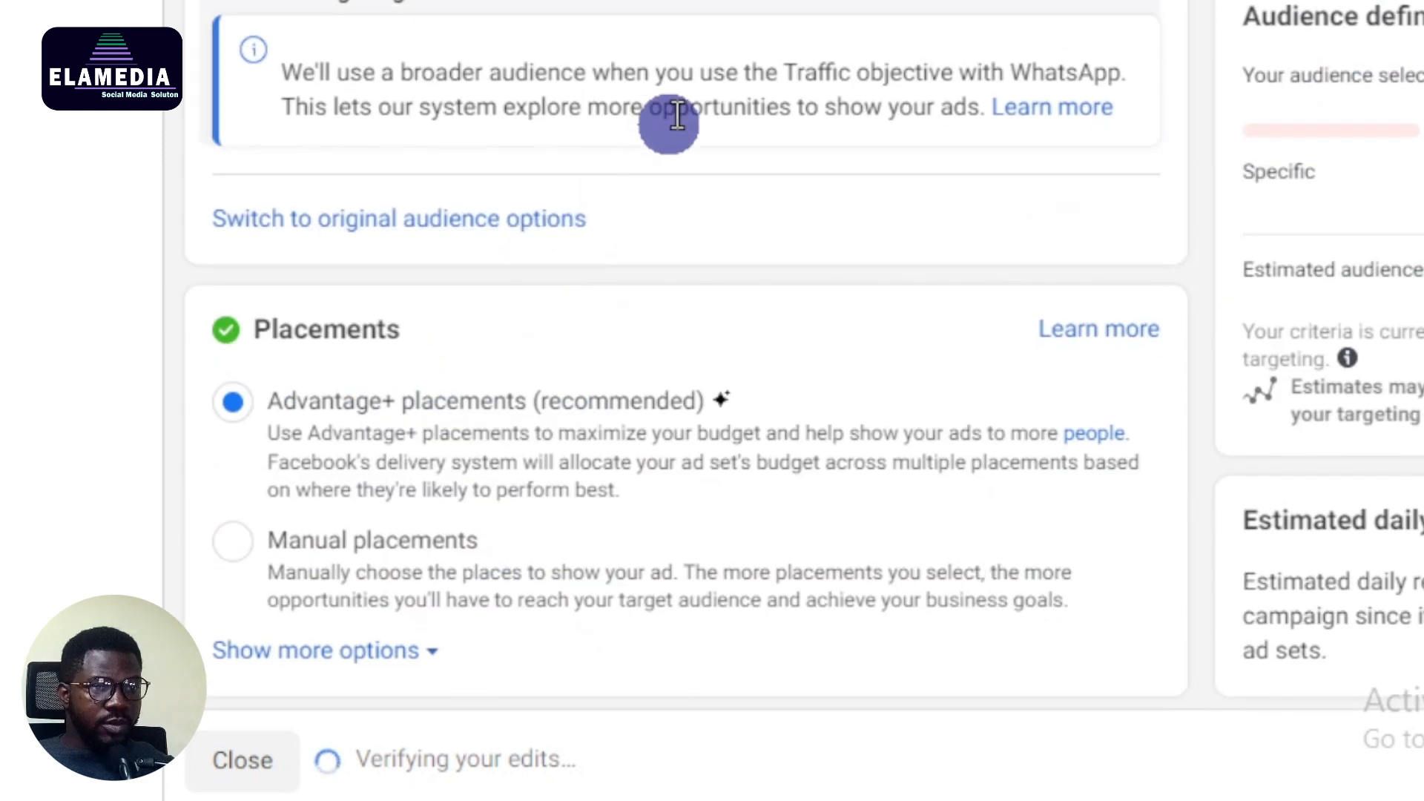
scroll(816, 141, up, 5)
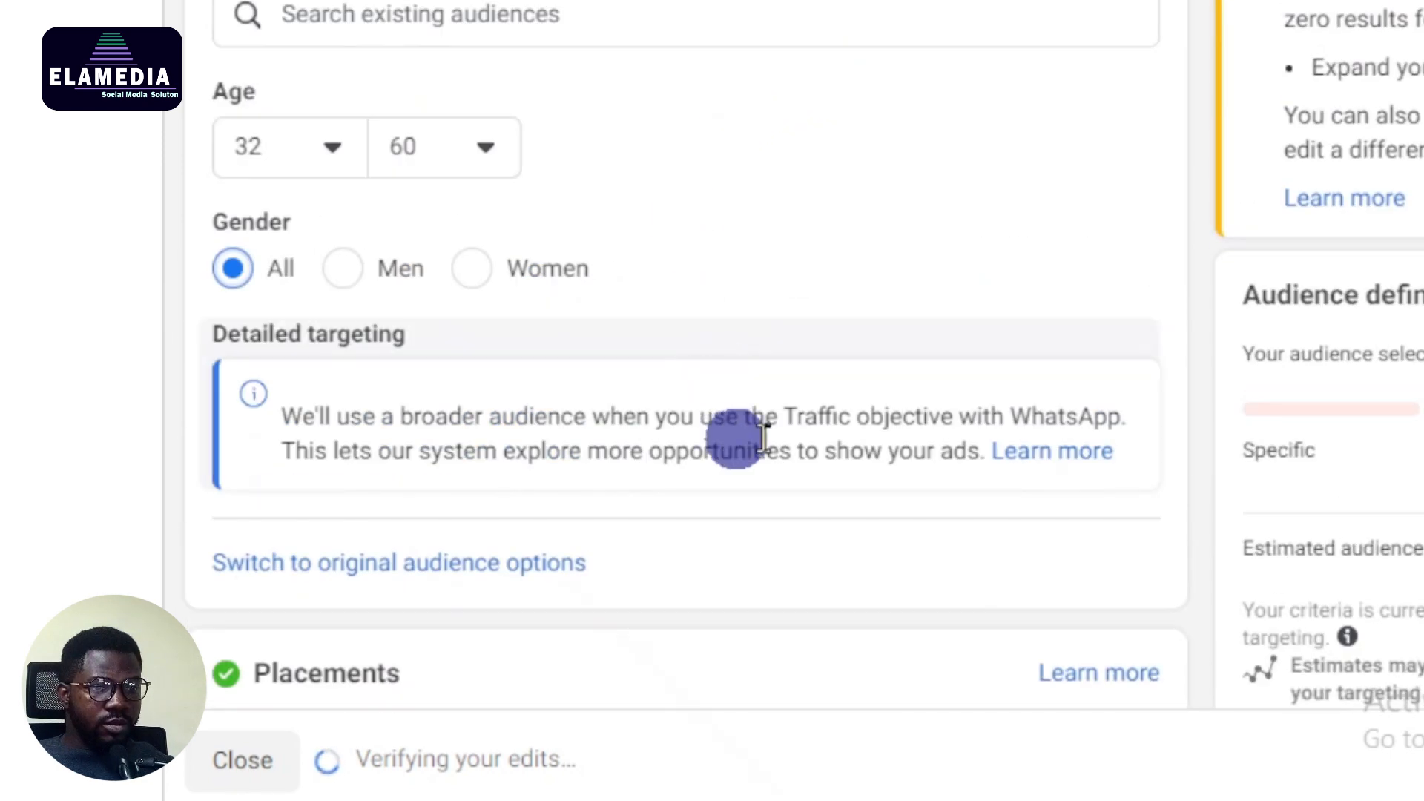
scroll(724, 237, up, 5)
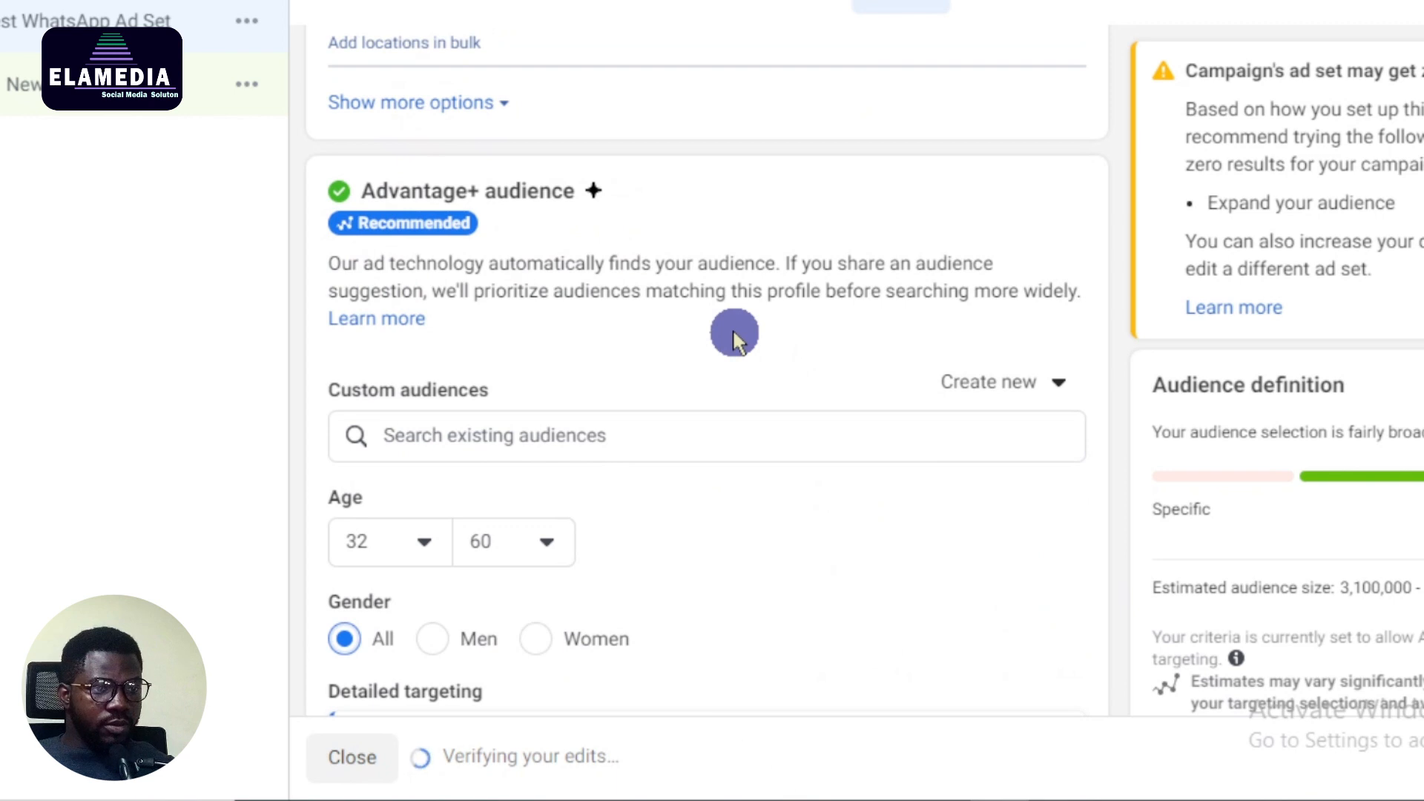
scroll(698, 522, down, 8)
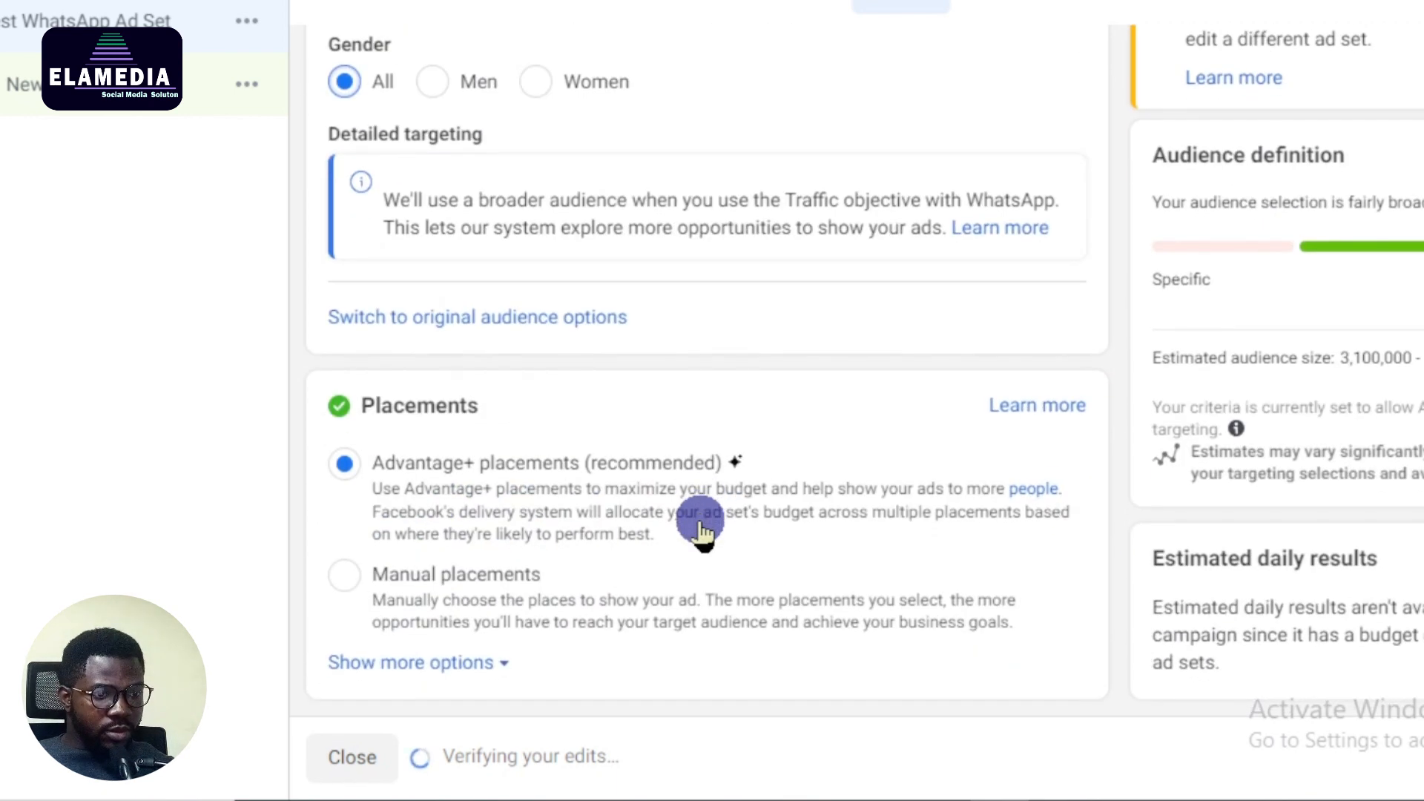
- Look over the original audience options and switch the ad set back to Advantage+ audience
scroll(541, 438, up, 10)
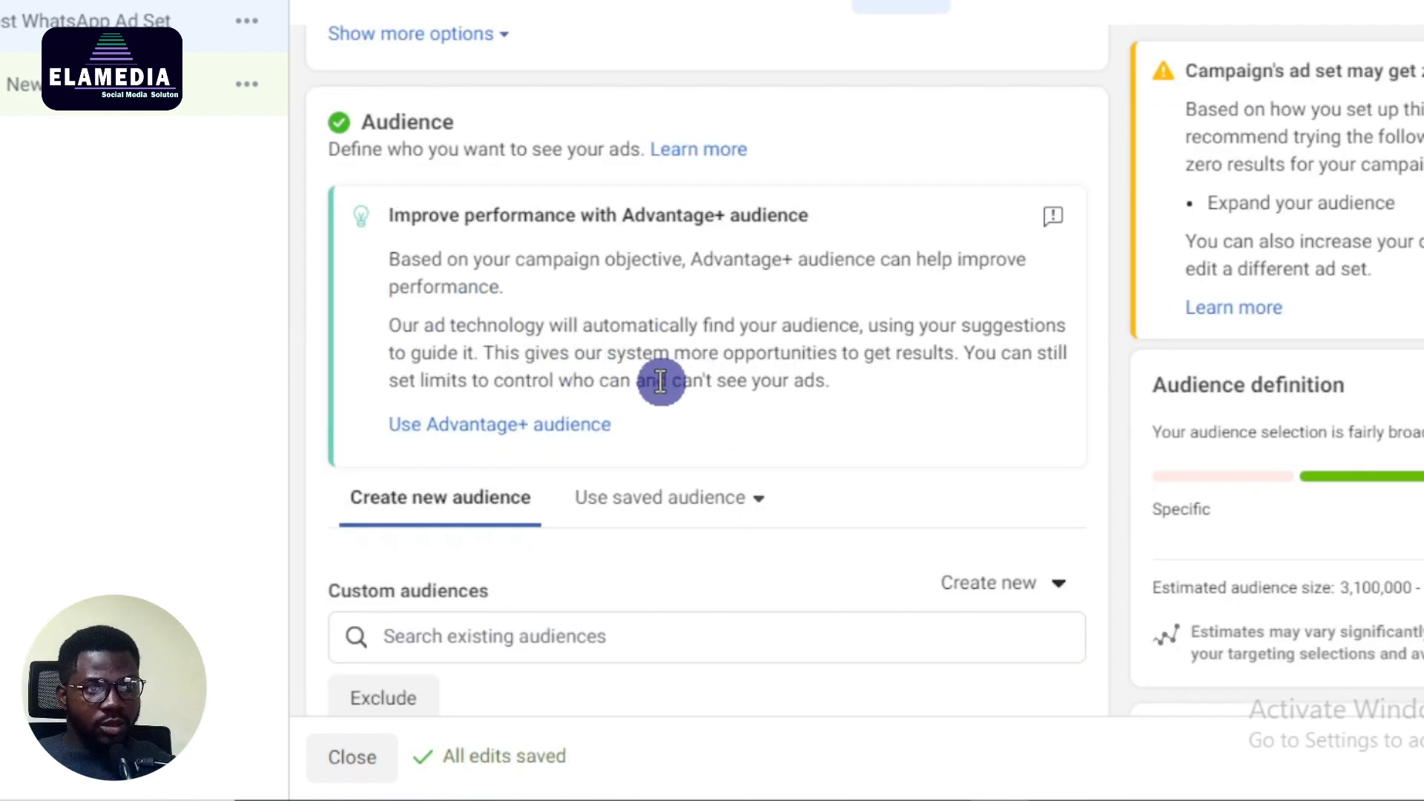
scroll(623, 371, up, 3)
scroll(623, 371, down, 3)
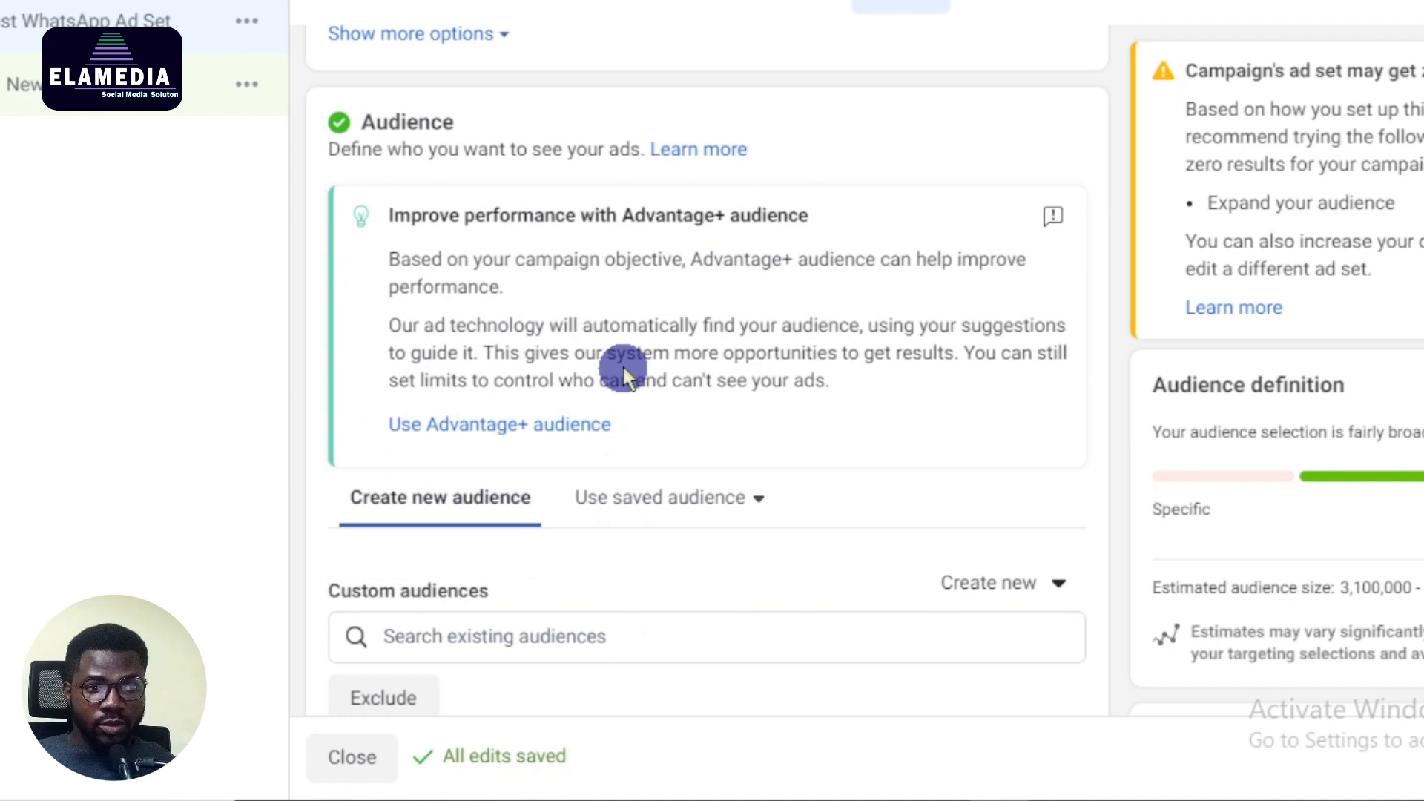
click(564, 424)
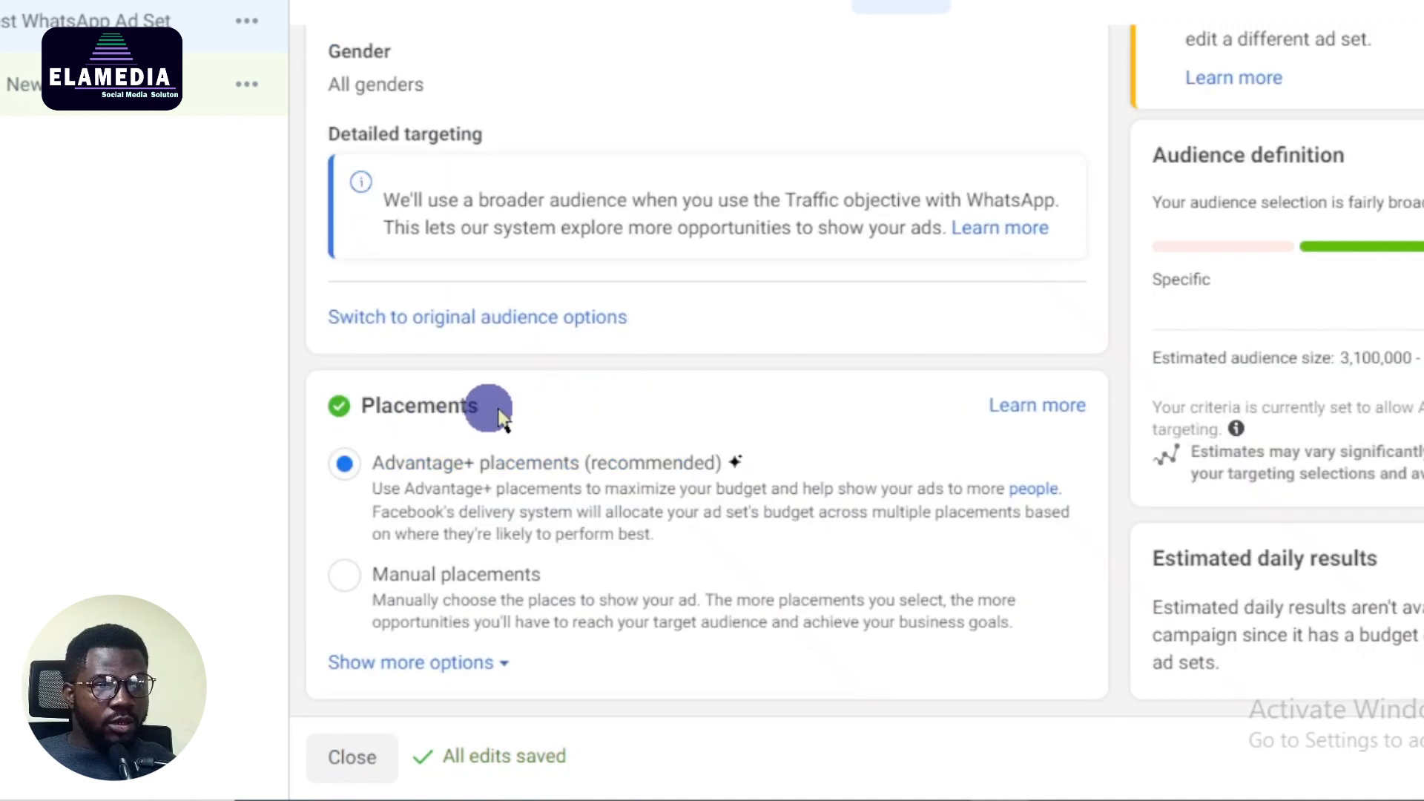
- Switch the ad set to manual placements and exclude the Audience network platform
click(355, 583)
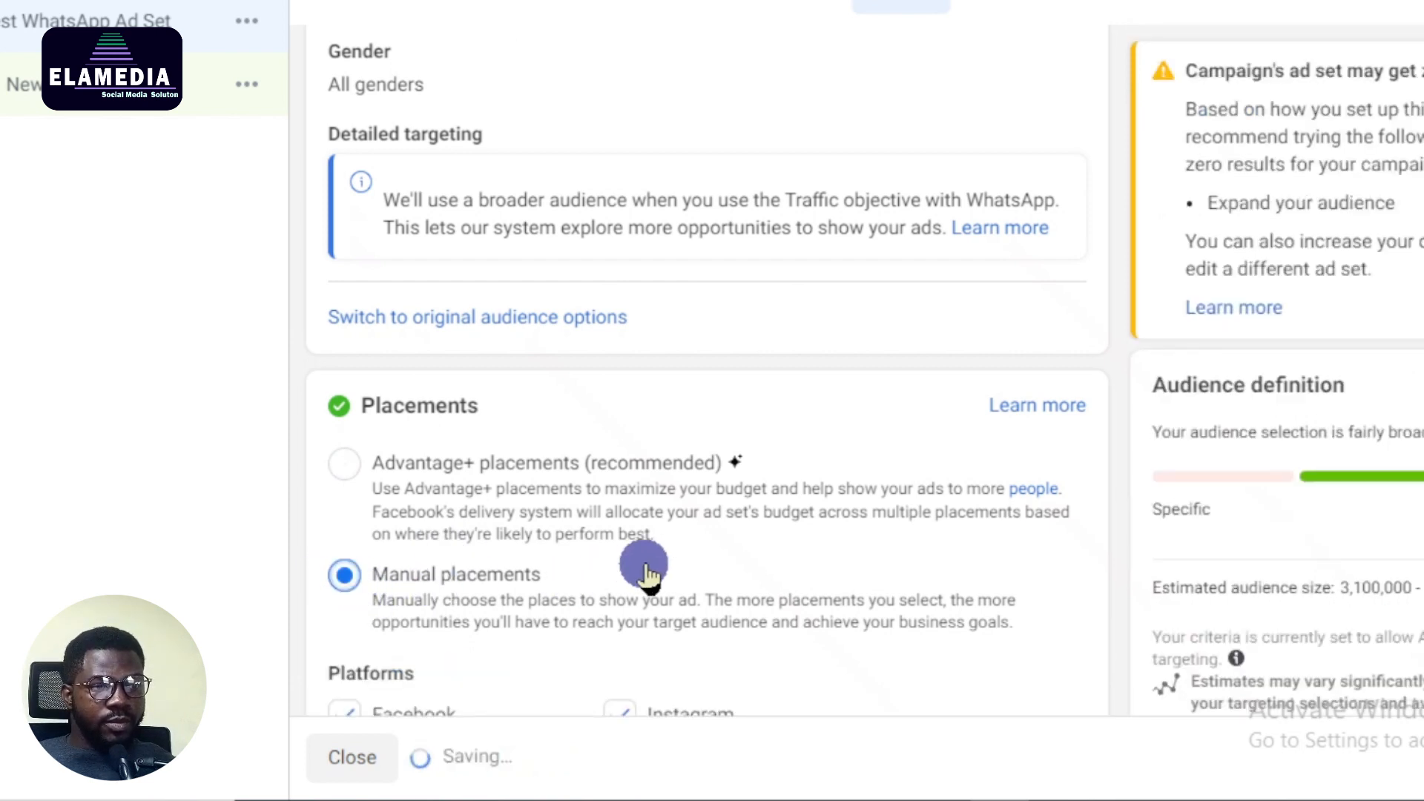
scroll(643, 563, down, 4)
mouse_move(498, 520)
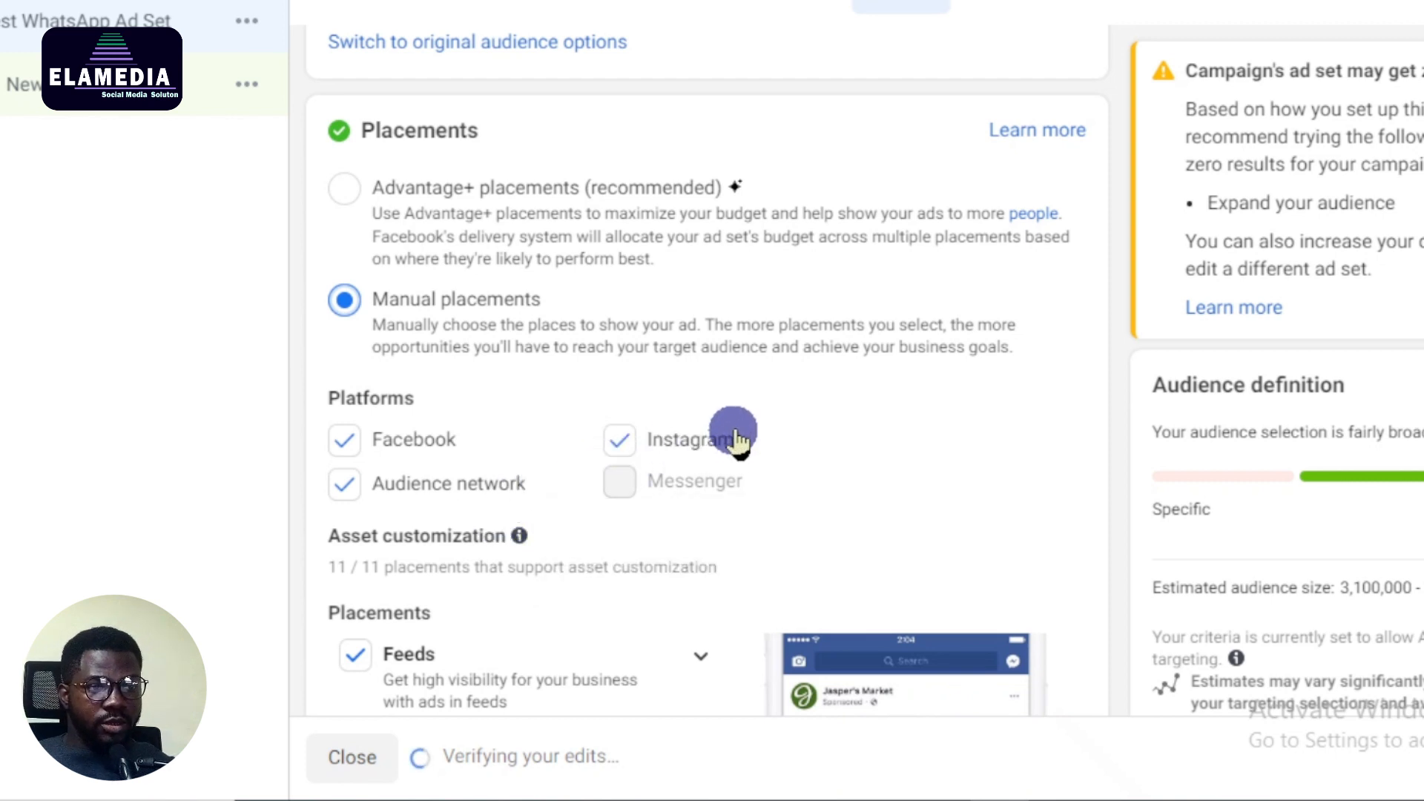
click(347, 486)
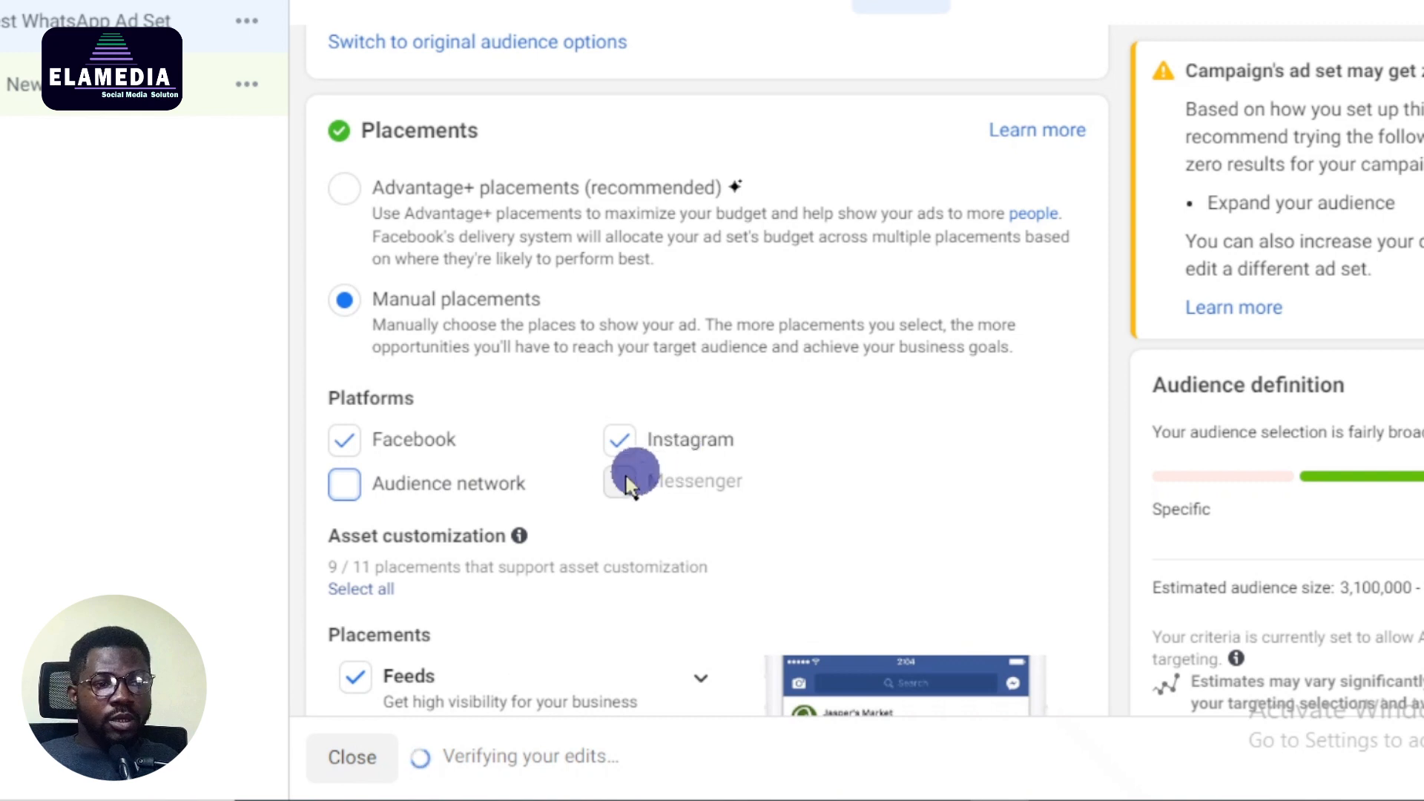
- Exclude Facebook Marketplace from the ad set's Feeds placements
scroll(534, 454, down, 7)
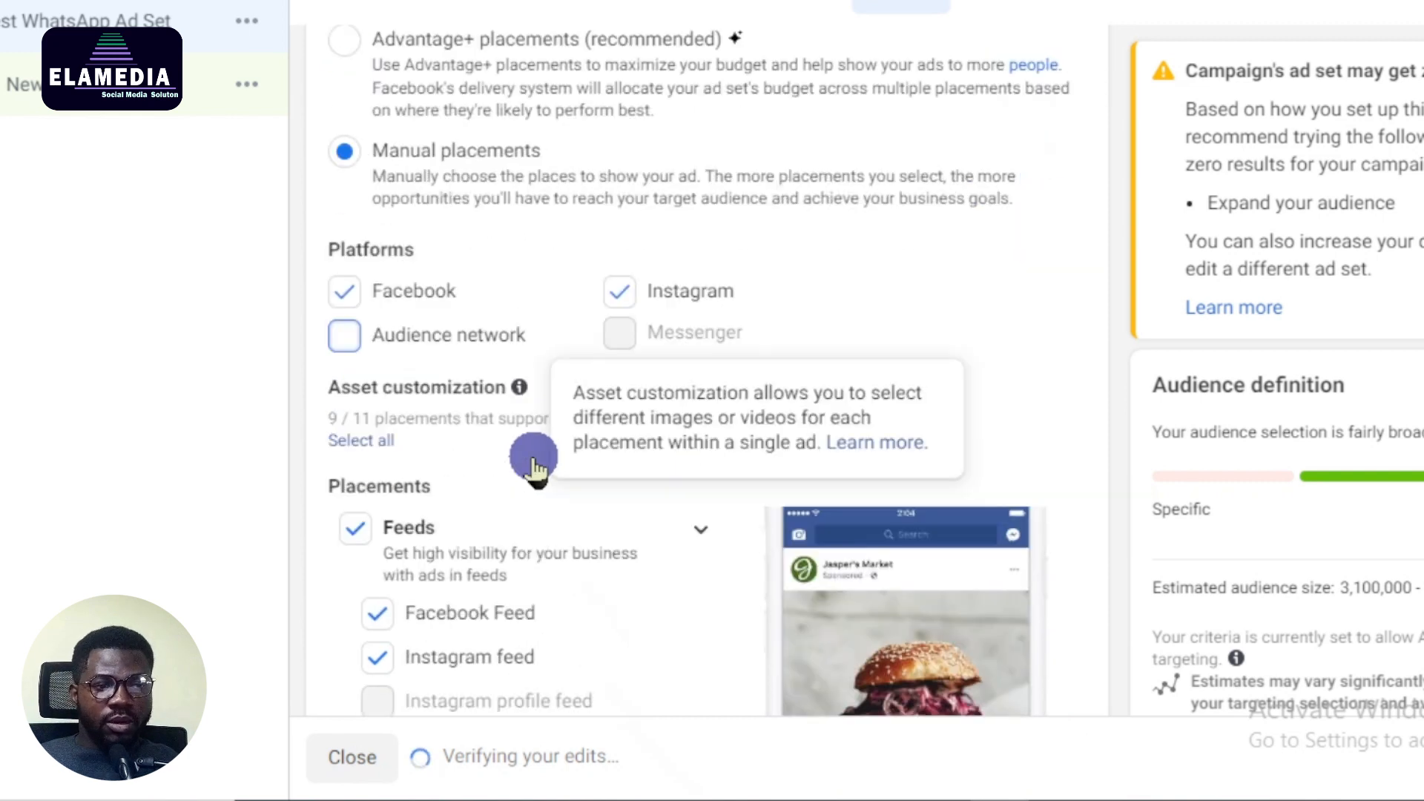
scroll(544, 420, up, 4)
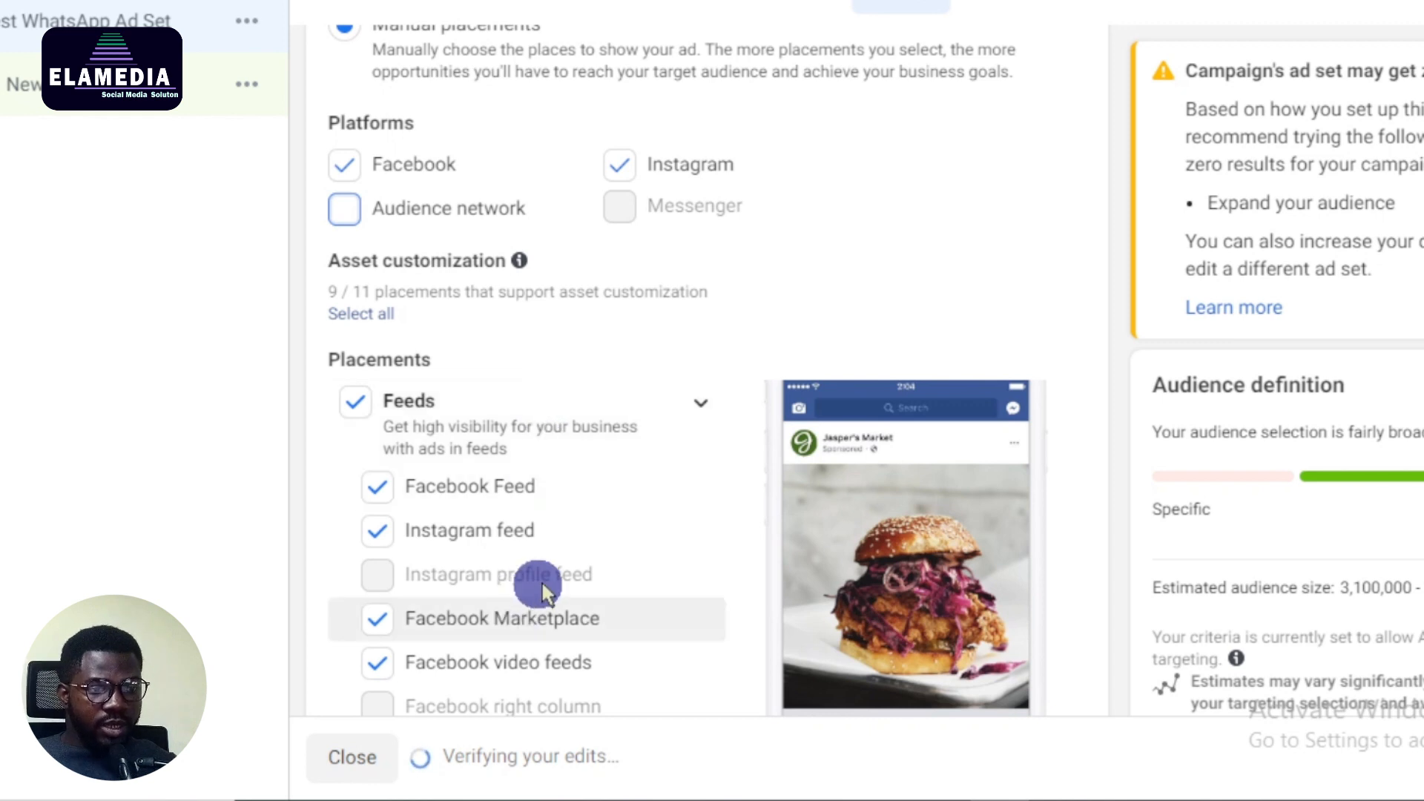
scroll(519, 577, down, 4)
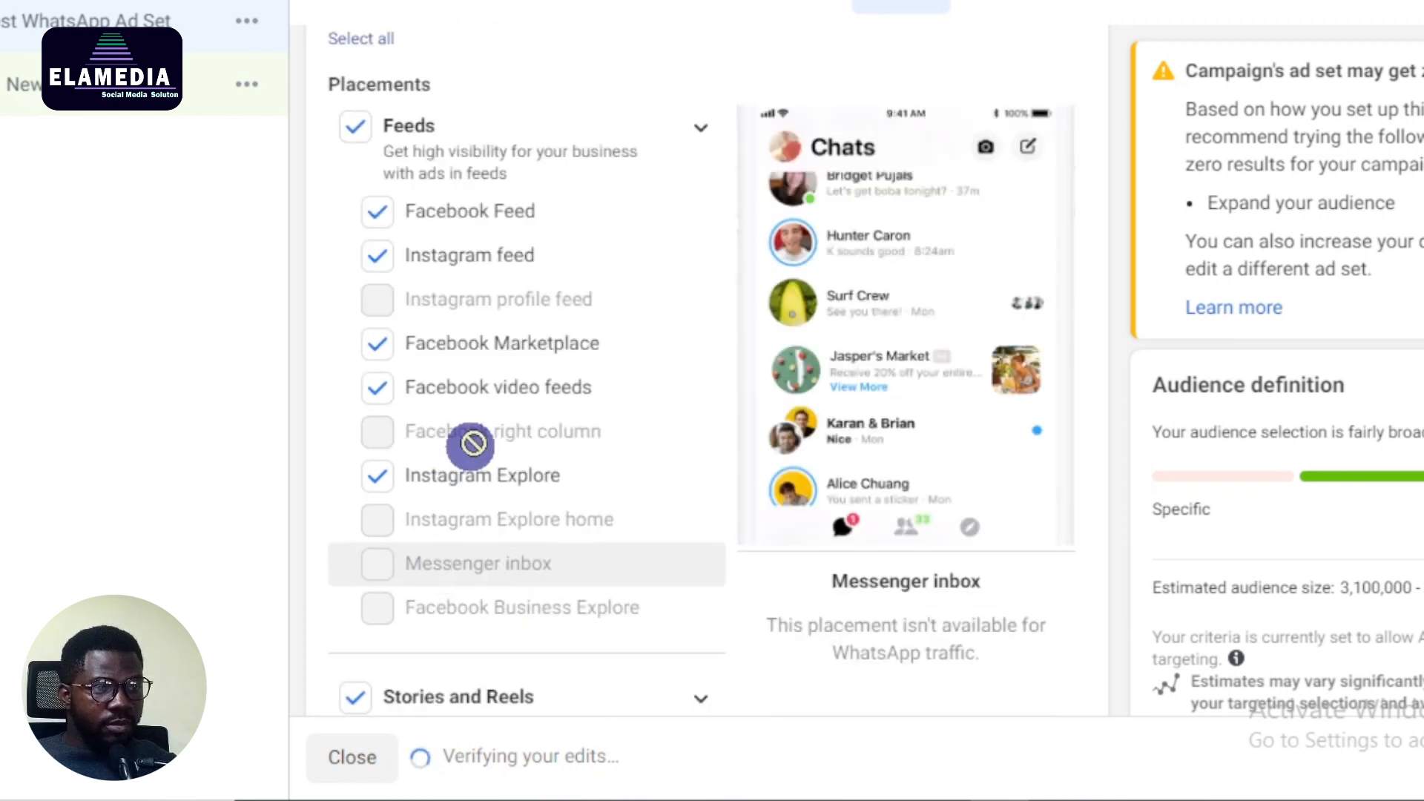
click(380, 344)
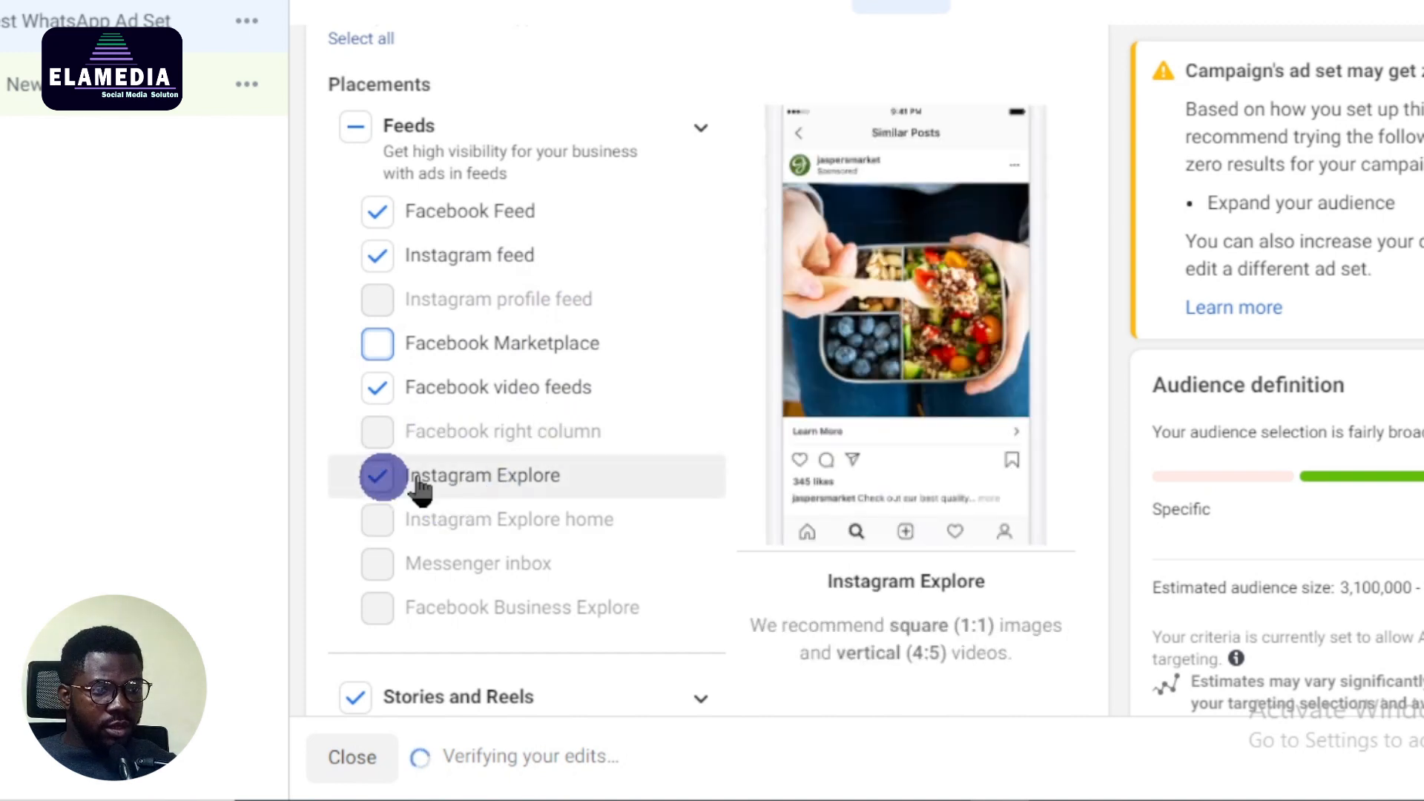
- Exclude Facebook search results from the placements and check the remaining Messages and Apps and sites options
scroll(517, 498, down, 4)
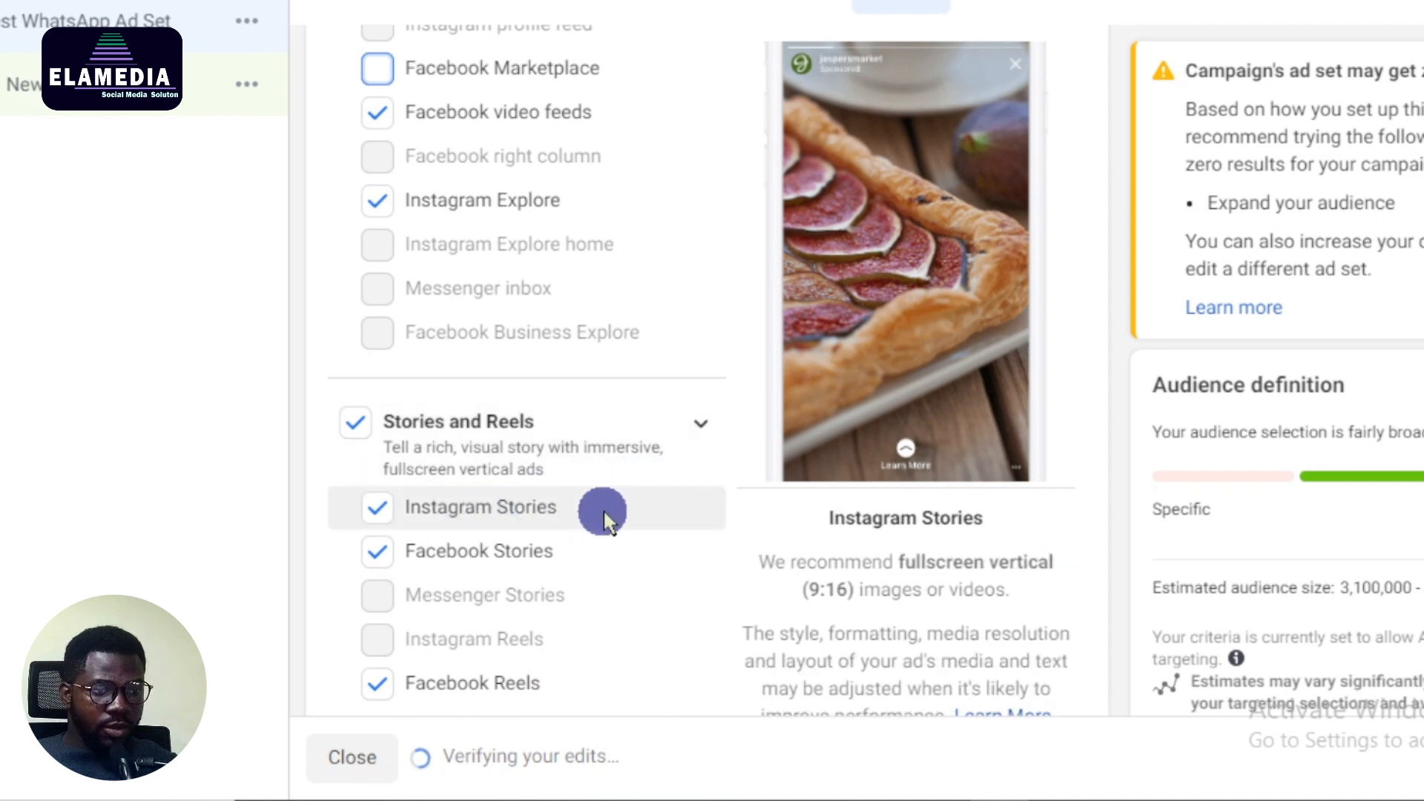
scroll(559, 519, down, 4)
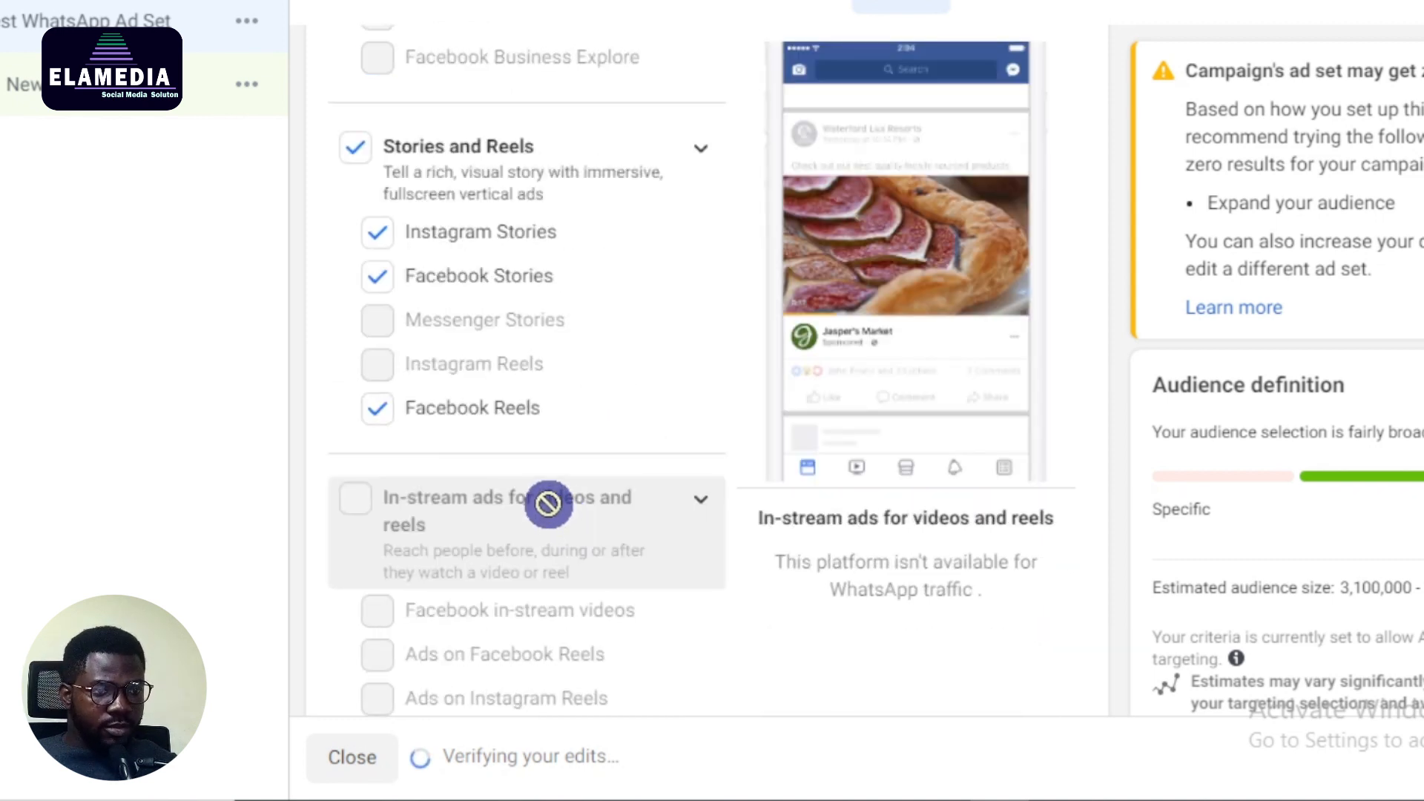
scroll(549, 504, down, 8)
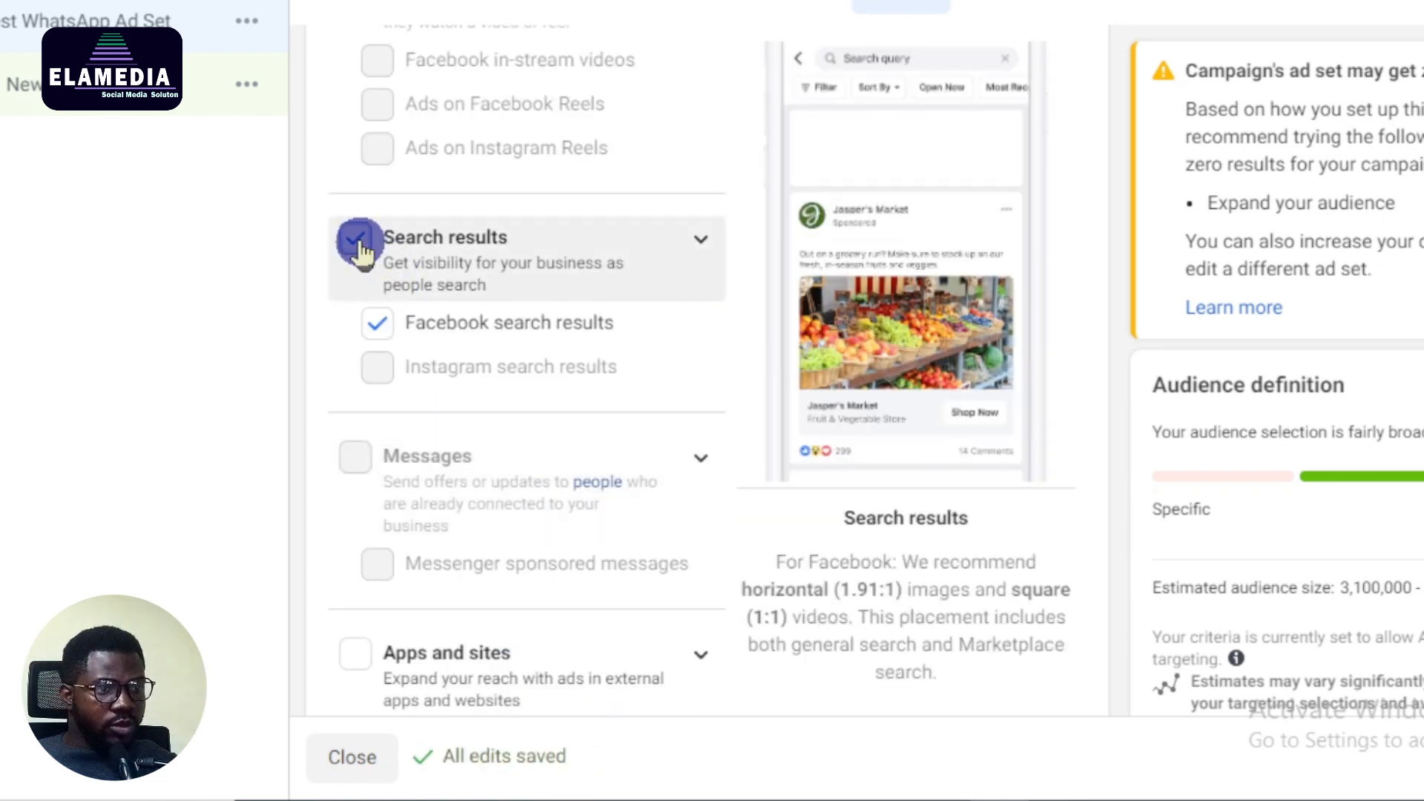
click(378, 321)
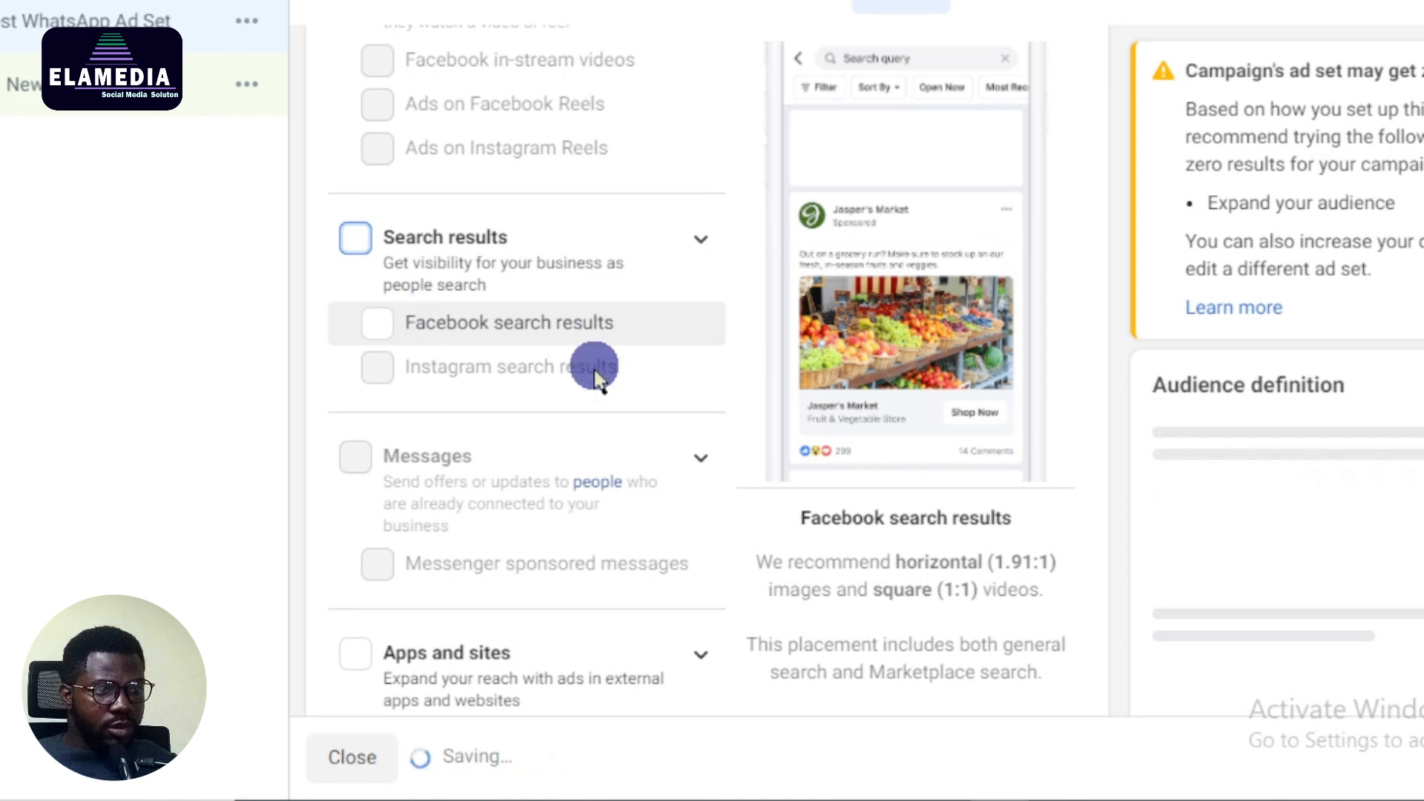
scroll(594, 379, down, 5)
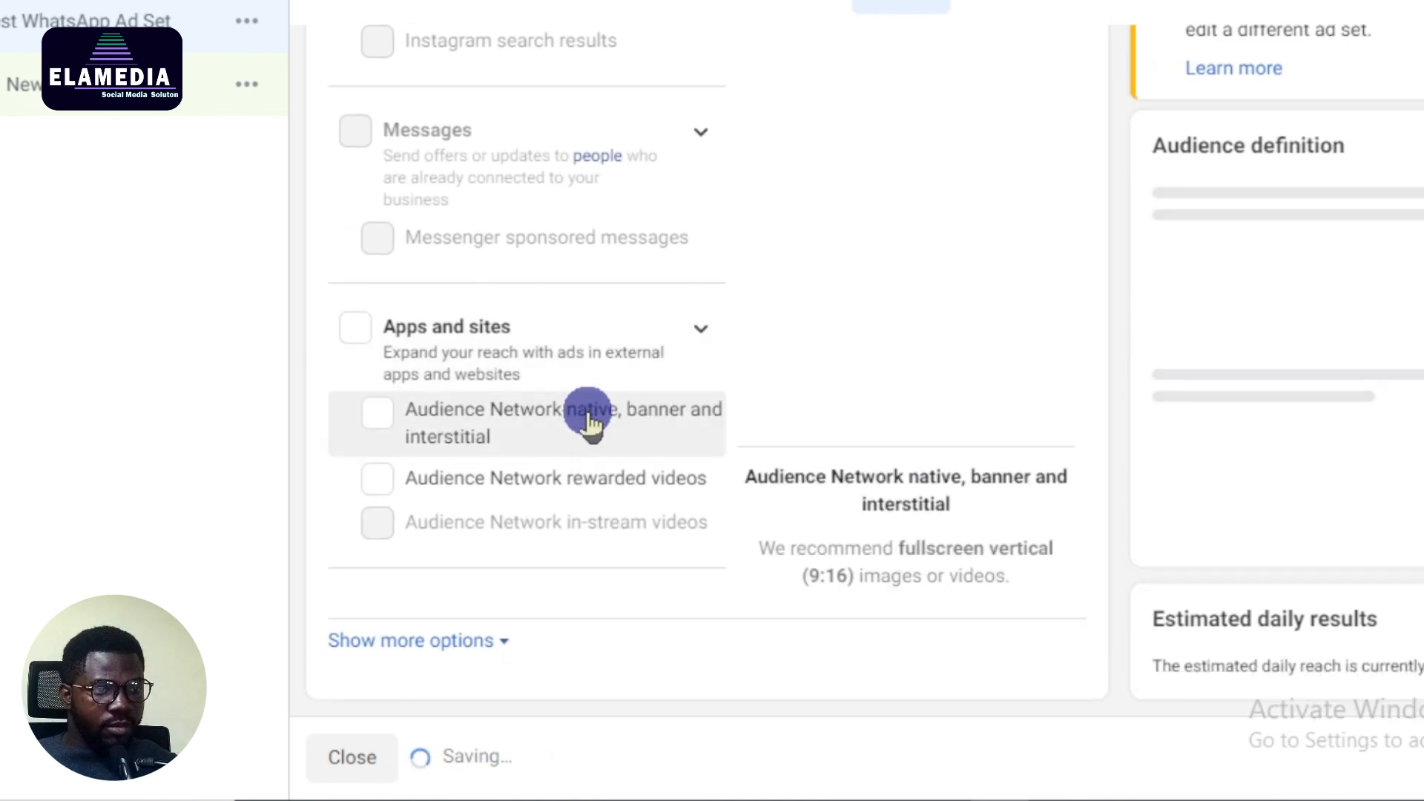
scroll(588, 418, up, 4)
scroll(587, 418, down, 4)
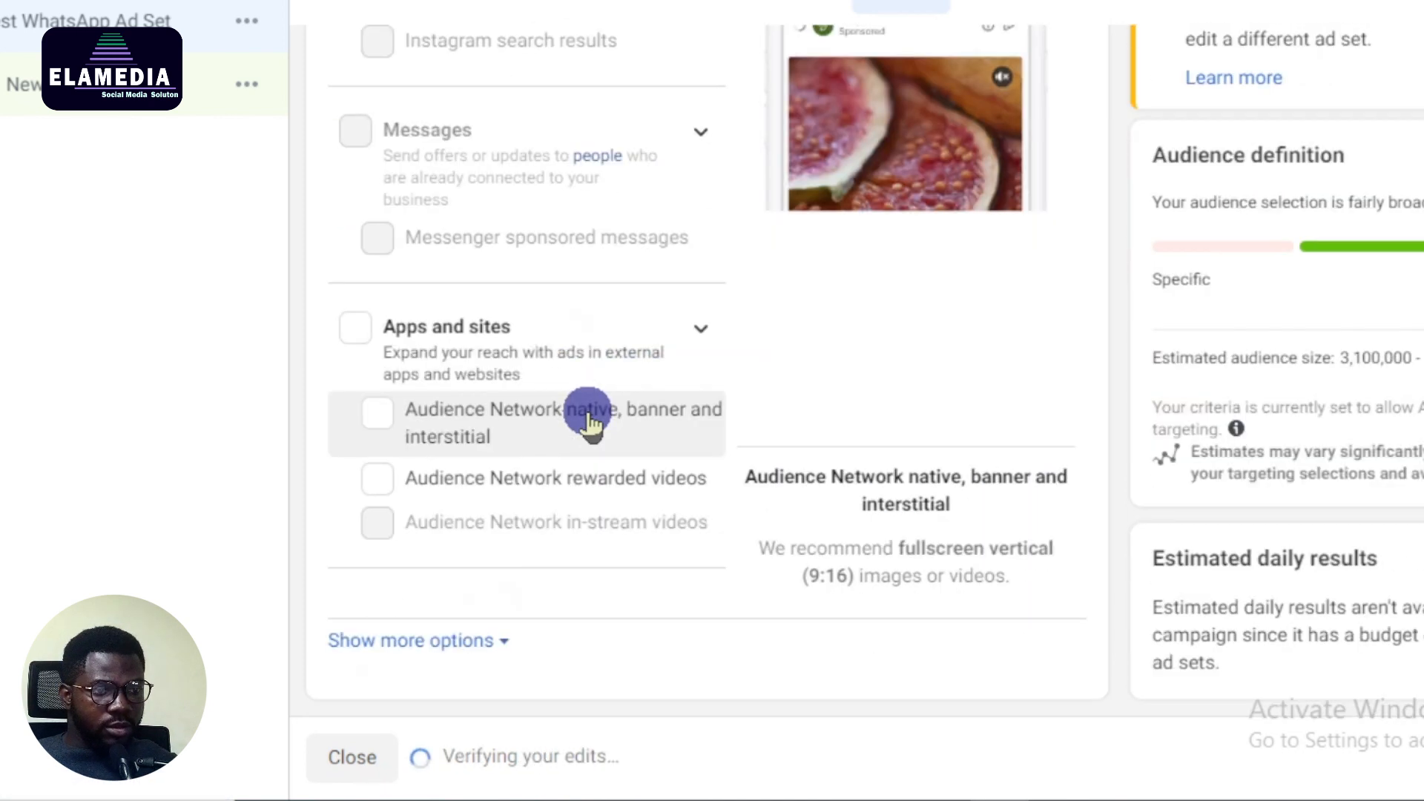
- Review the chosen placements and audience settings, and switch the ad set to the original audience options
scroll(591, 409, up, 12)
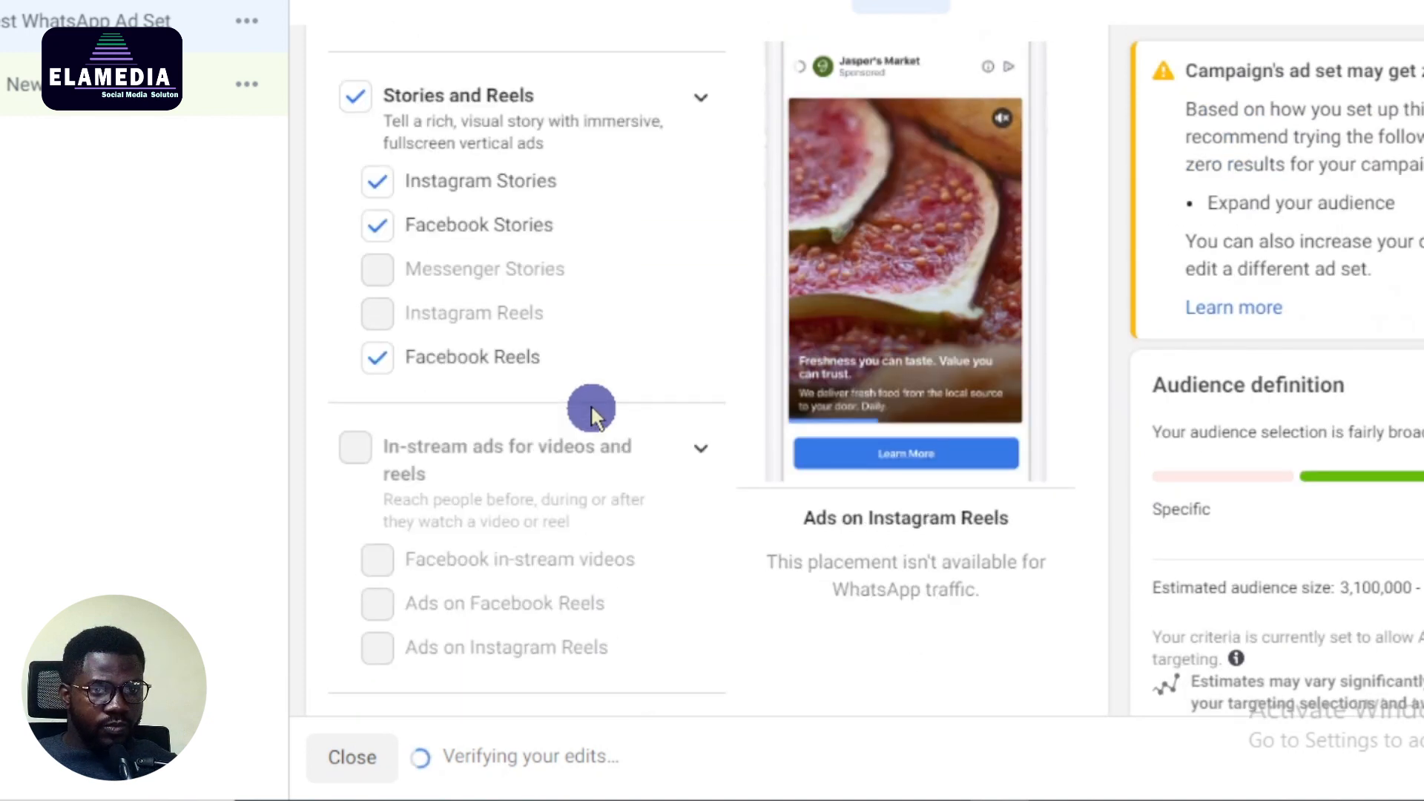
scroll(591, 408, up, 4)
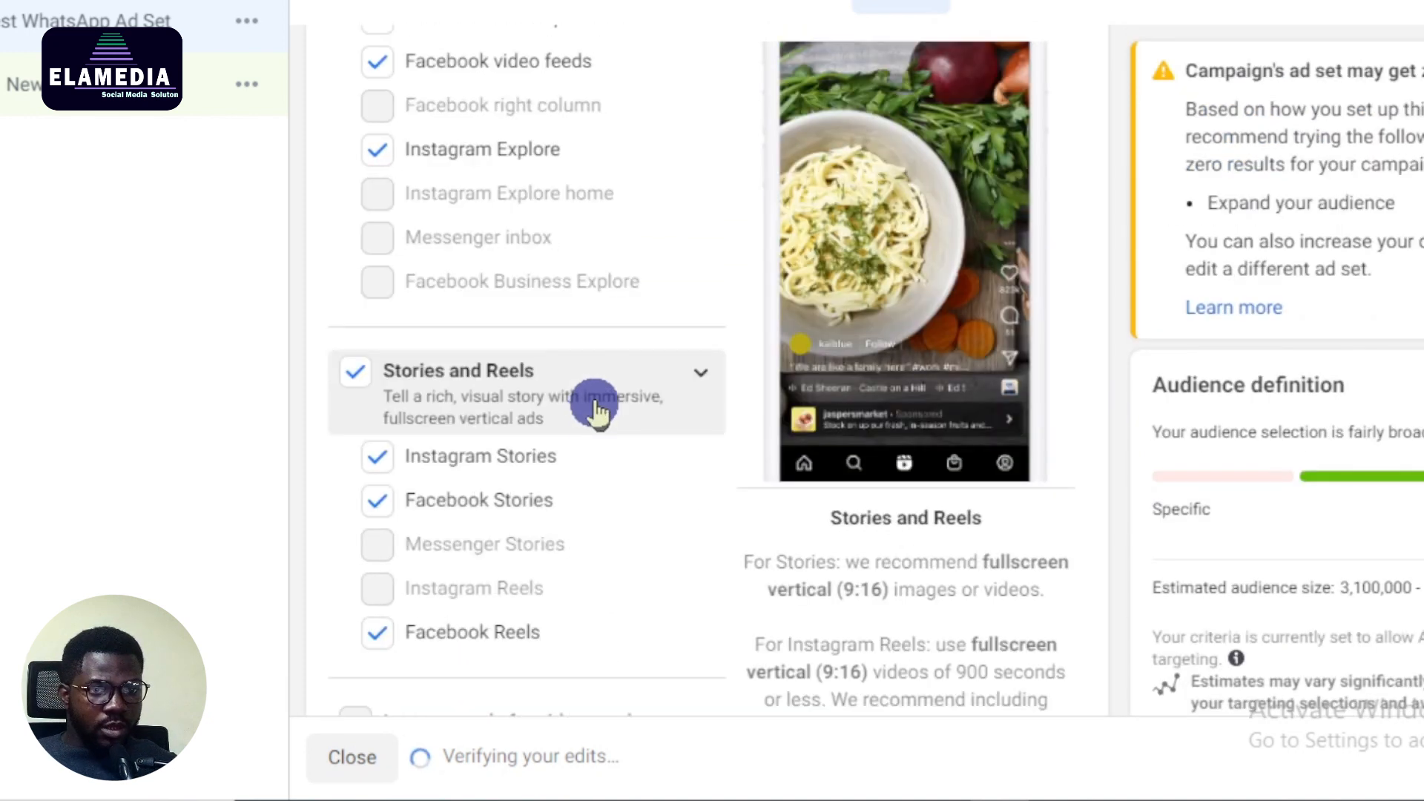
scroll(499, 393, up, 12)
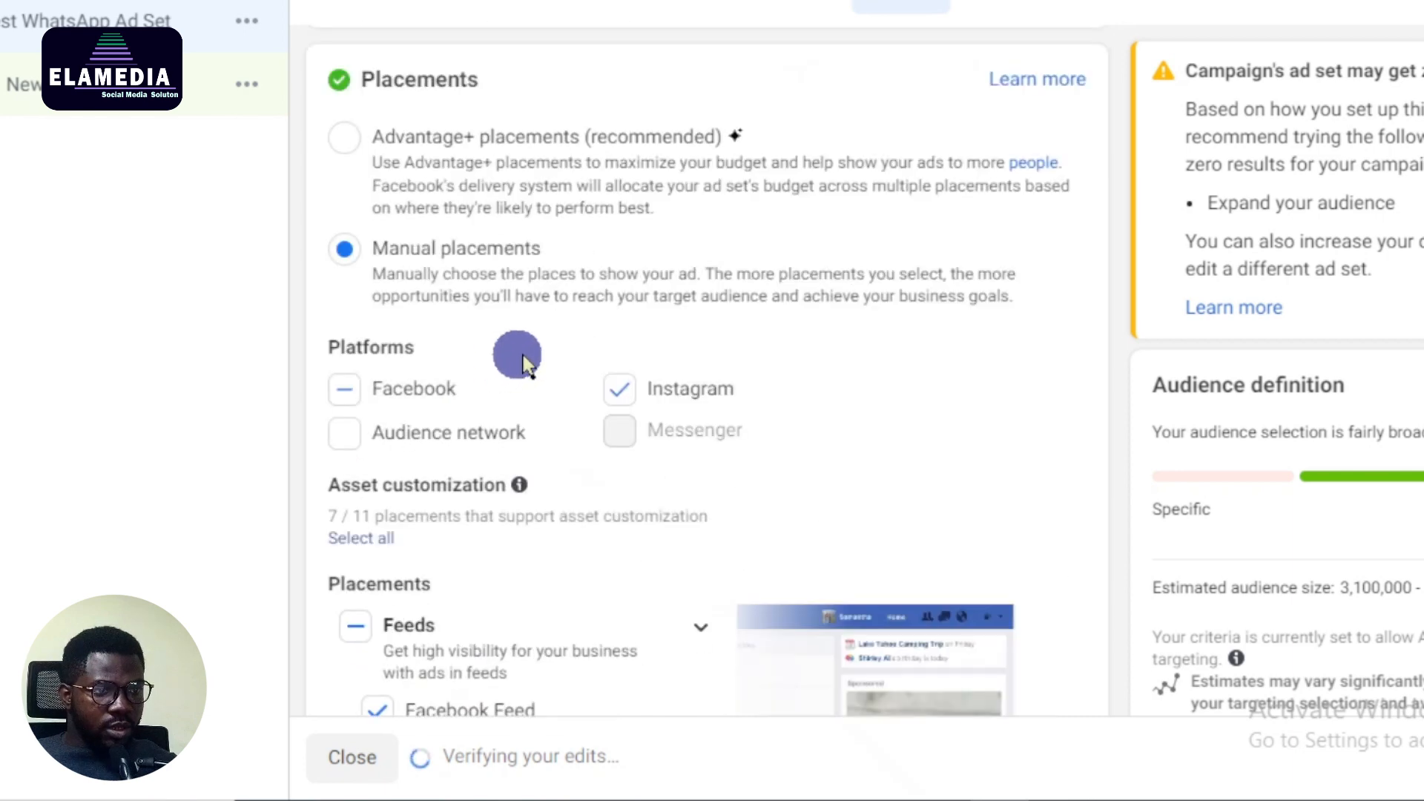
scroll(562, 349, up, 15)
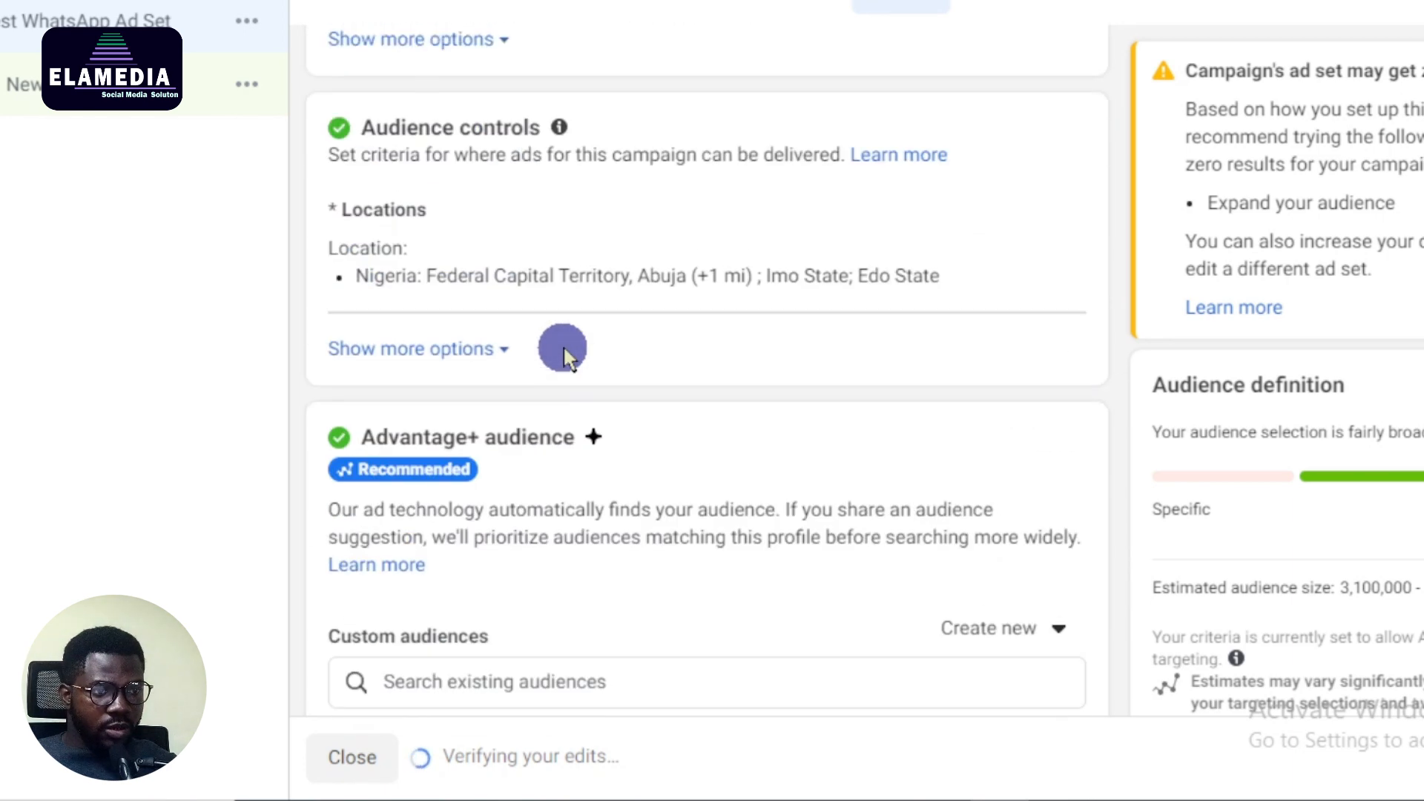
scroll(563, 348, down, 4)
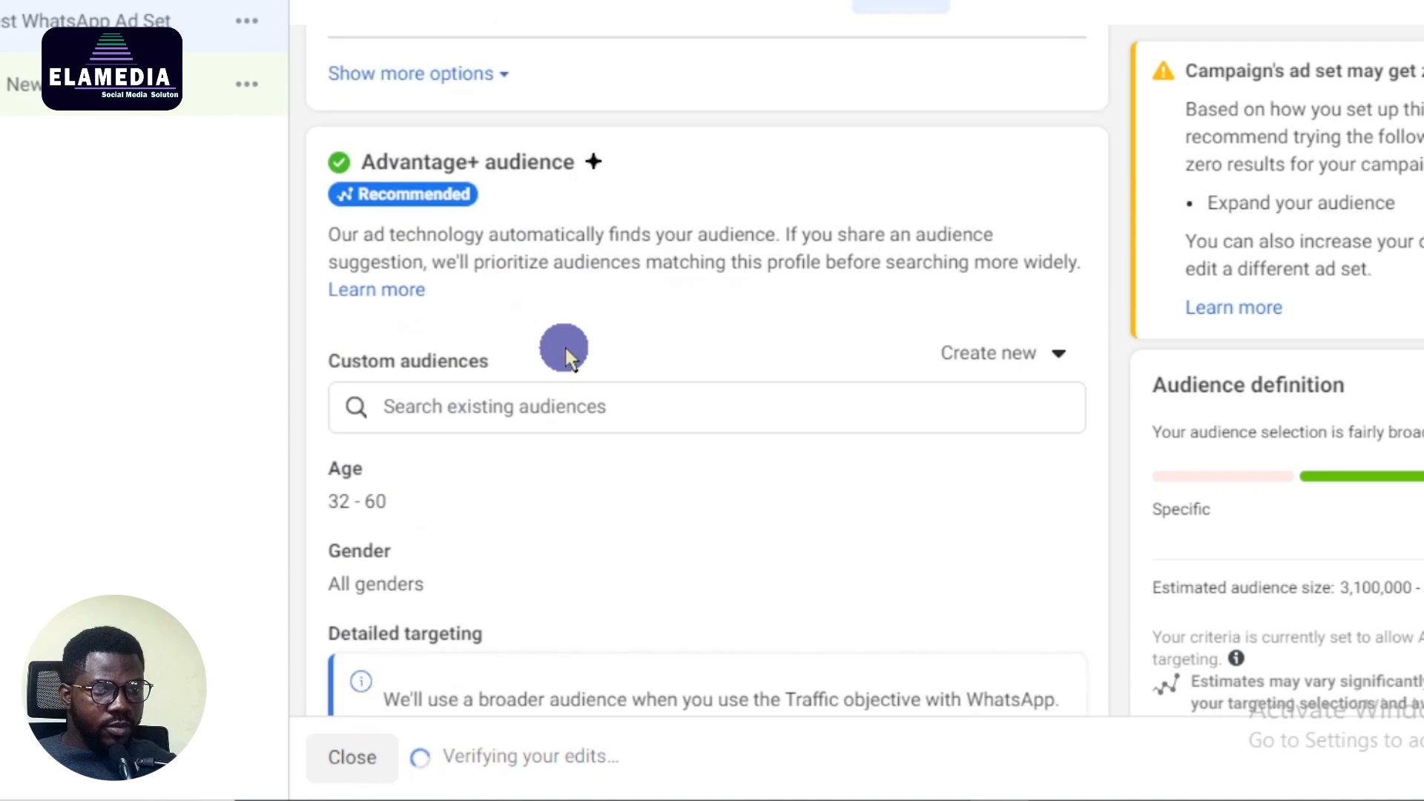
scroll(586, 363, down, 6)
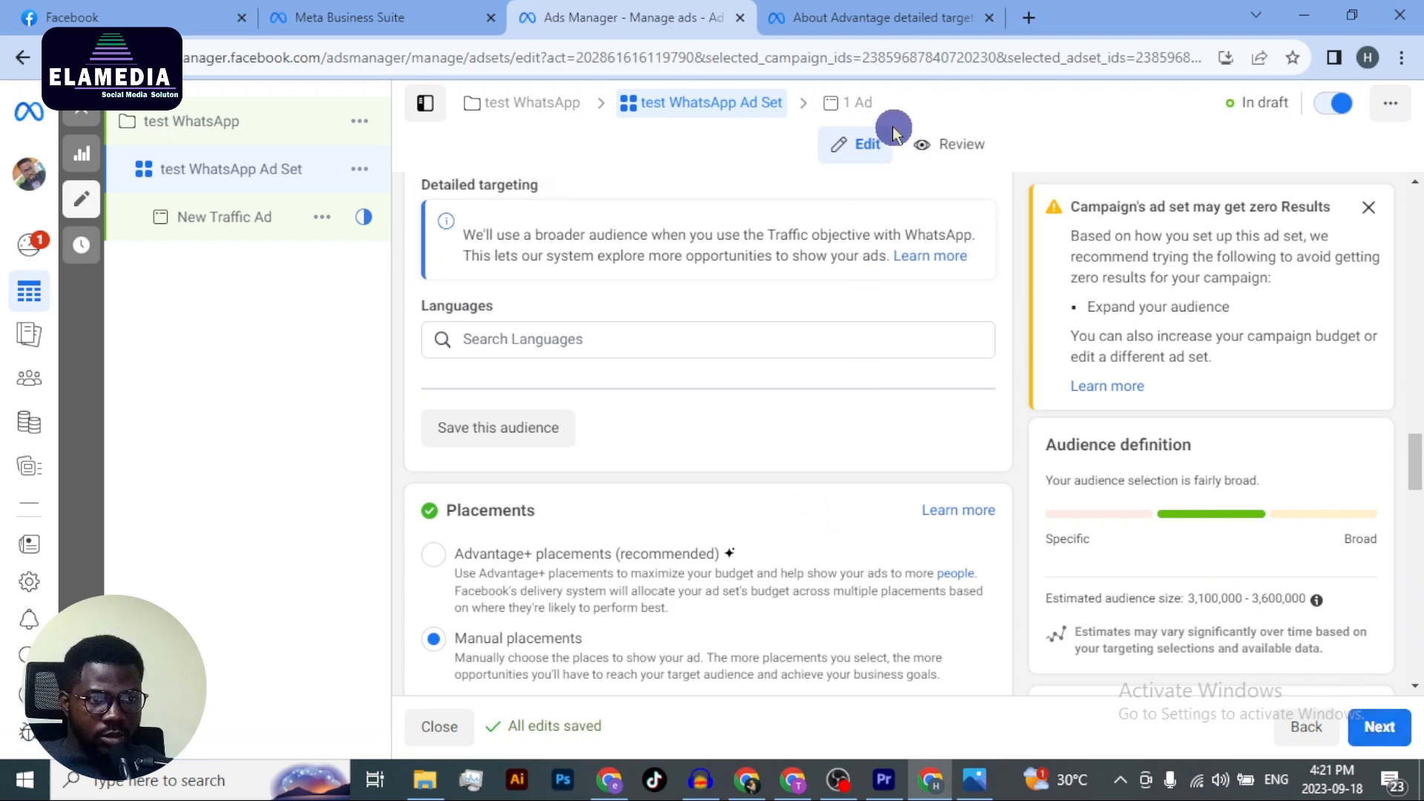
- Open the campaign's ad, rename it "test WhatsApp Ad" and dismiss the carousel ad recommendation
click(870, 110)
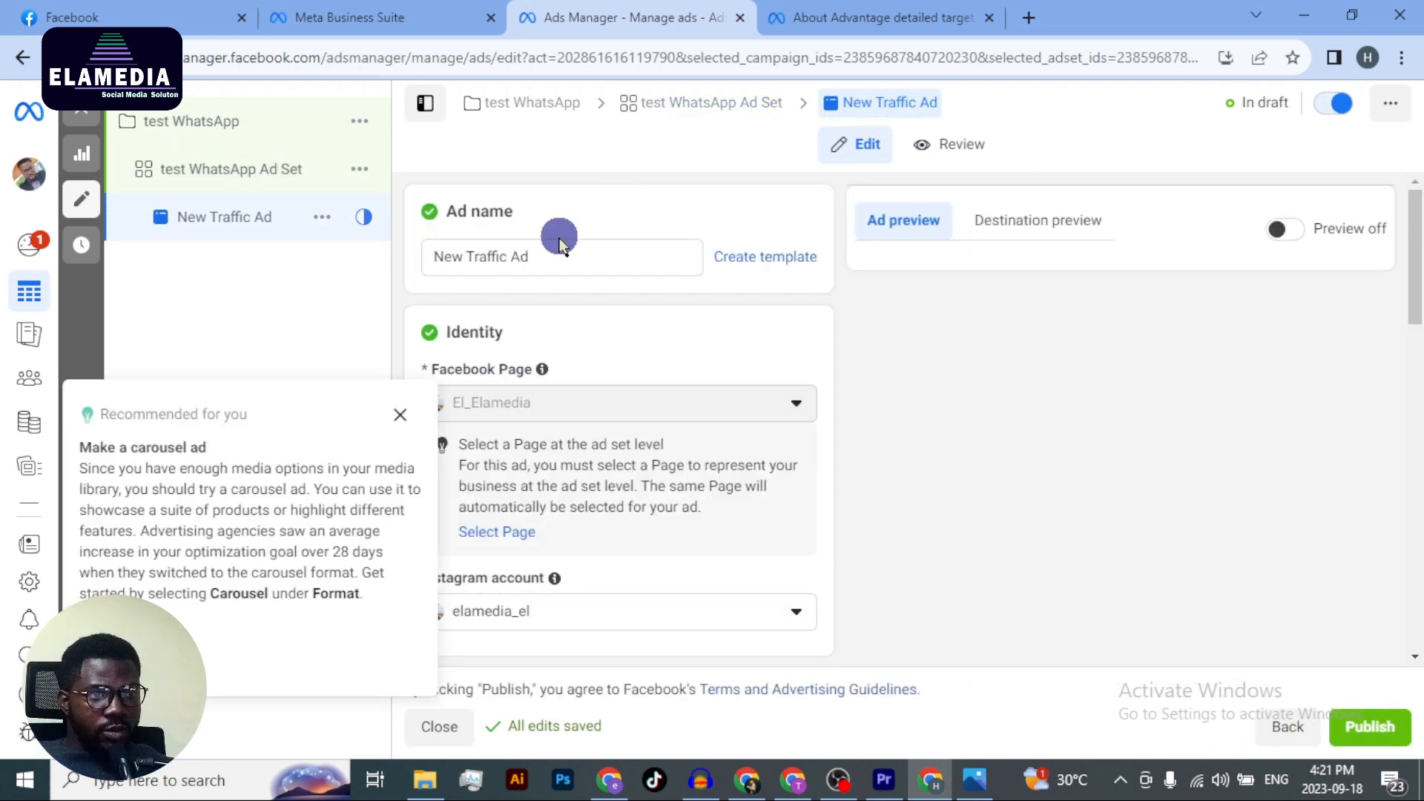
click(503, 256)
drag(463, 256, 420, 267)
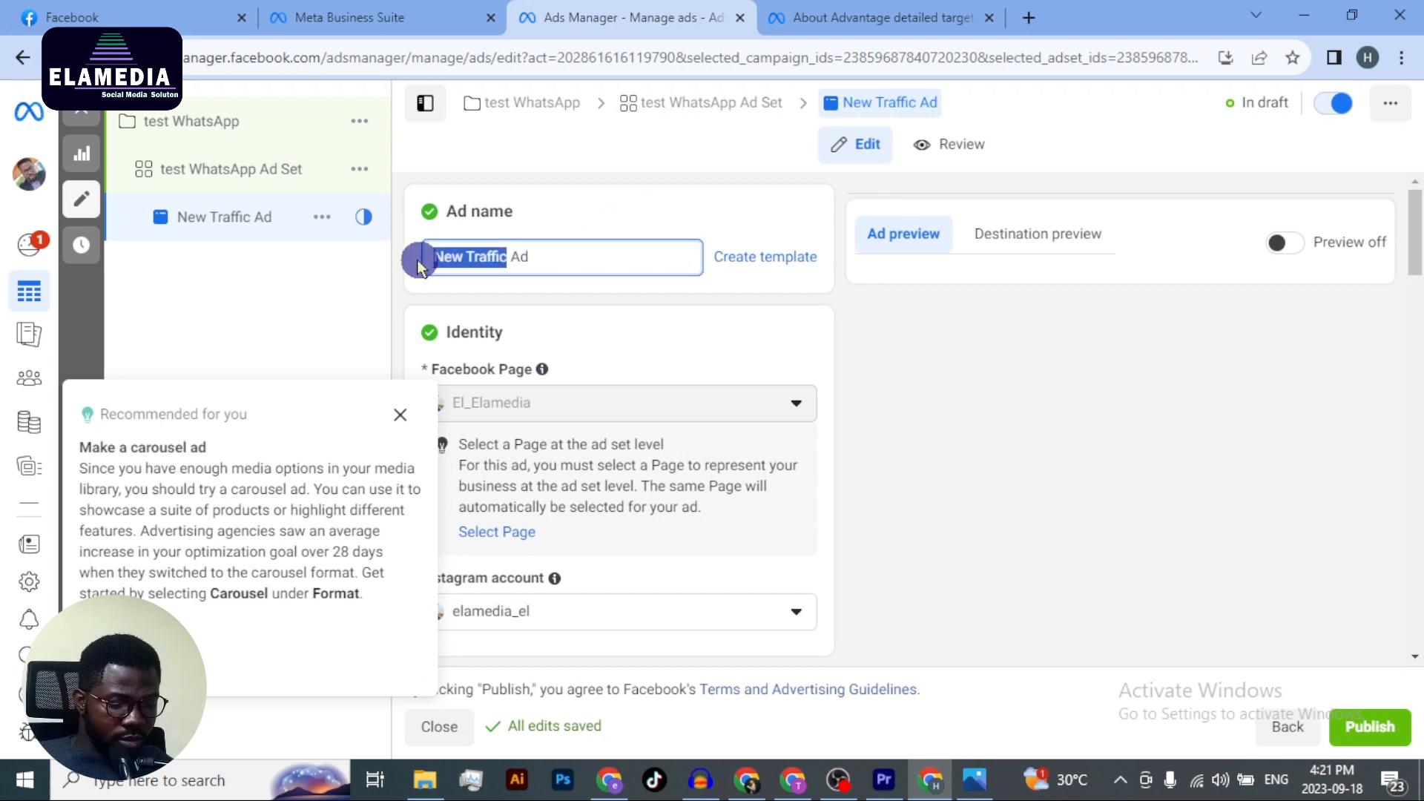
text(test)
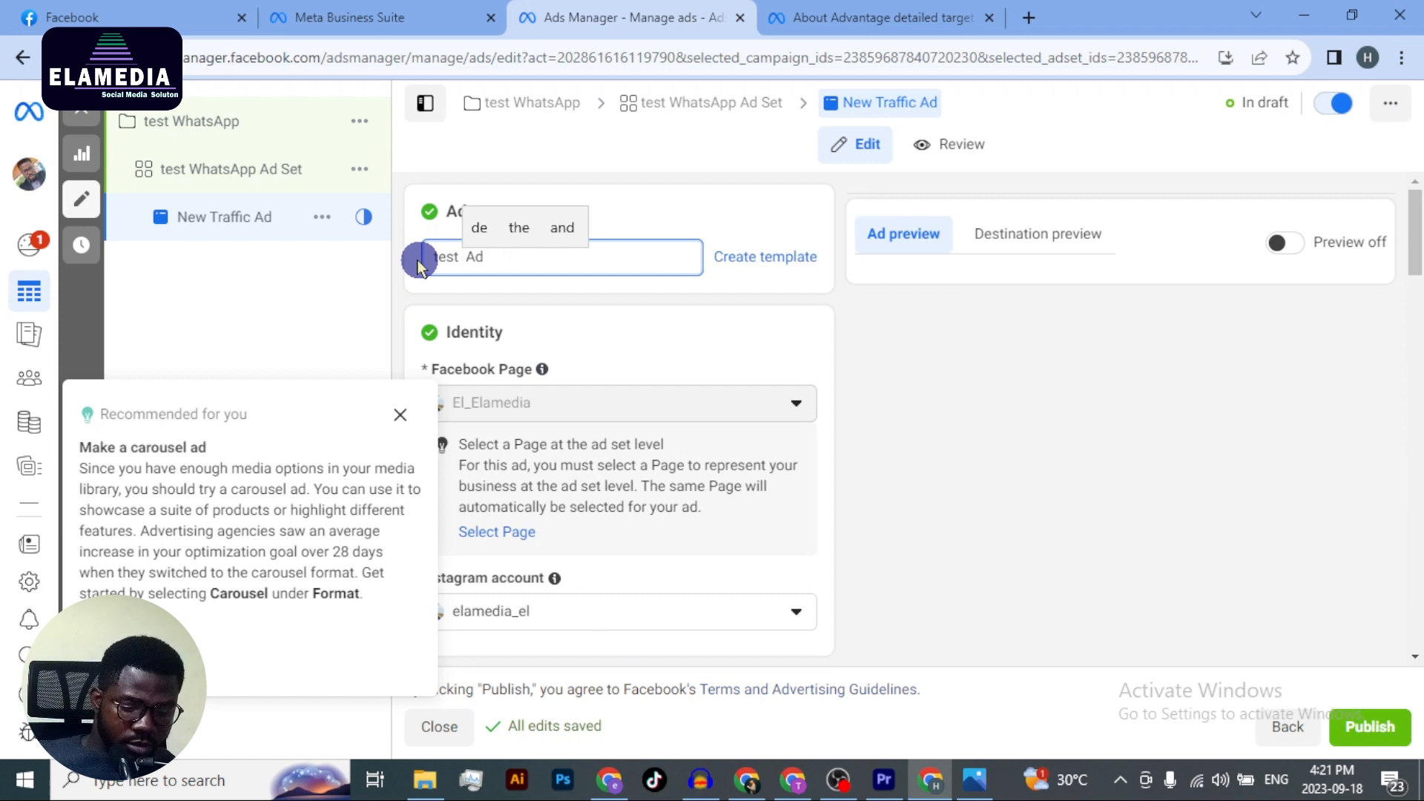
text( Whatsapp)
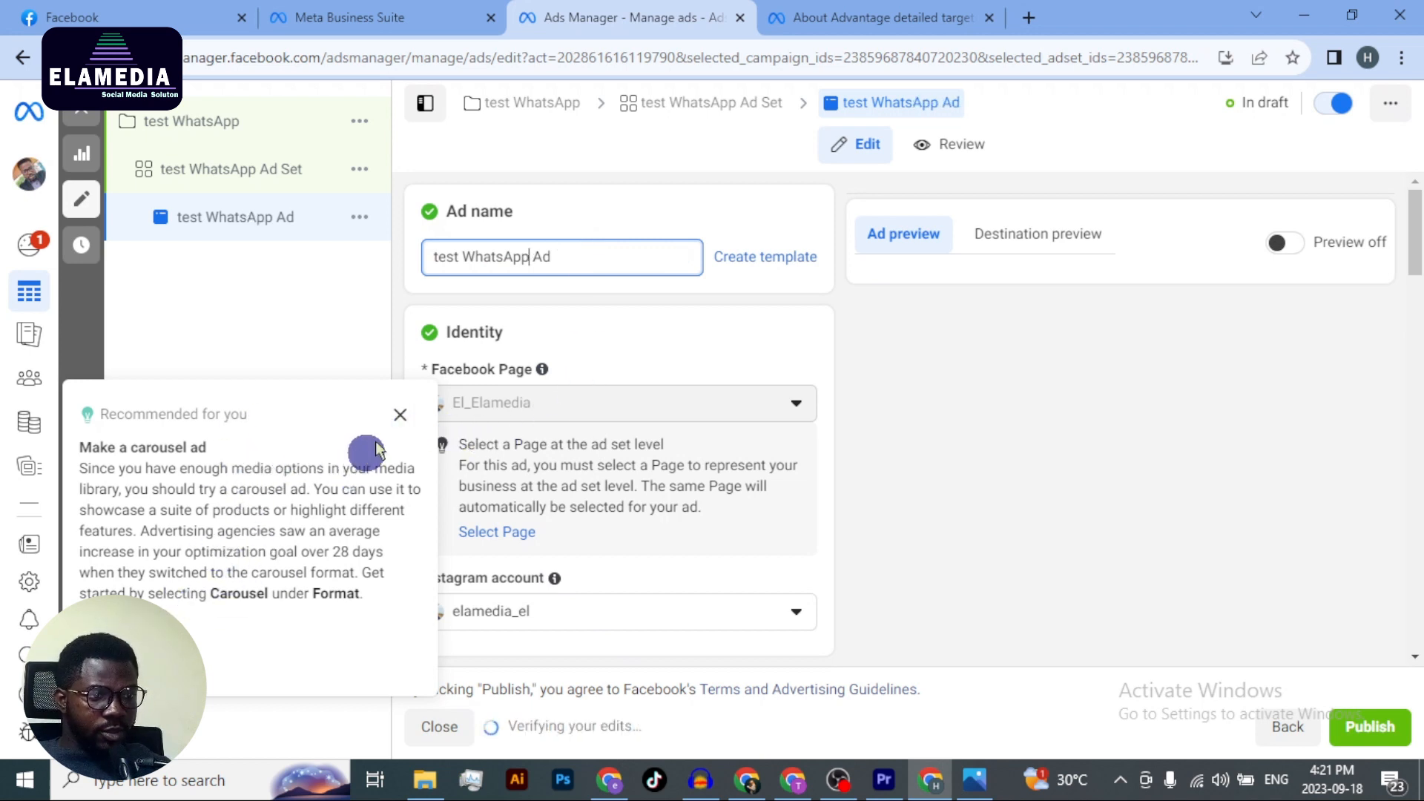
click(401, 413)
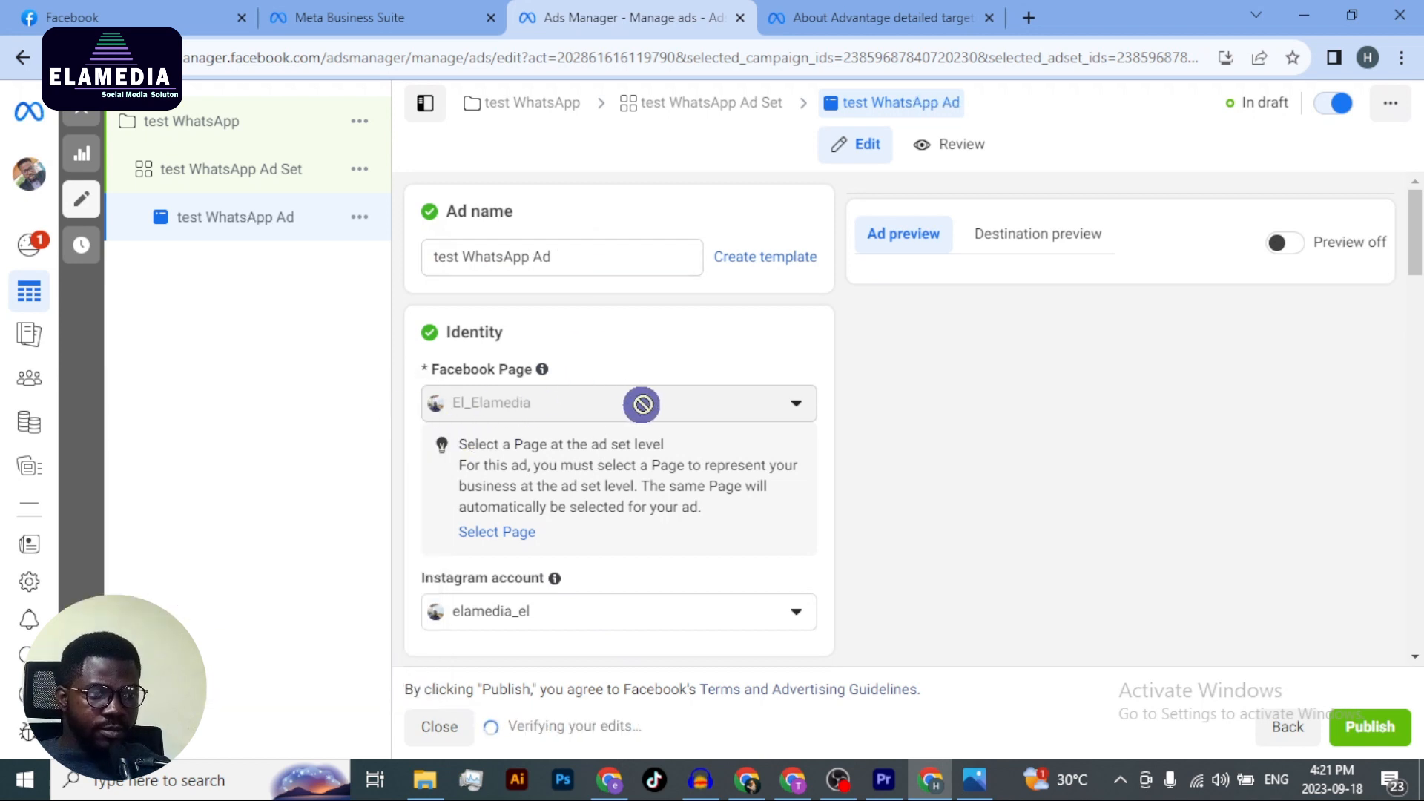
- Review the ad's Facebook Page, Instagram account, creative source and format settings
scroll(719, 408, down, 3)
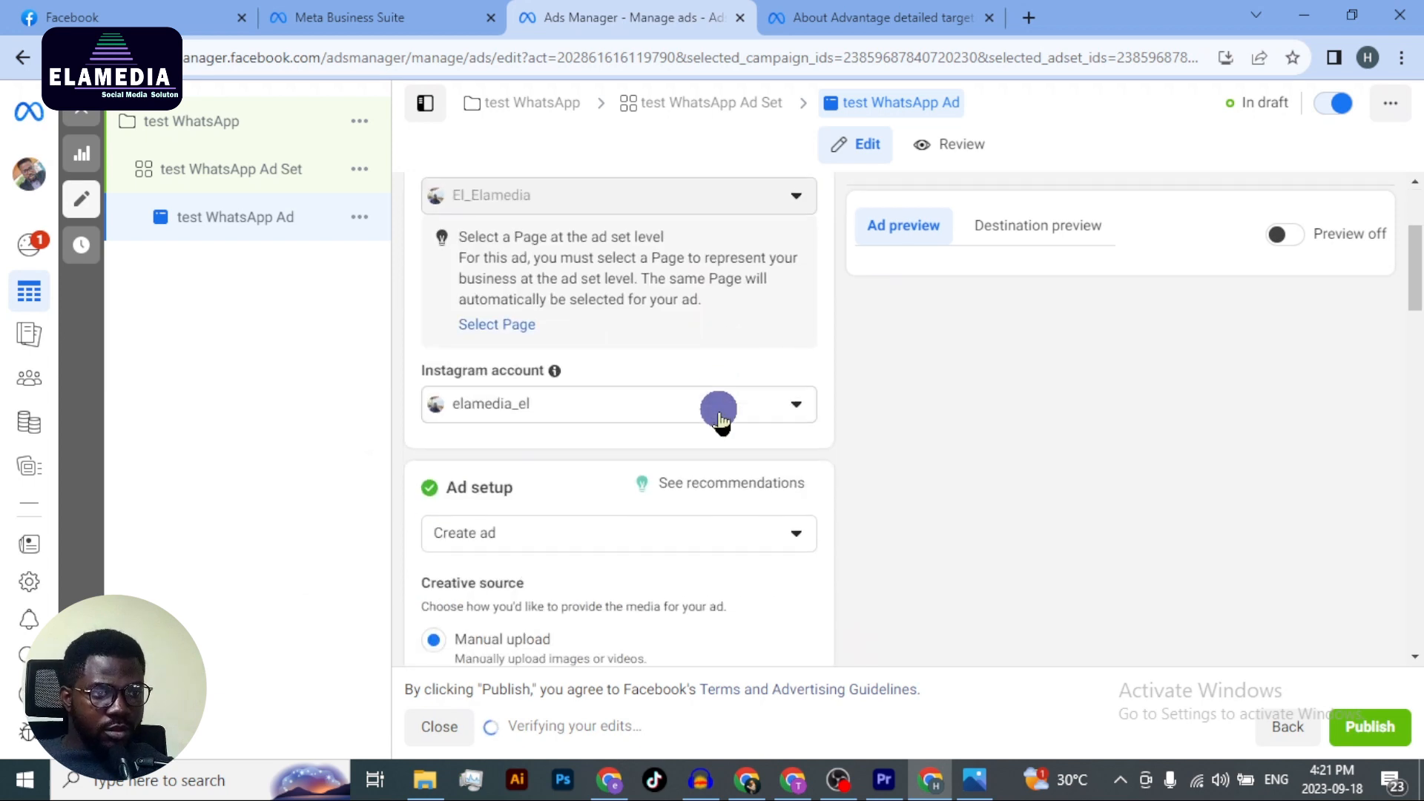
scroll(719, 412, up, 3)
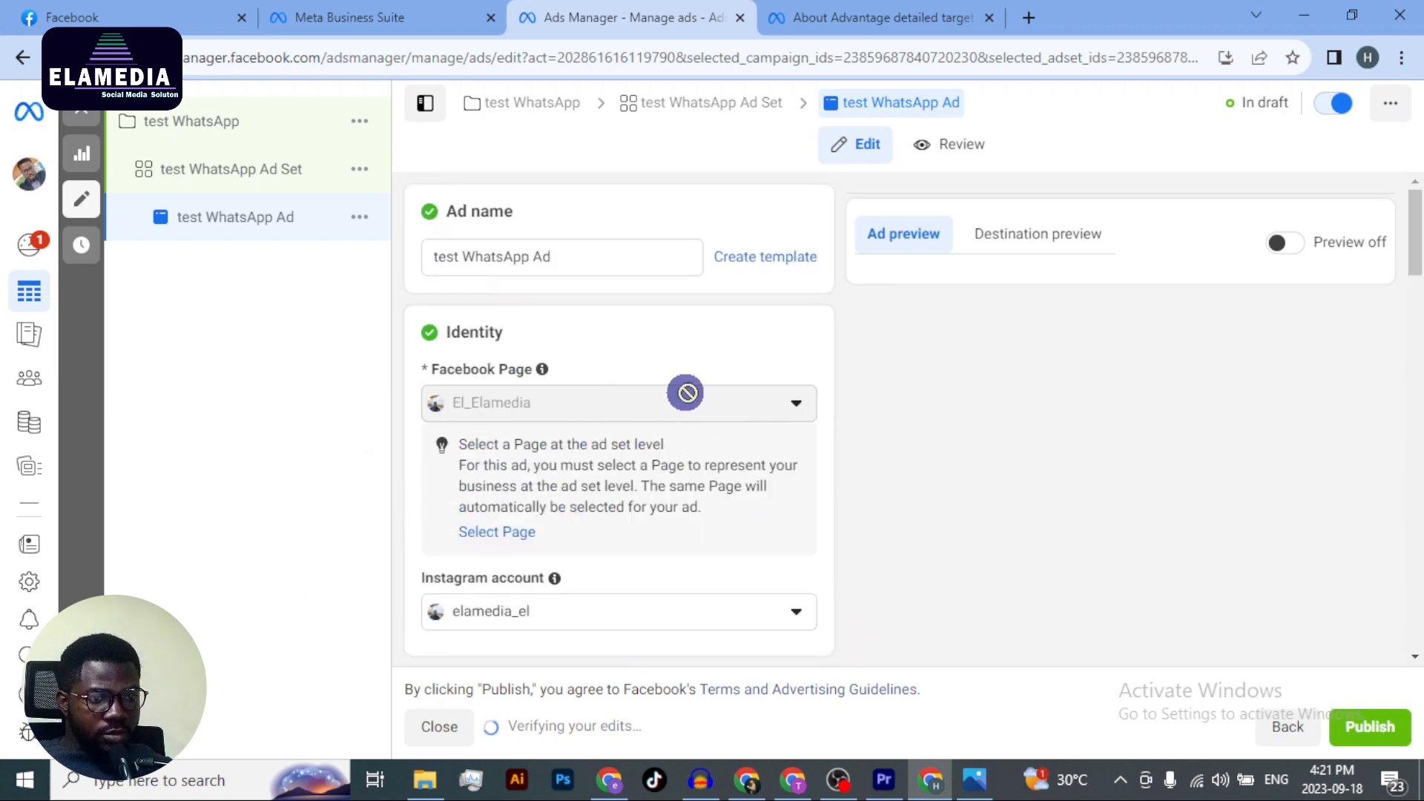
scroll(653, 479, down, 3)
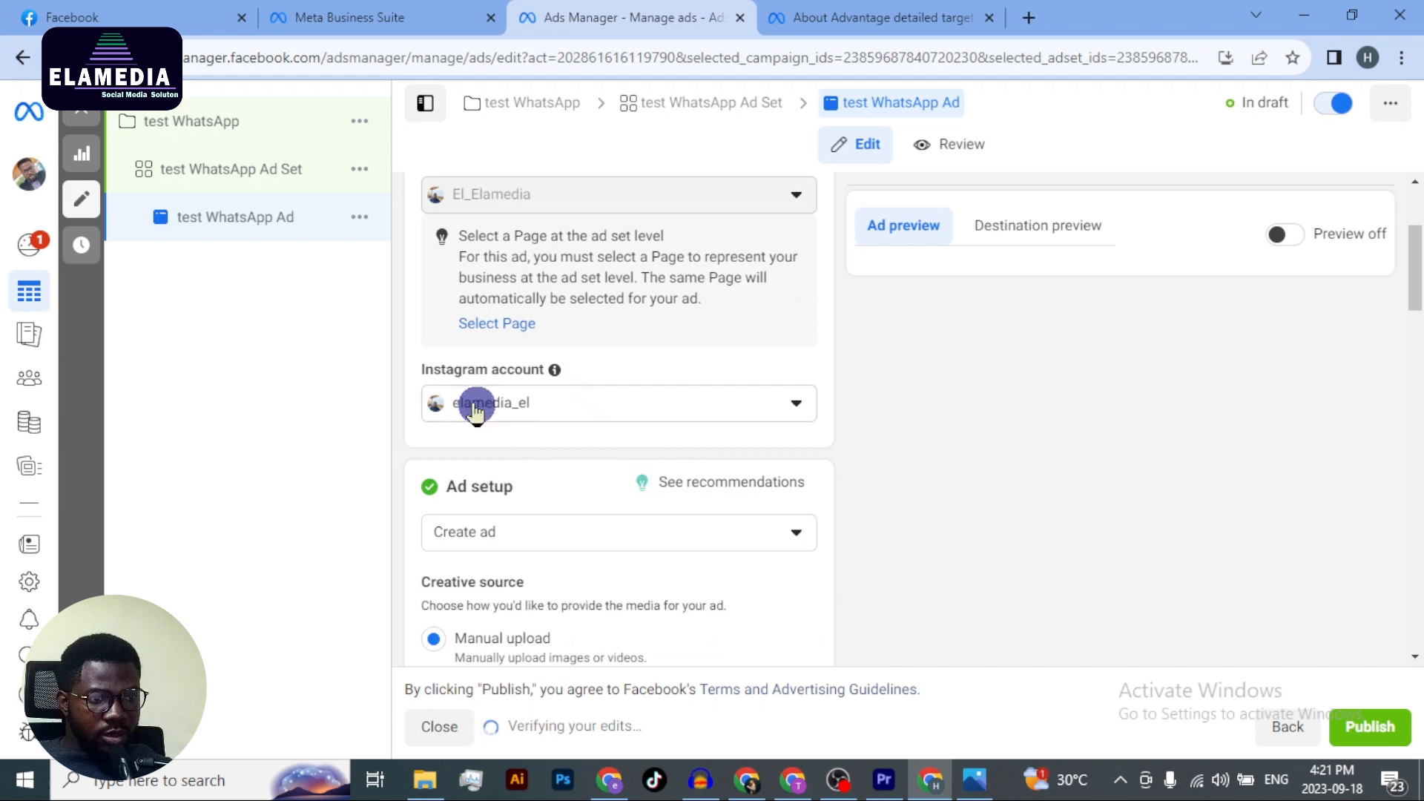
scroll(737, 421, down, 3)
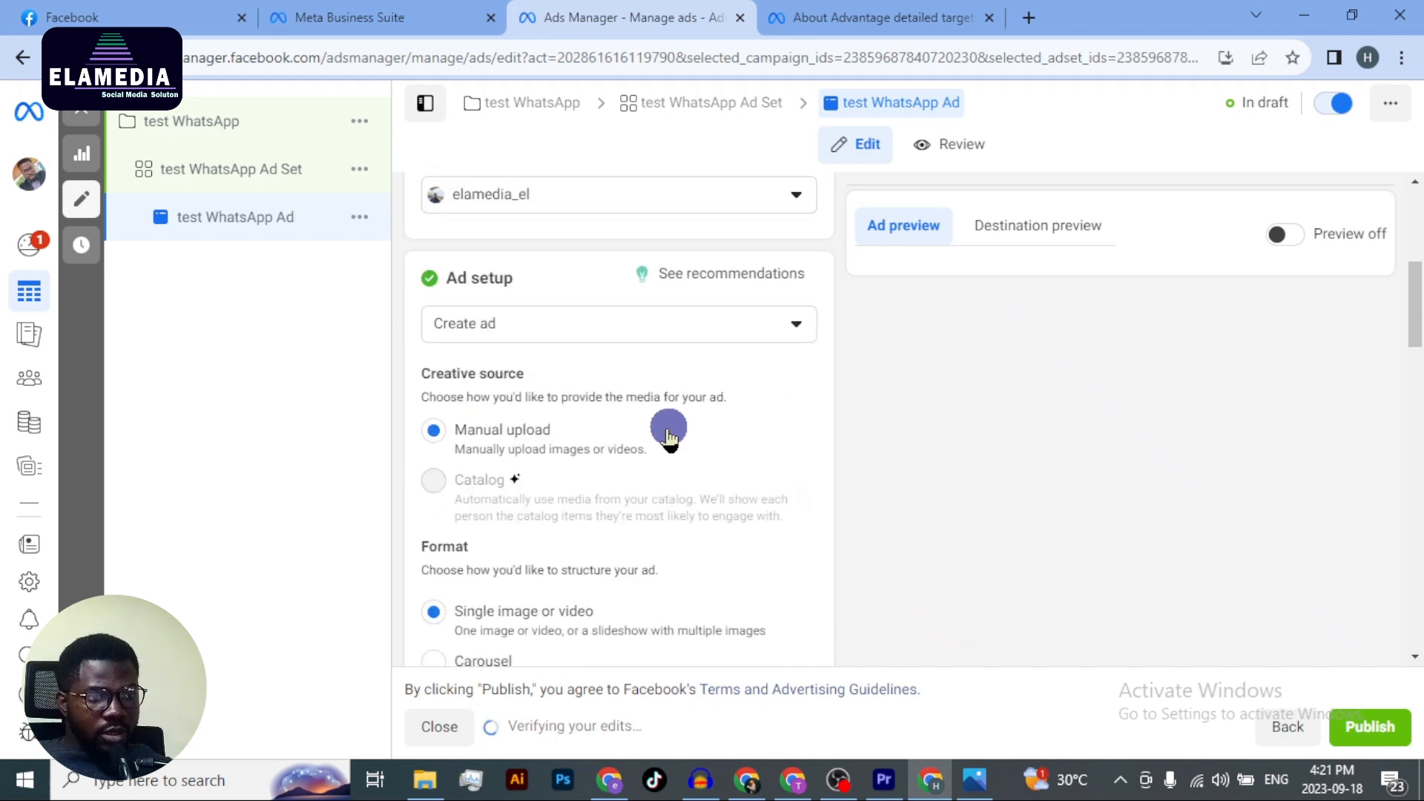
scroll(667, 430, down, 8)
scroll(656, 428, down, 3)
scroll(656, 427, up, 12)
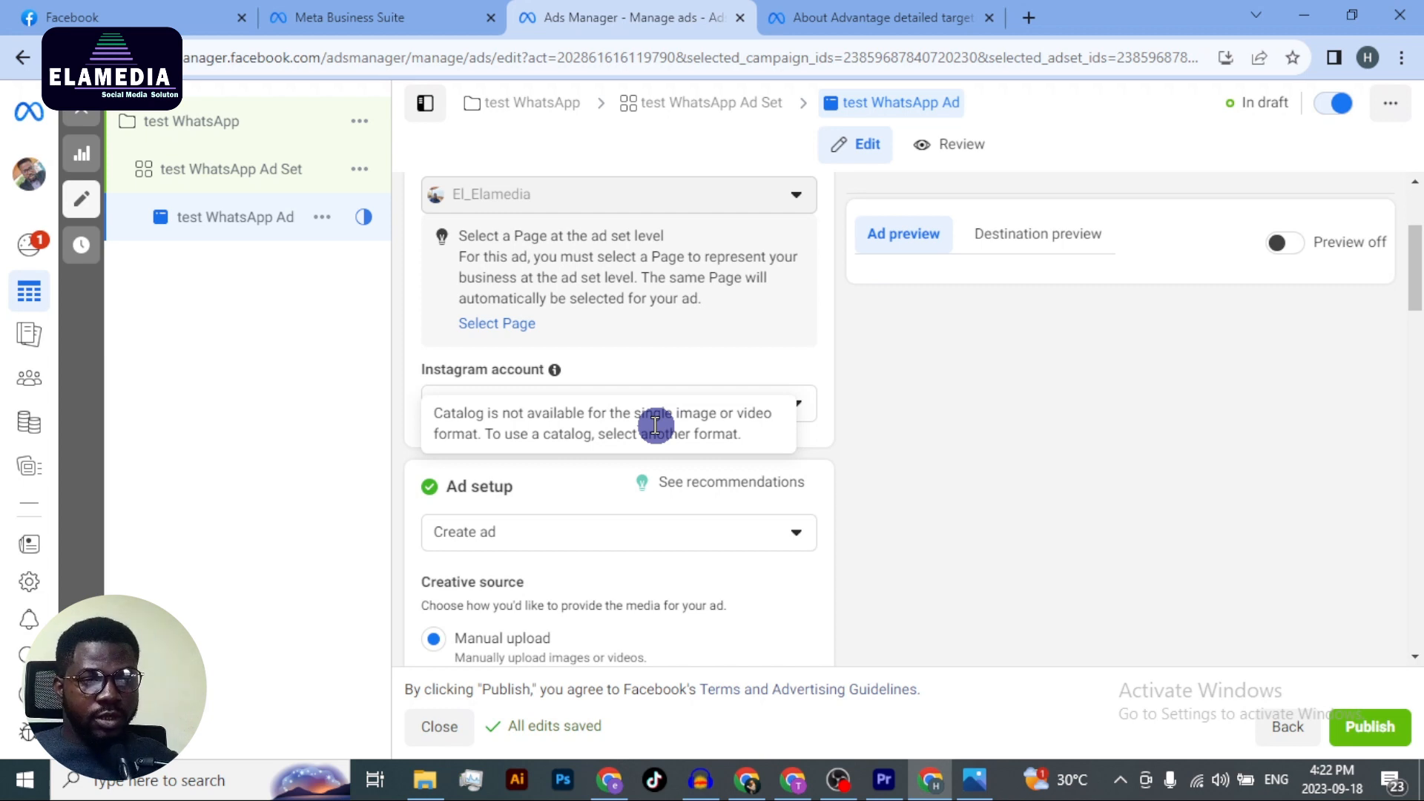
- Change the ad setup from creating a new ad to using an existing post
click(603, 547)
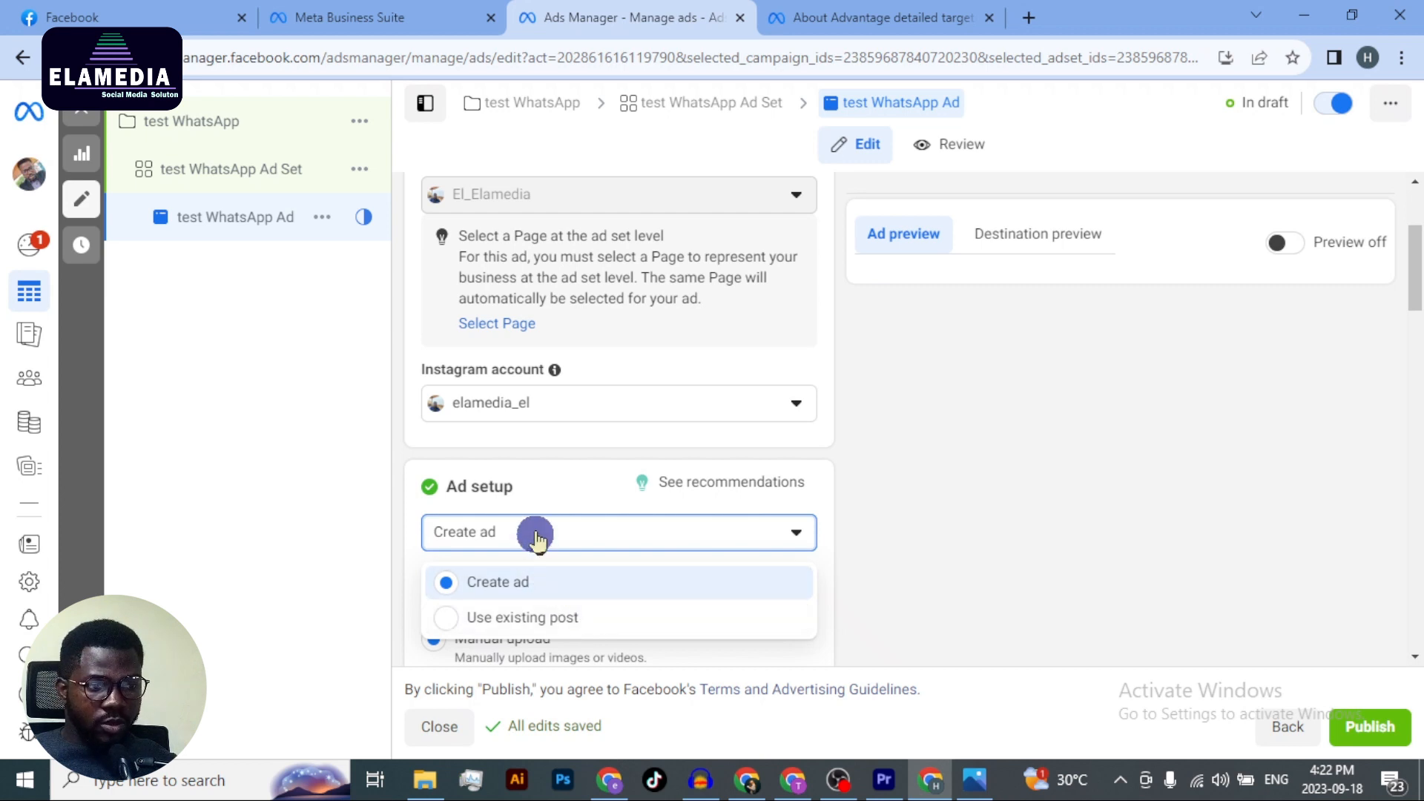
click(536, 619)
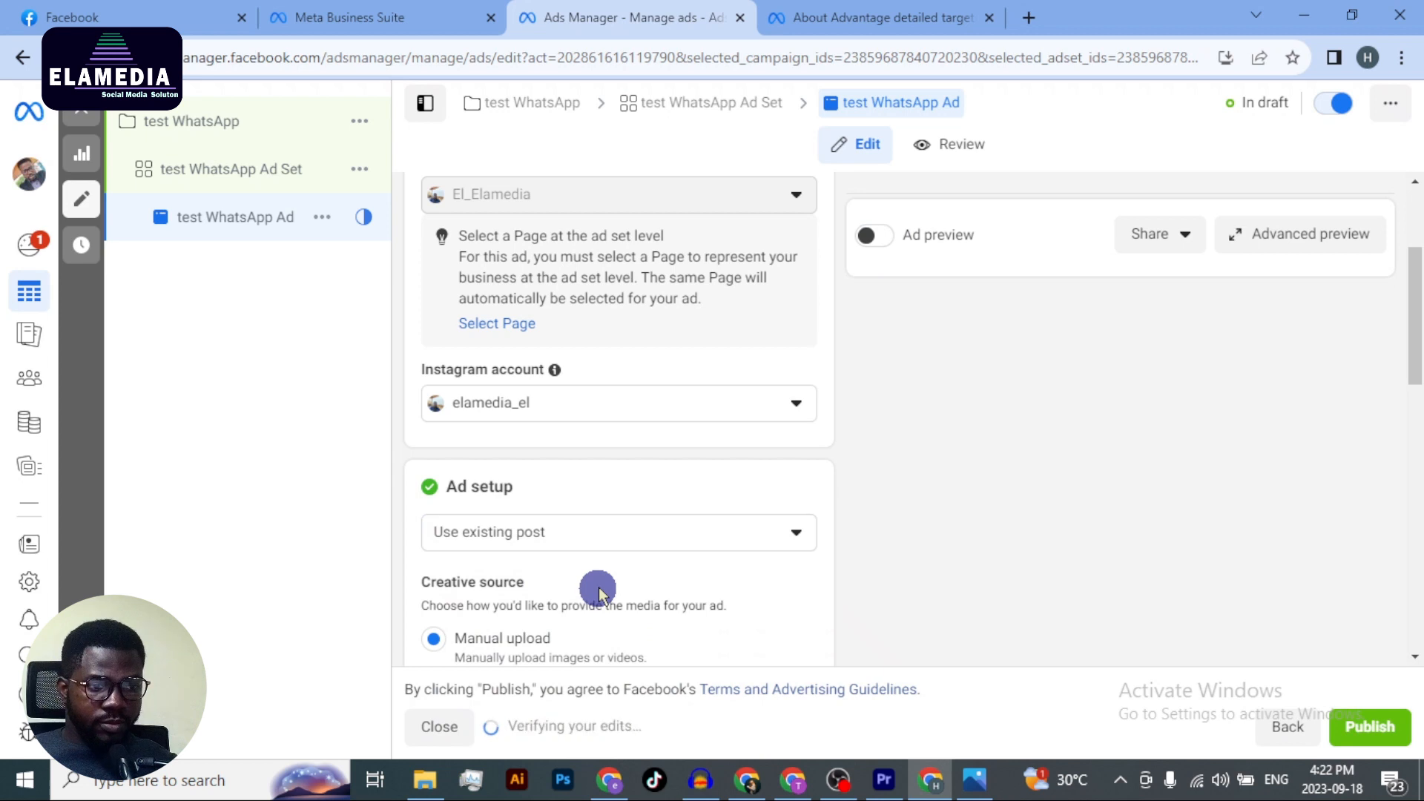
scroll(598, 590, down, 3)
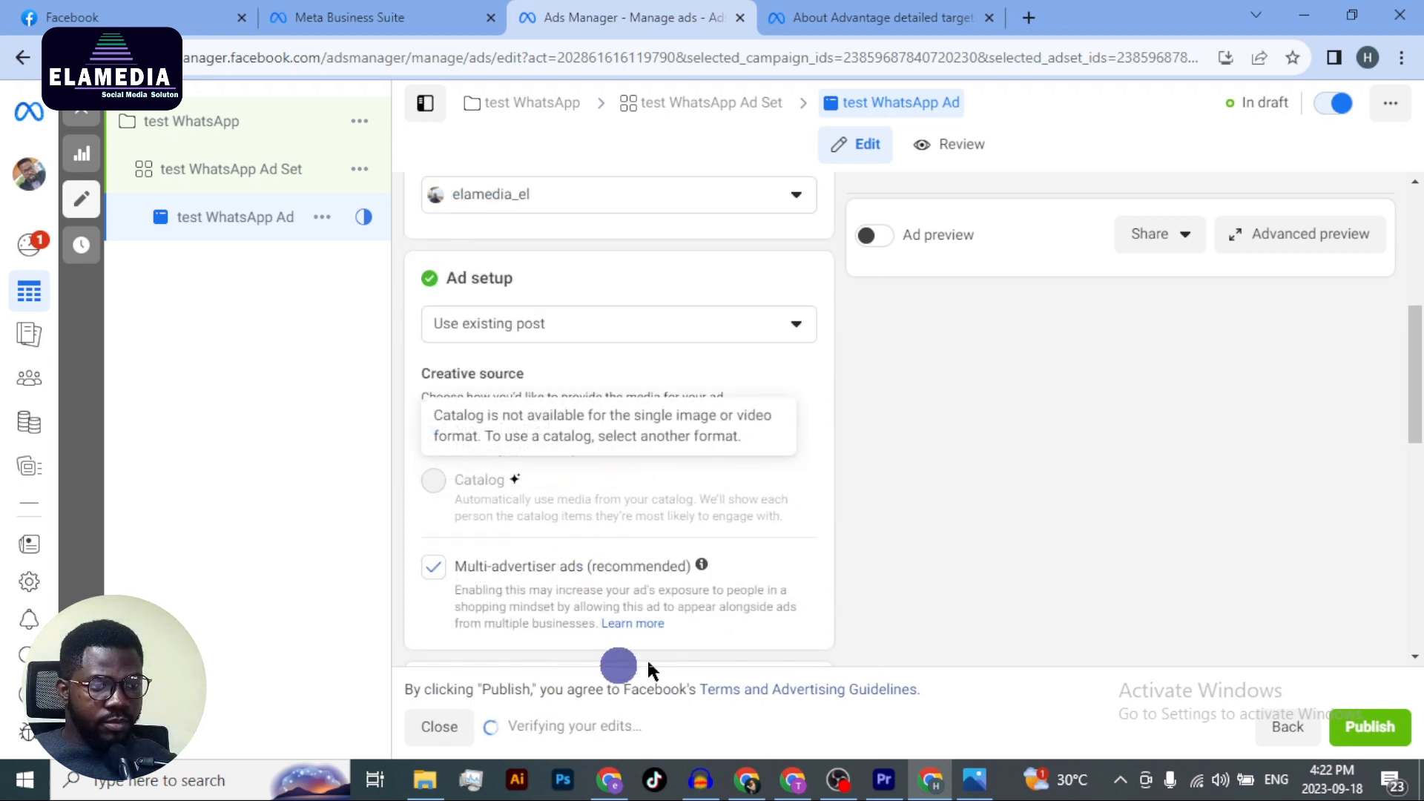
- Open the selection of existing posts for the ad creative's media and browse the Facebook posts
scroll(661, 524, down, 3)
scroll(664, 524, down, 3)
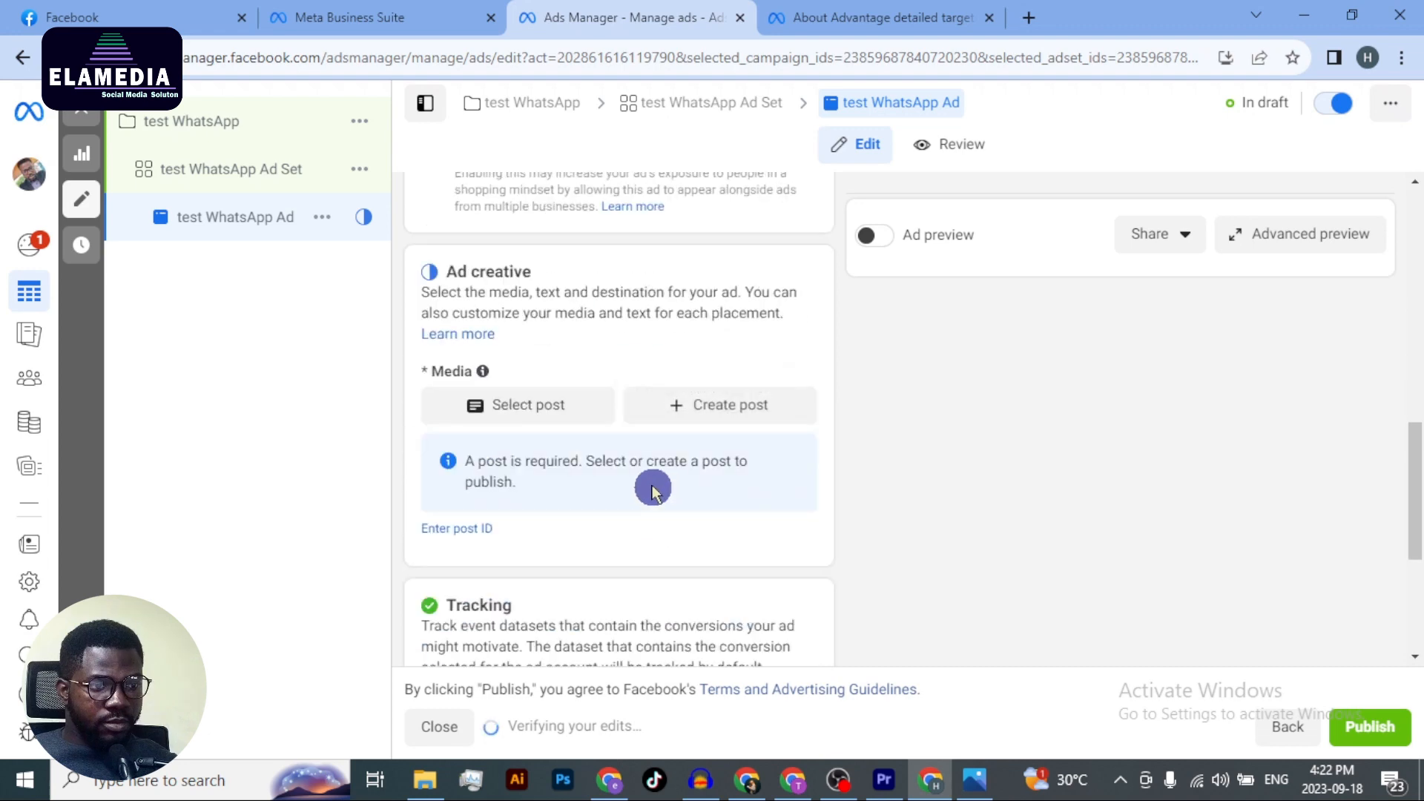
scroll(652, 487, up, 9)
scroll(572, 500, down, 3)
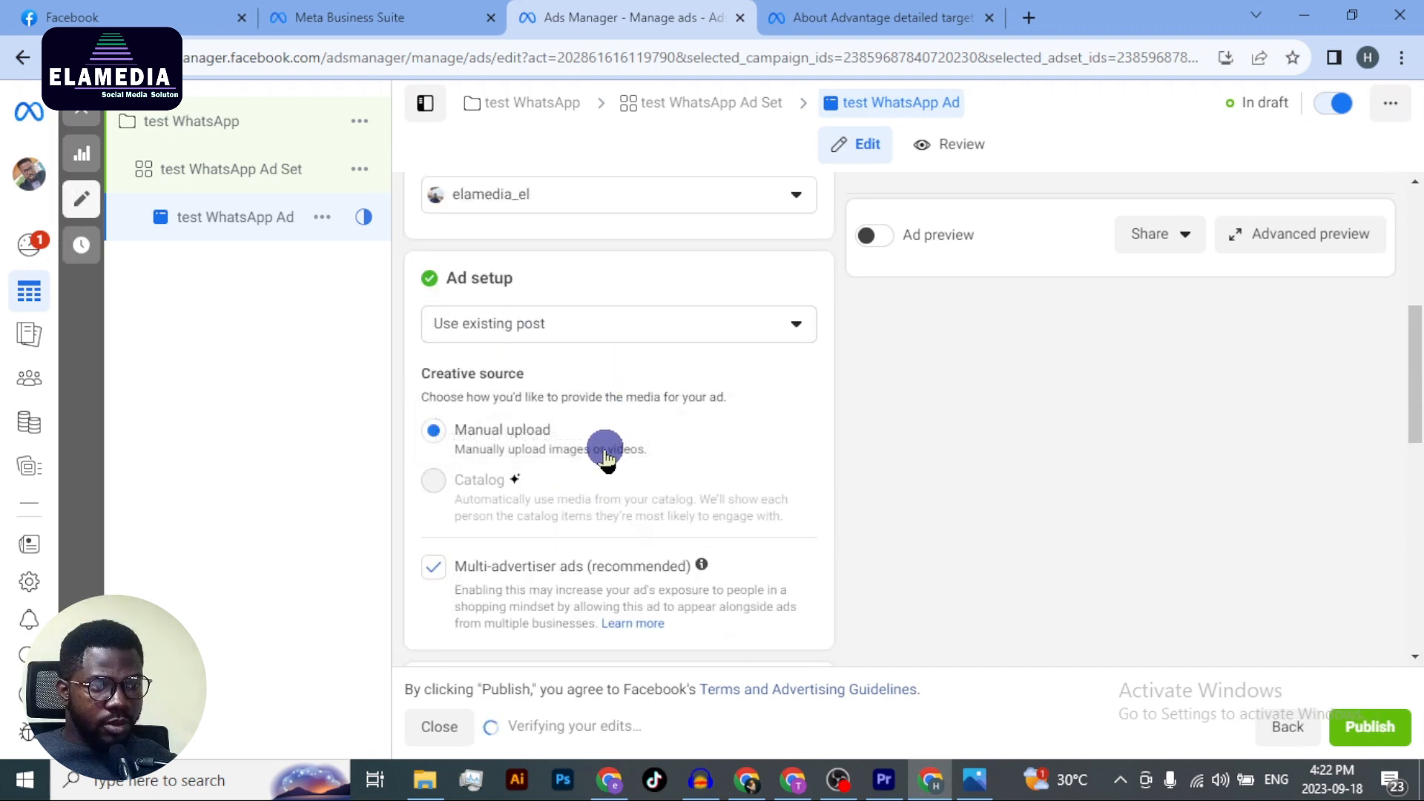
scroll(602, 462, down, 5)
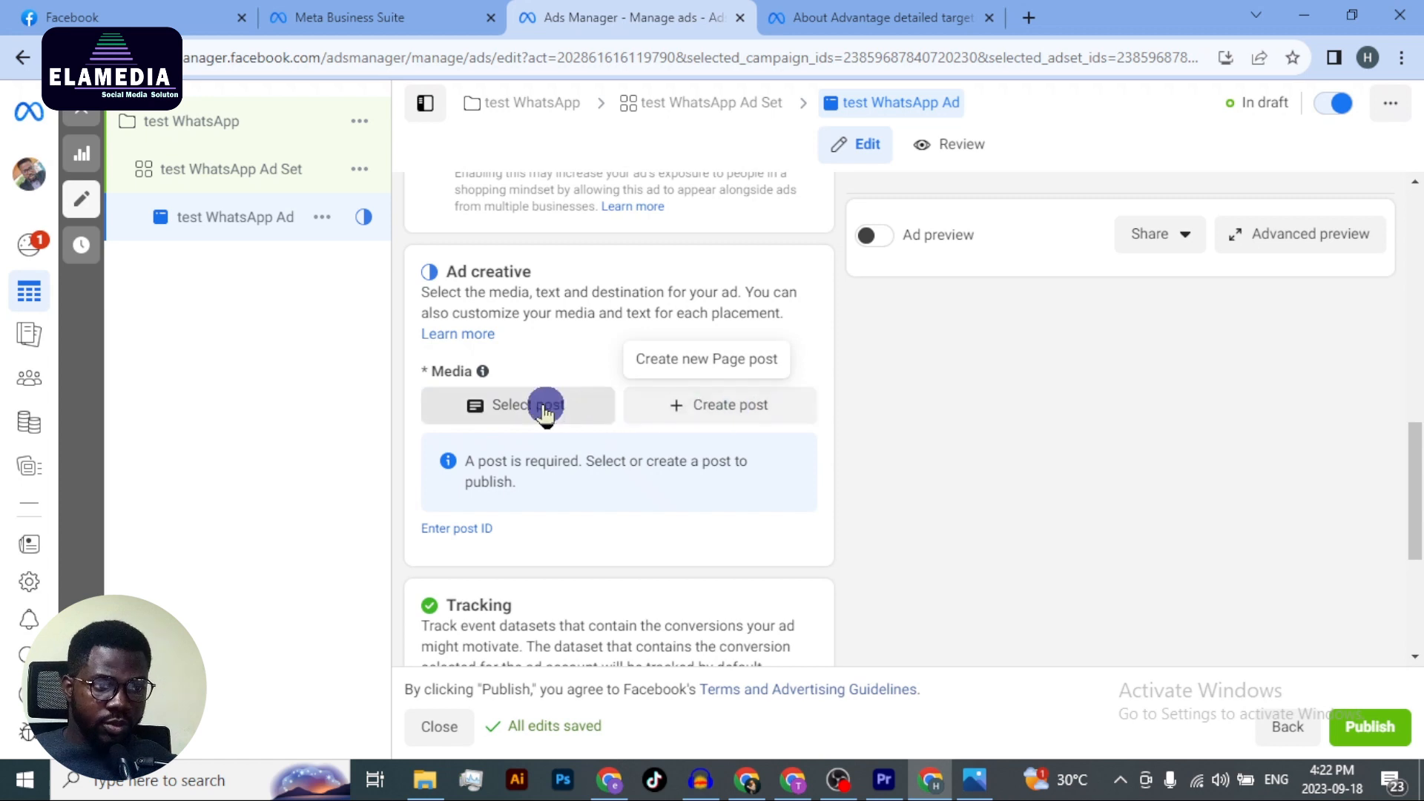
click(526, 419)
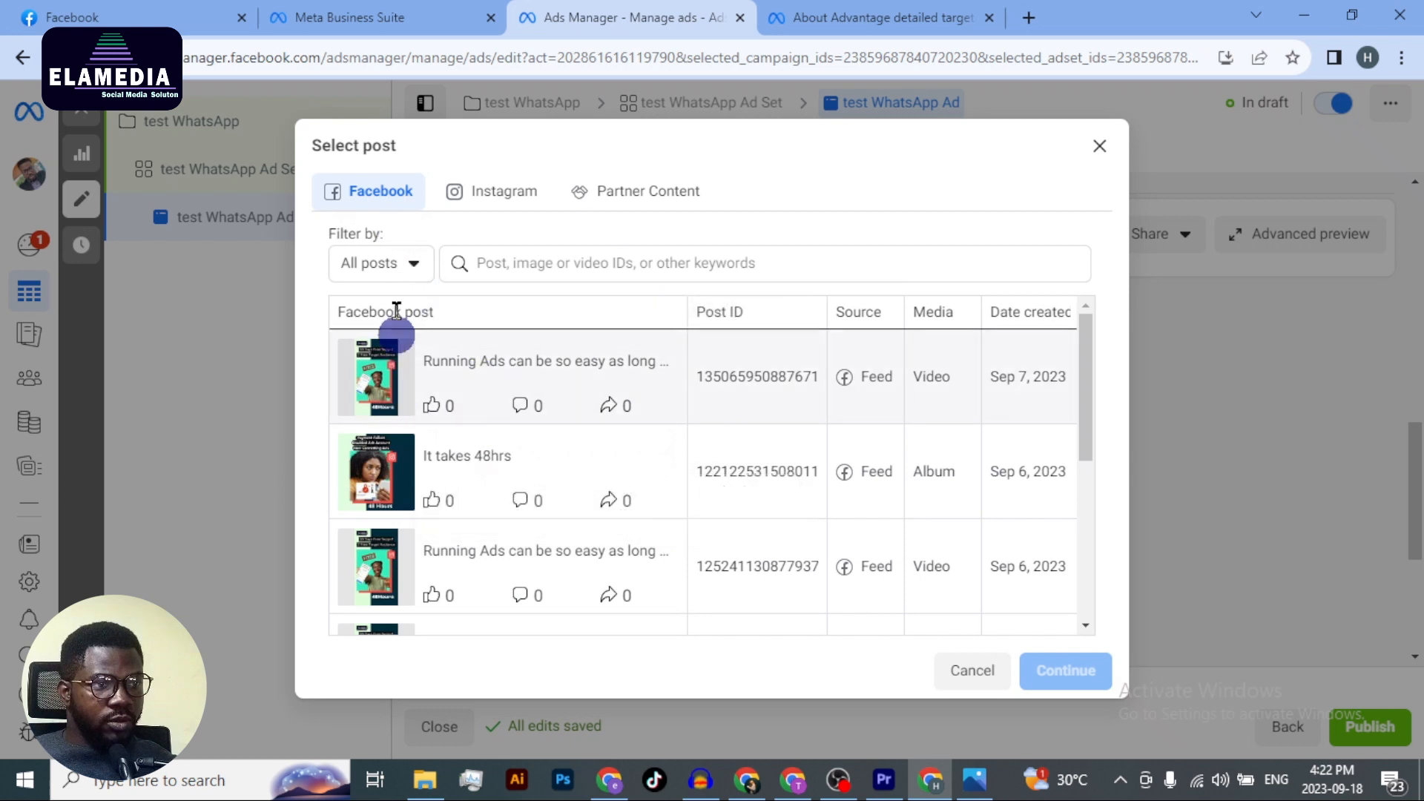
scroll(439, 467, down, 5)
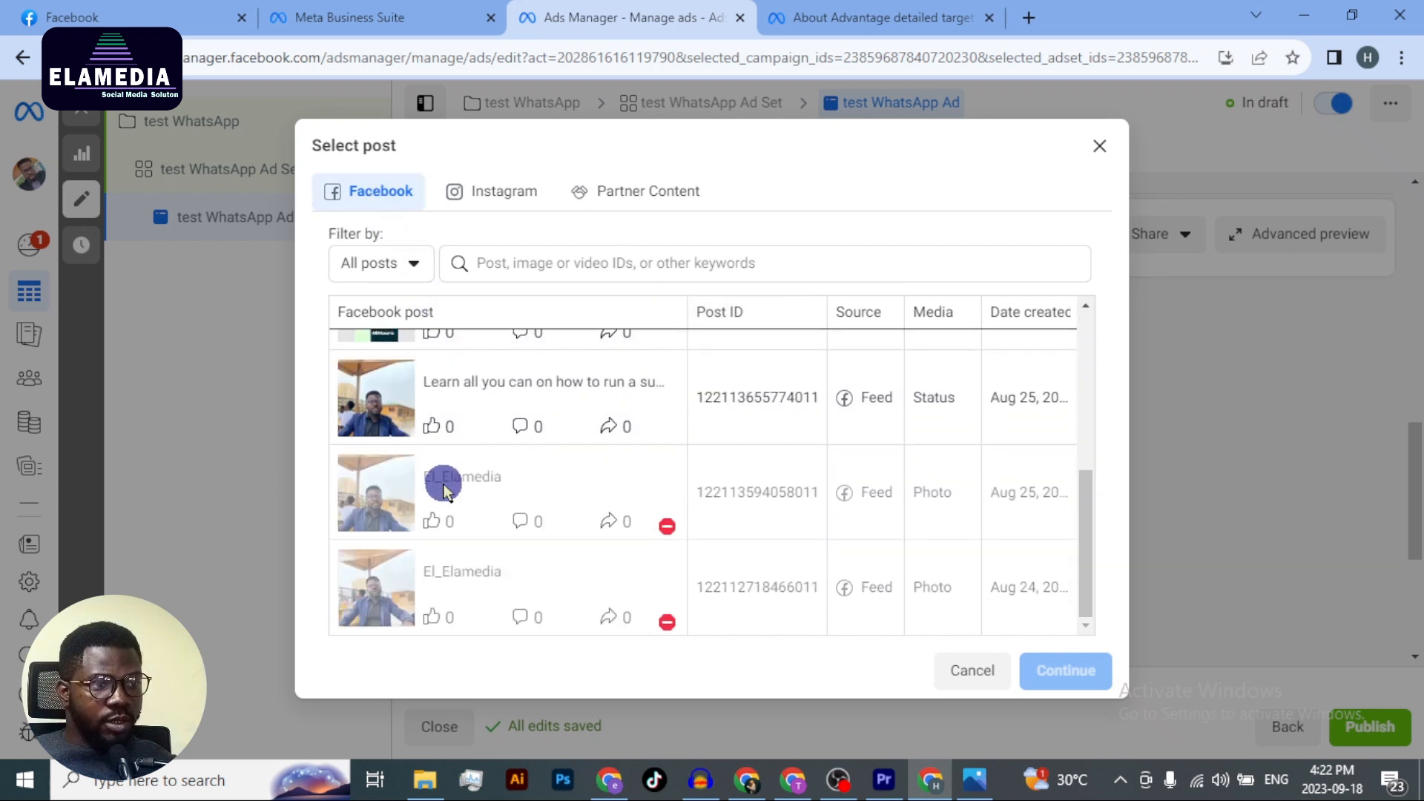
scroll(445, 482, up, 1)
- Choose the Instagram carousel post "Run your Ads without fear of restrictions or Payment Failure" of Sep 6, 2023 as the ad's media
click(483, 195)
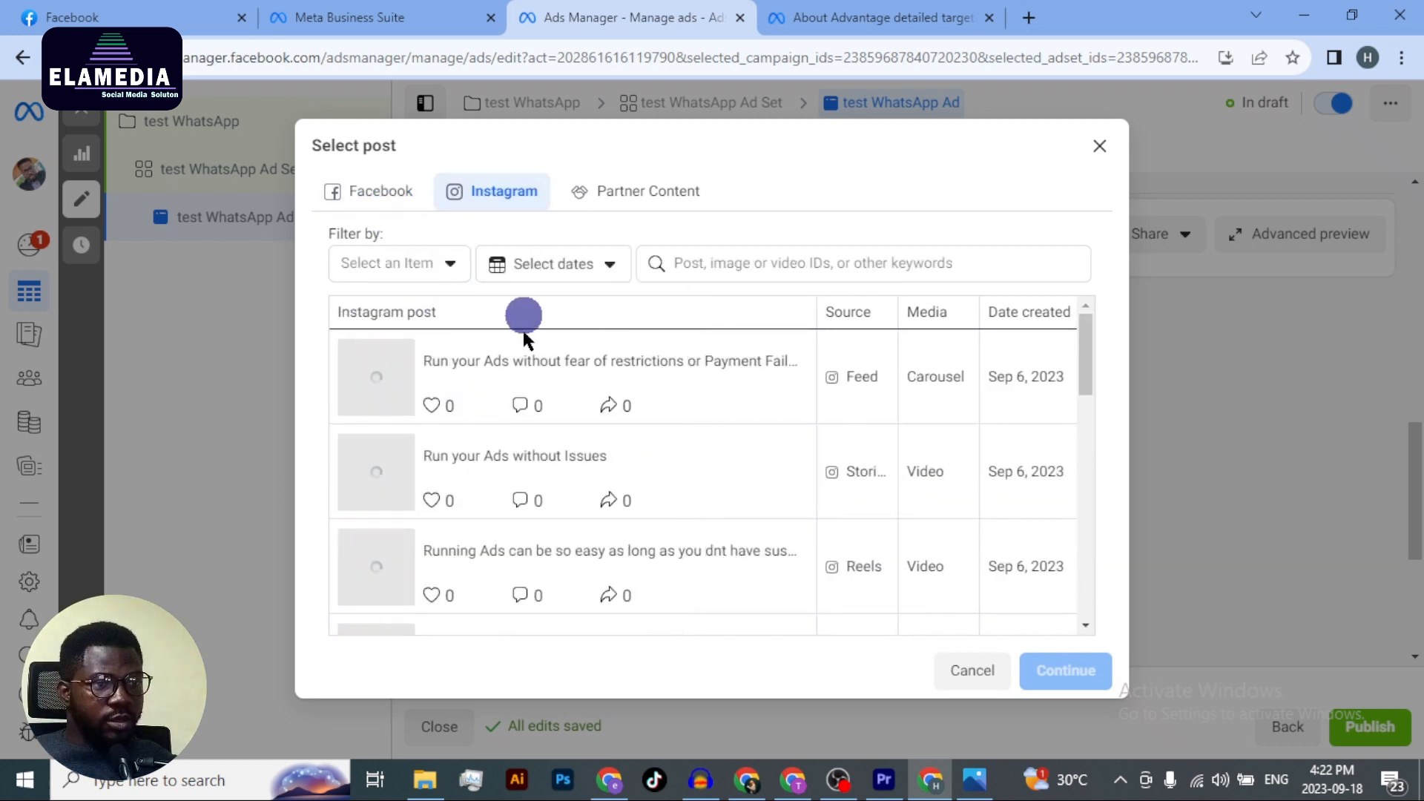
scroll(522, 419, down, 3)
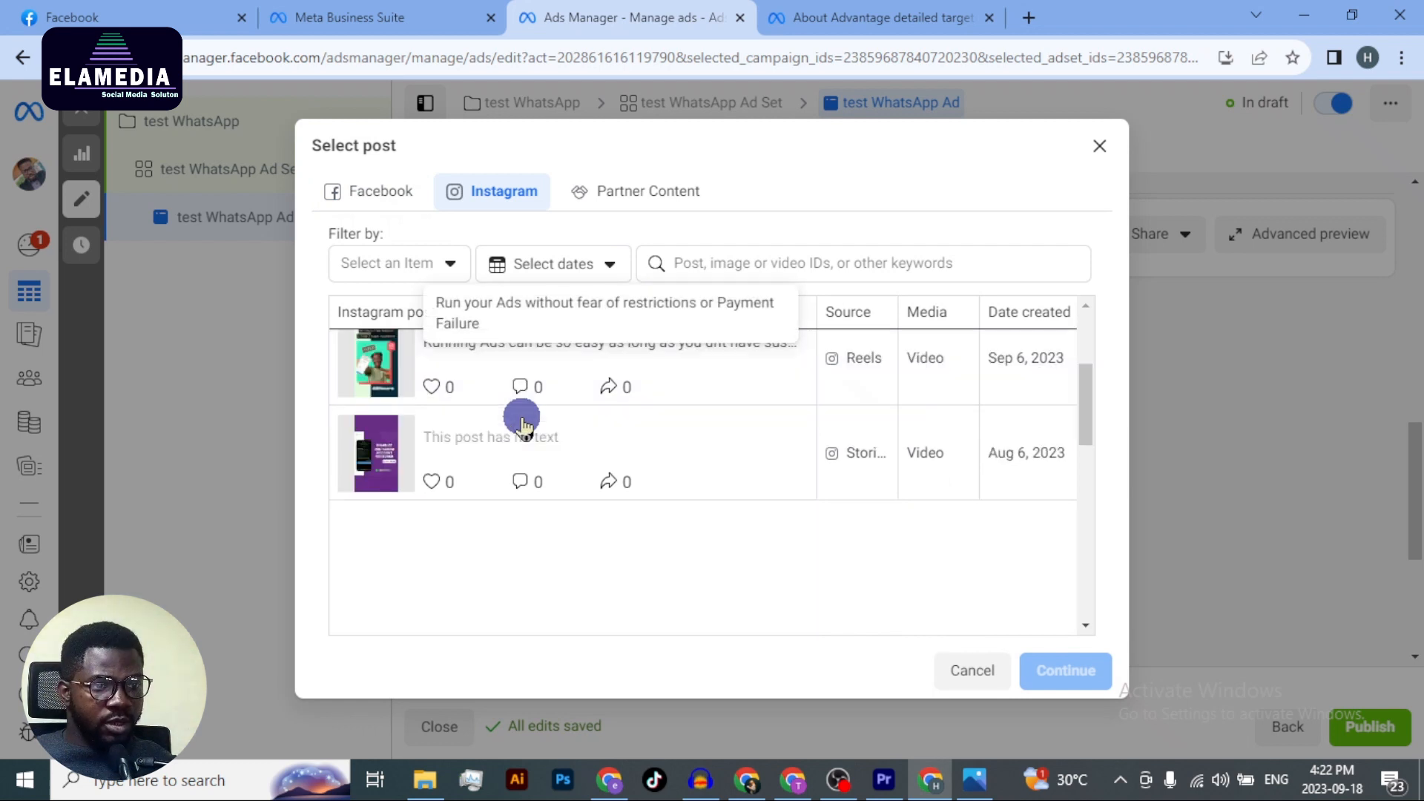
scroll(522, 423, up, 2)
scroll(522, 423, down, 2)
scroll(523, 424, down, 4)
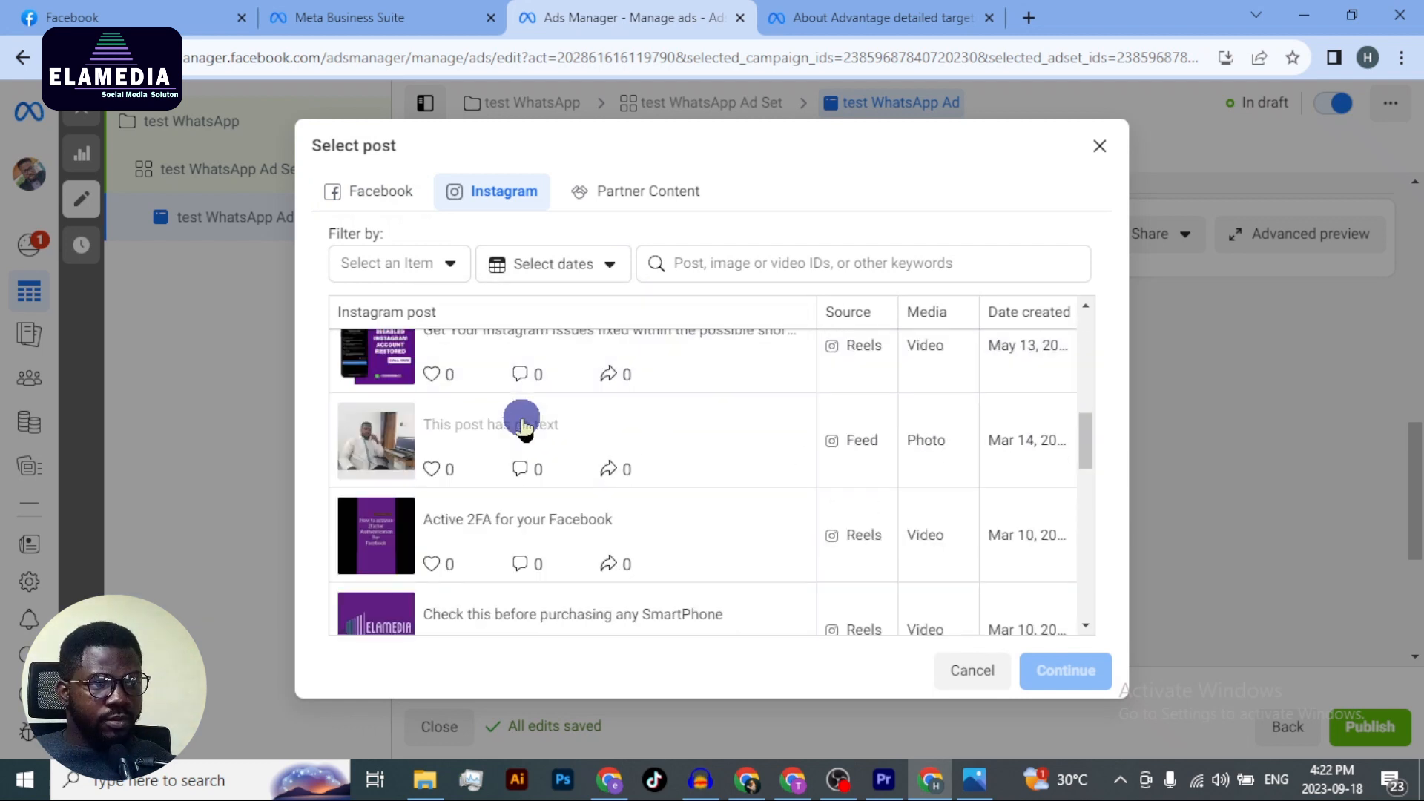
scroll(523, 427, down, 3)
scroll(522, 420, down, 3)
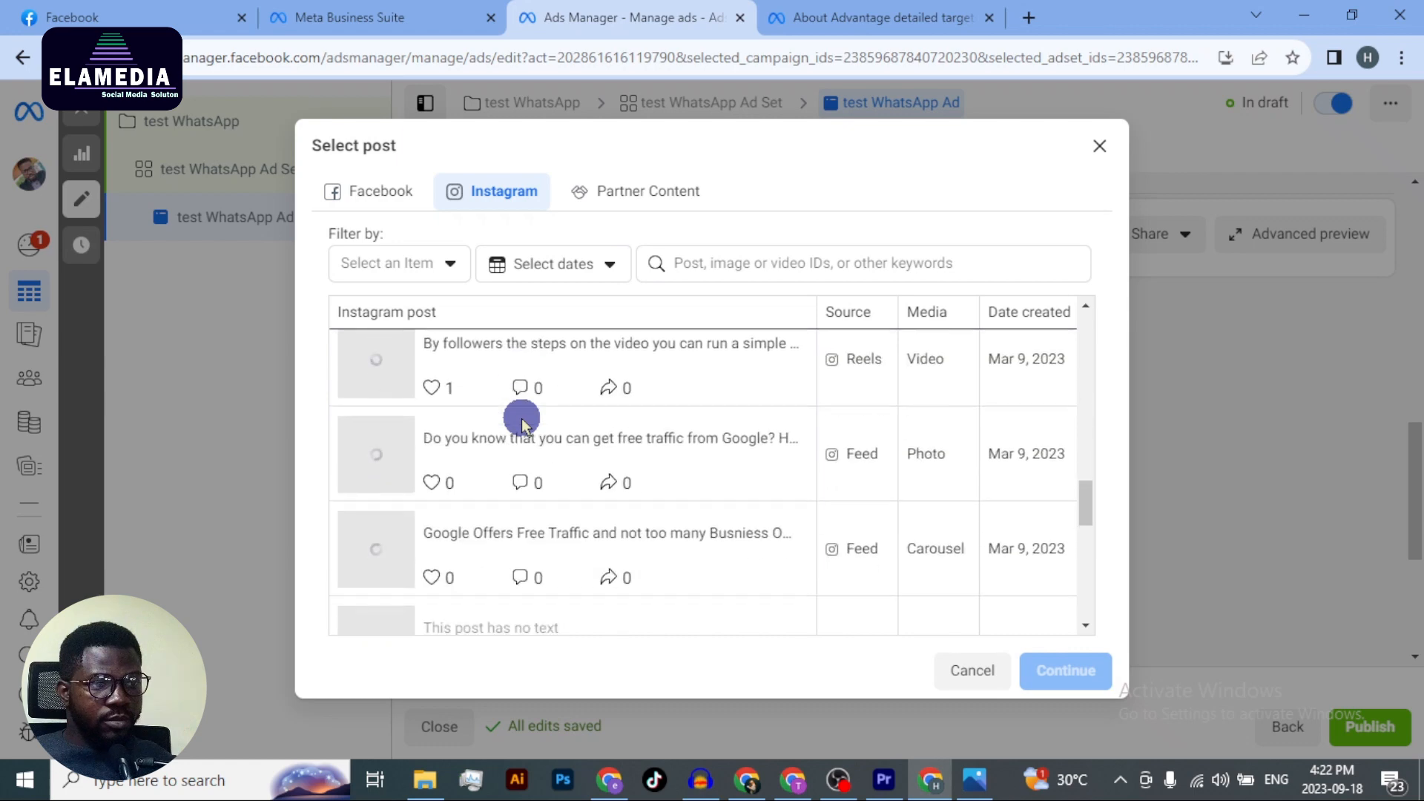
scroll(522, 418, up, 15)
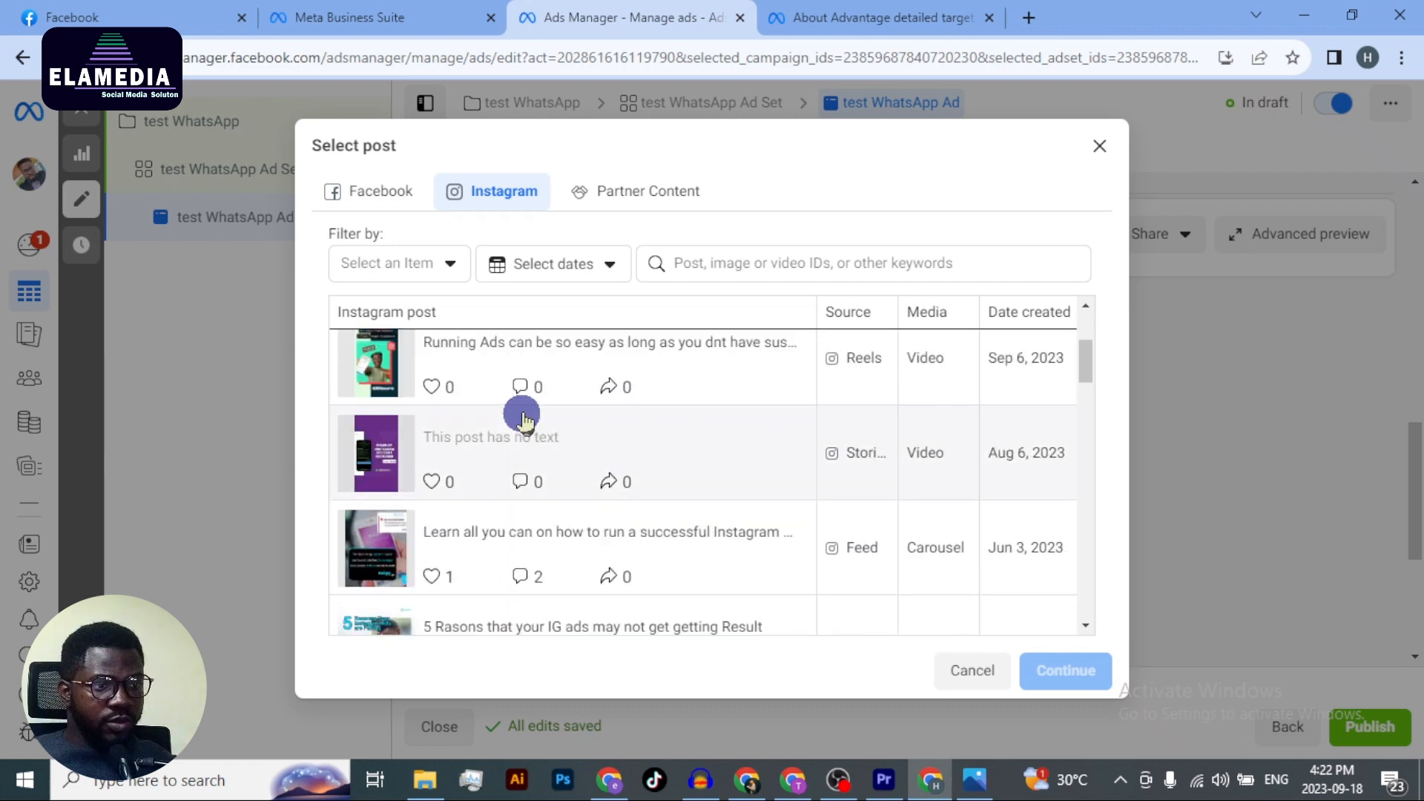
scroll(523, 420, down, 3)
scroll(522, 420, up, 3)
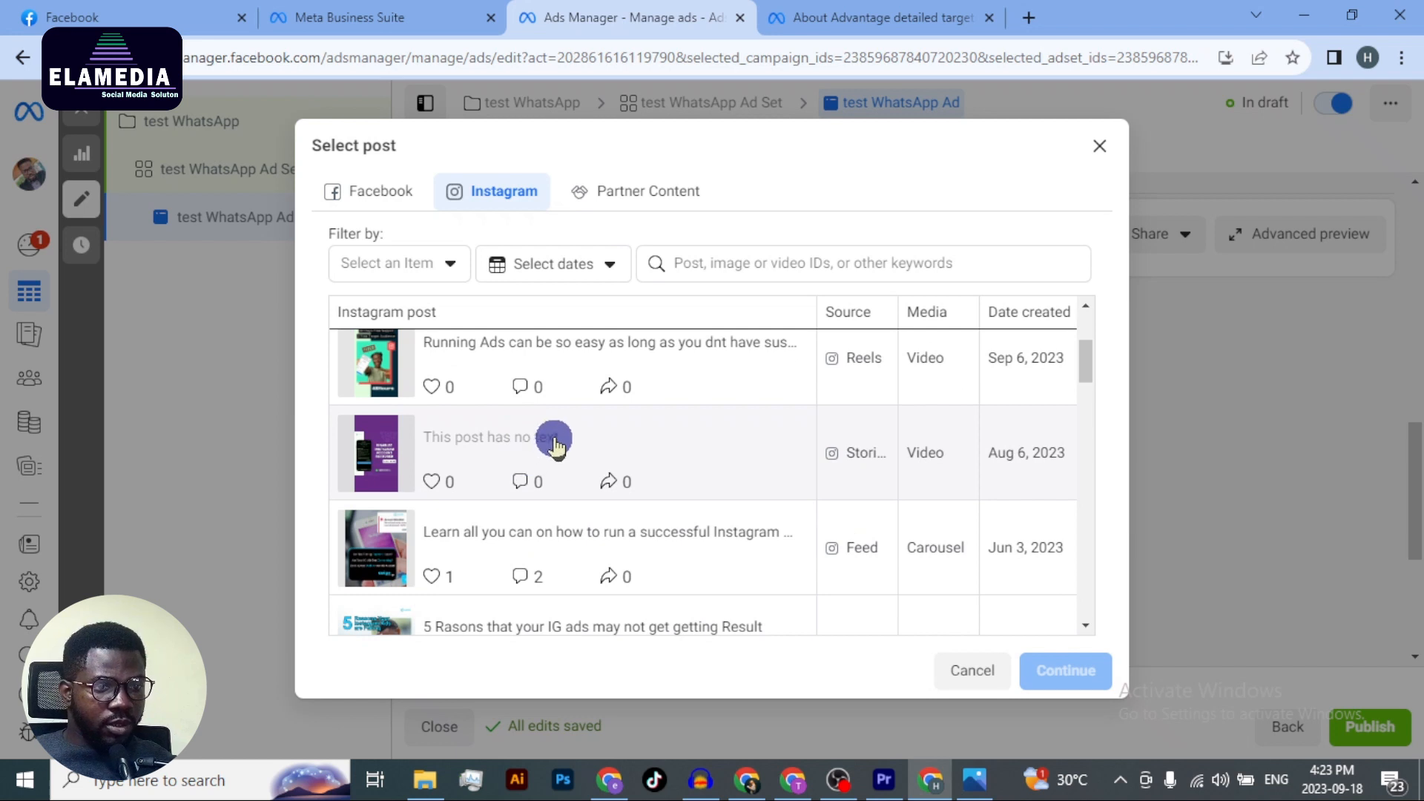
scroll(555, 444, up, 3)
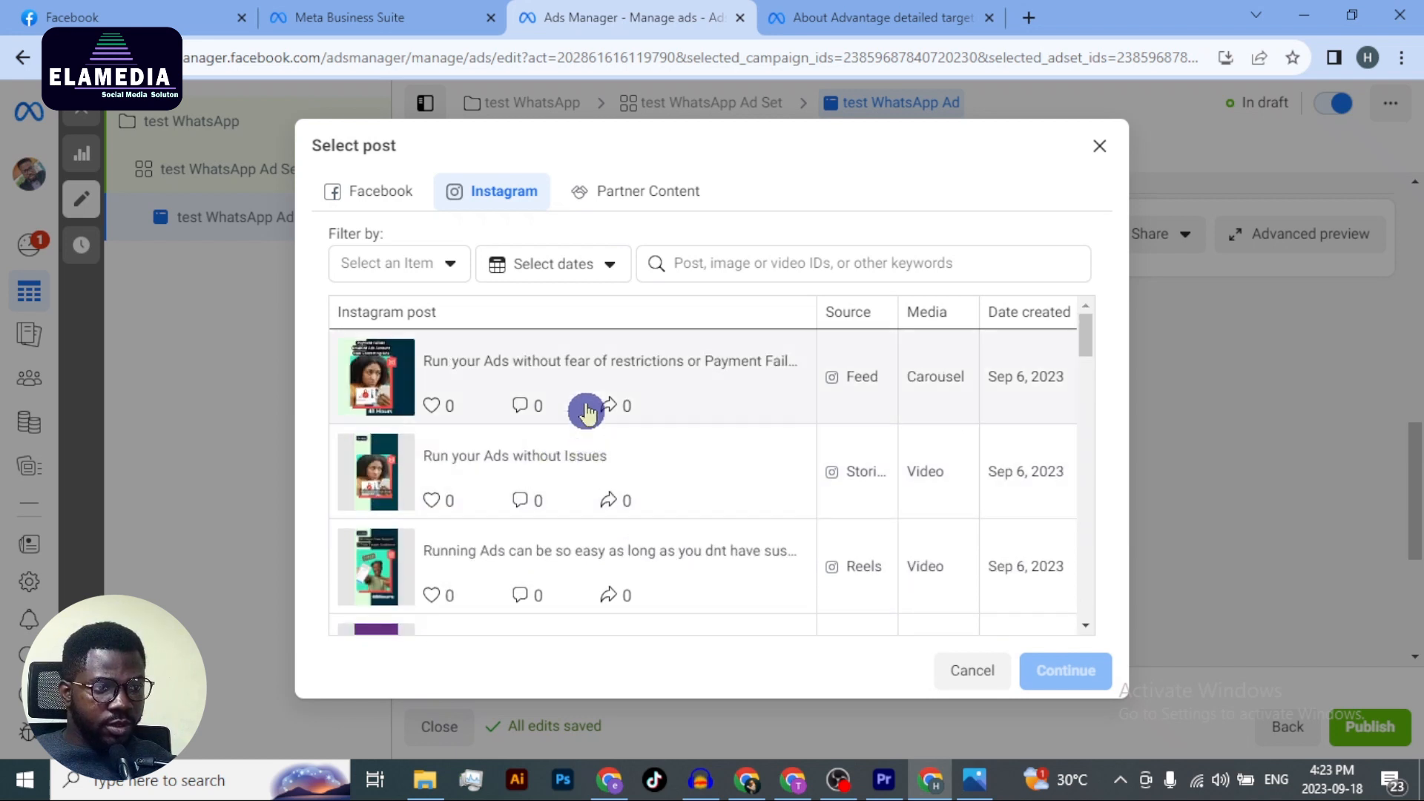
click(579, 381)
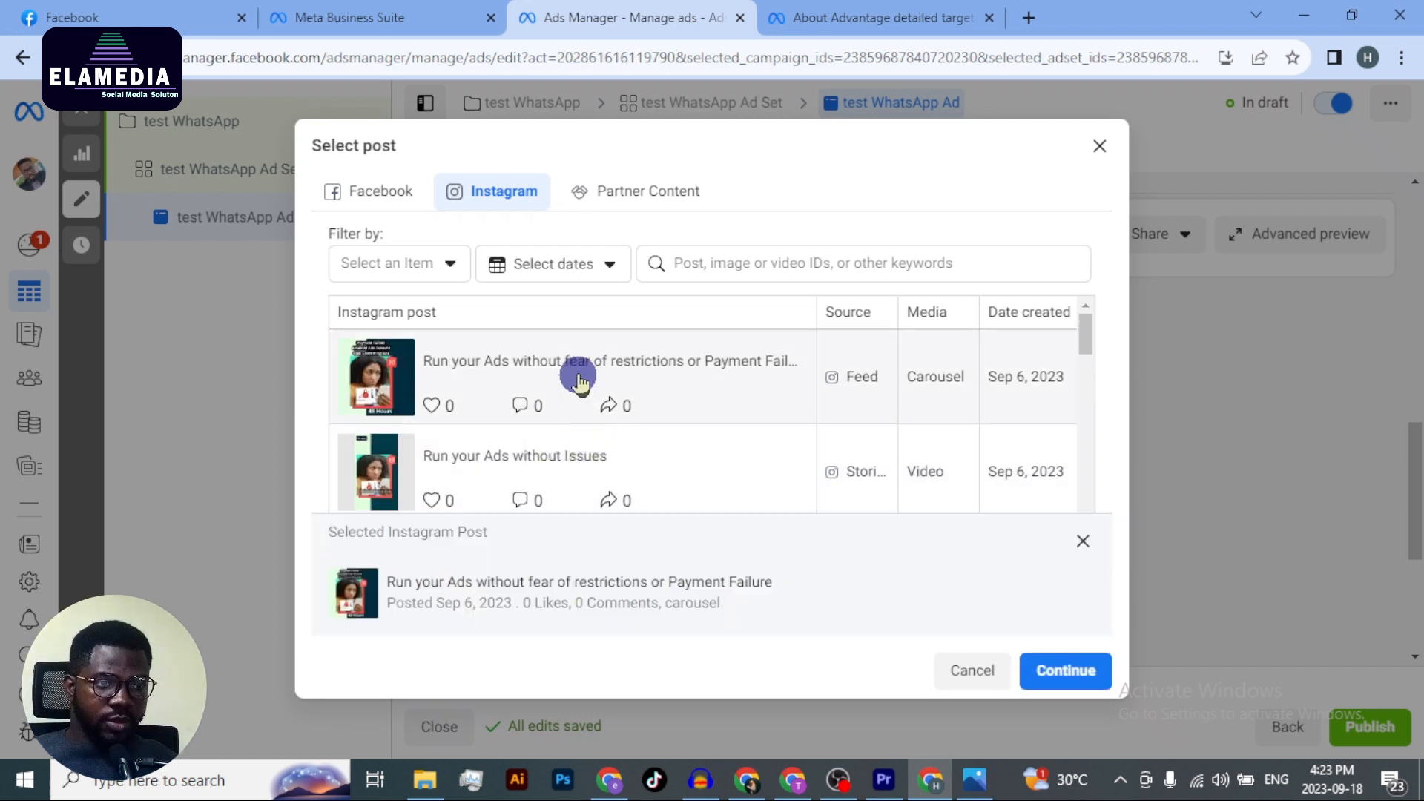
click(580, 381)
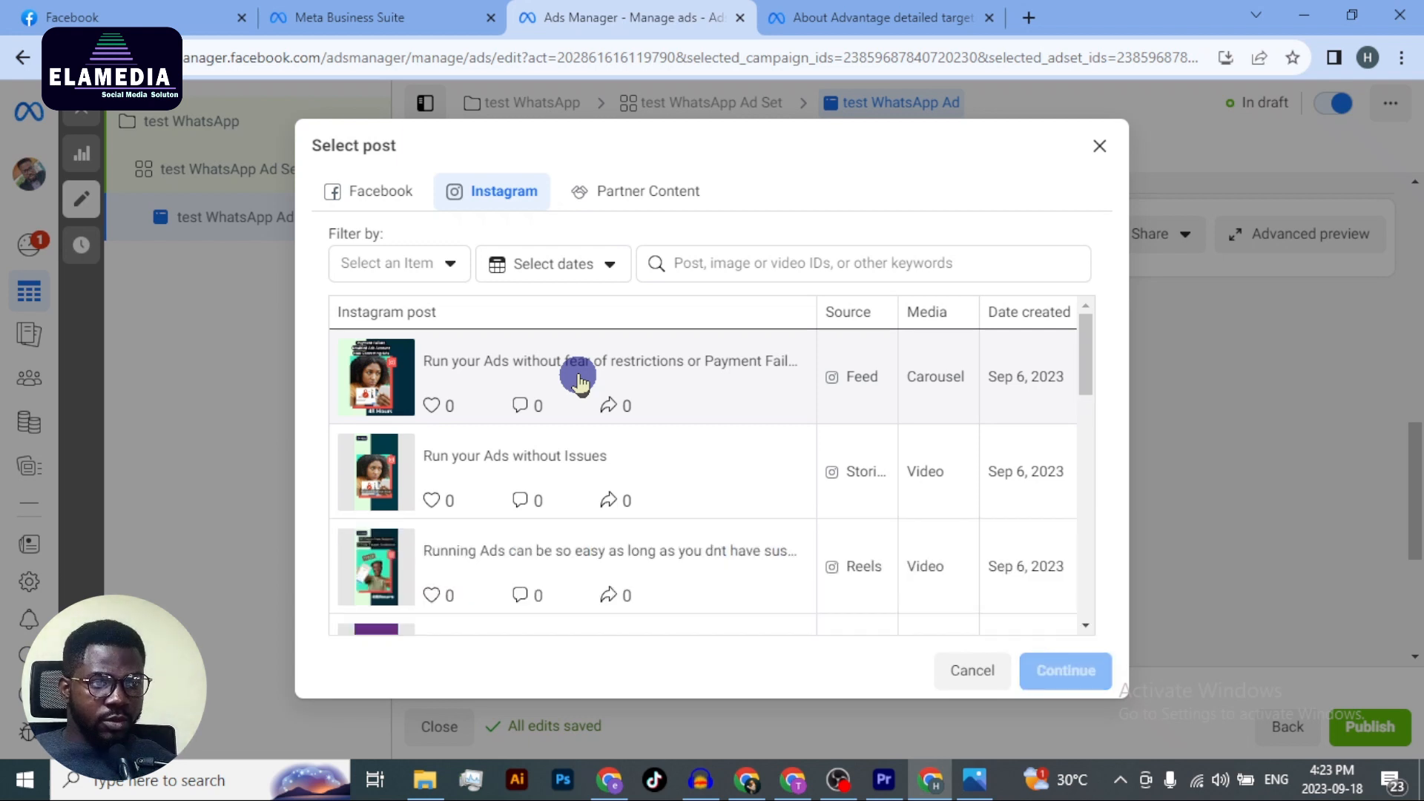
click(579, 380)
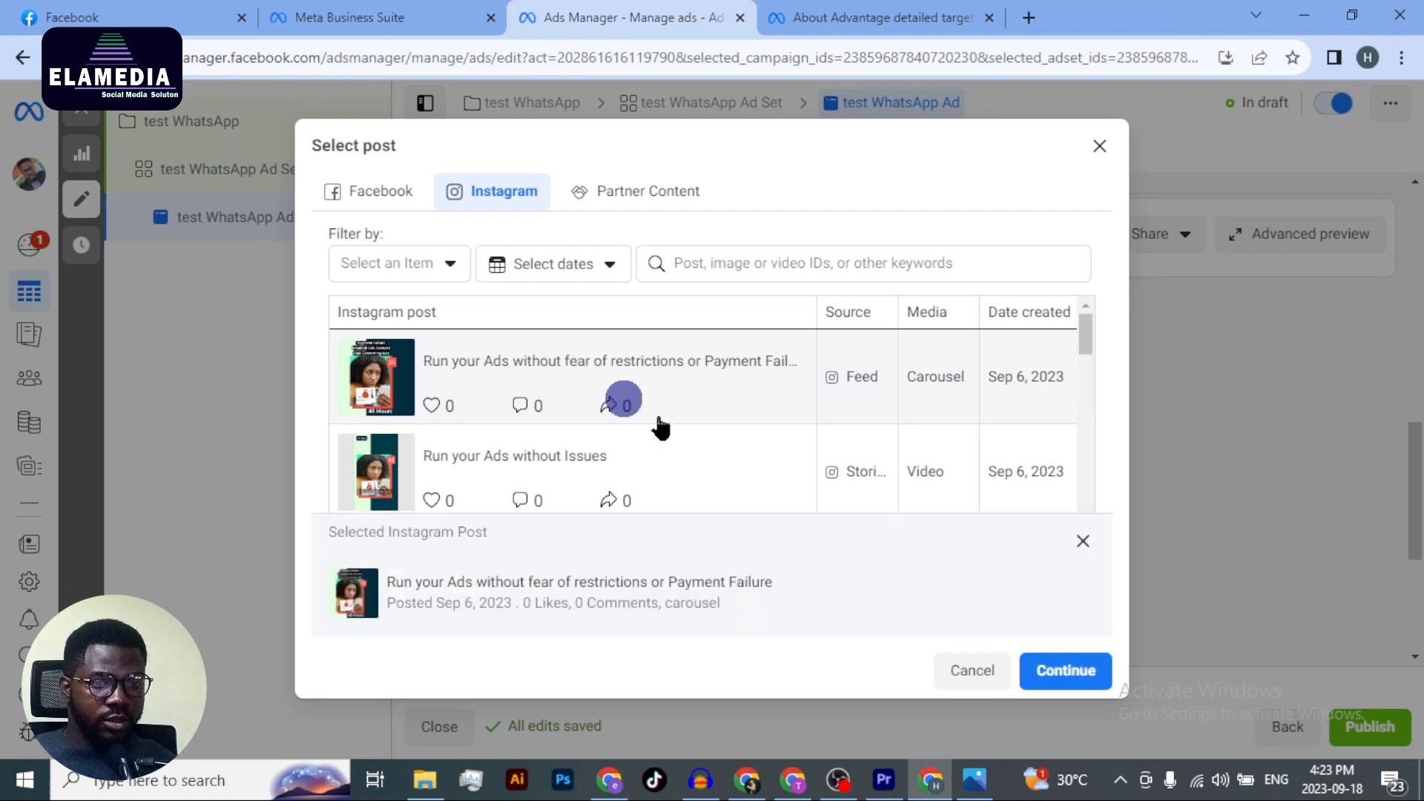
click(1068, 672)
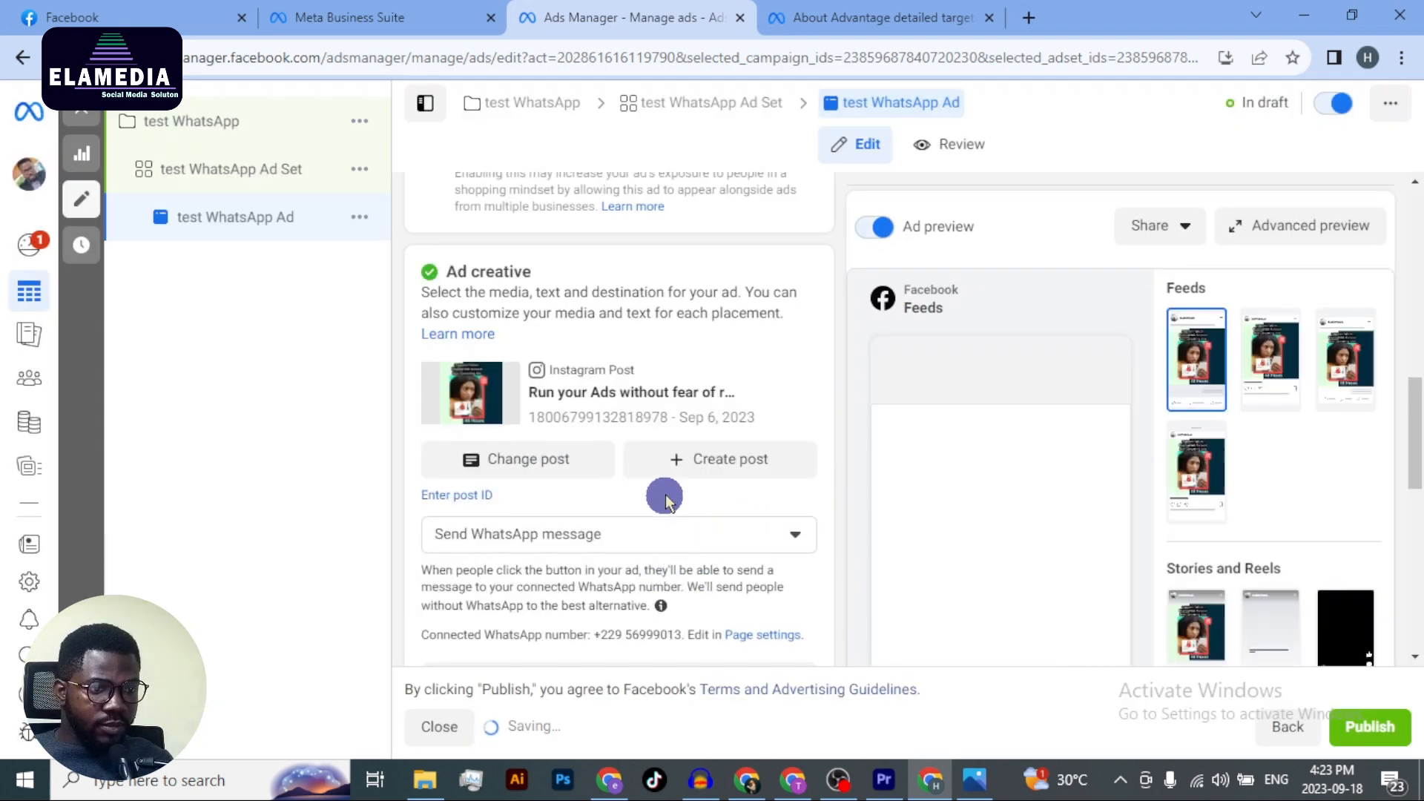
- Review the ad creative's connected WhatsApp number and policy notes, the tracking settings and the ad preview
scroll(664, 493, down, 2)
scroll(666, 493, down, 1)
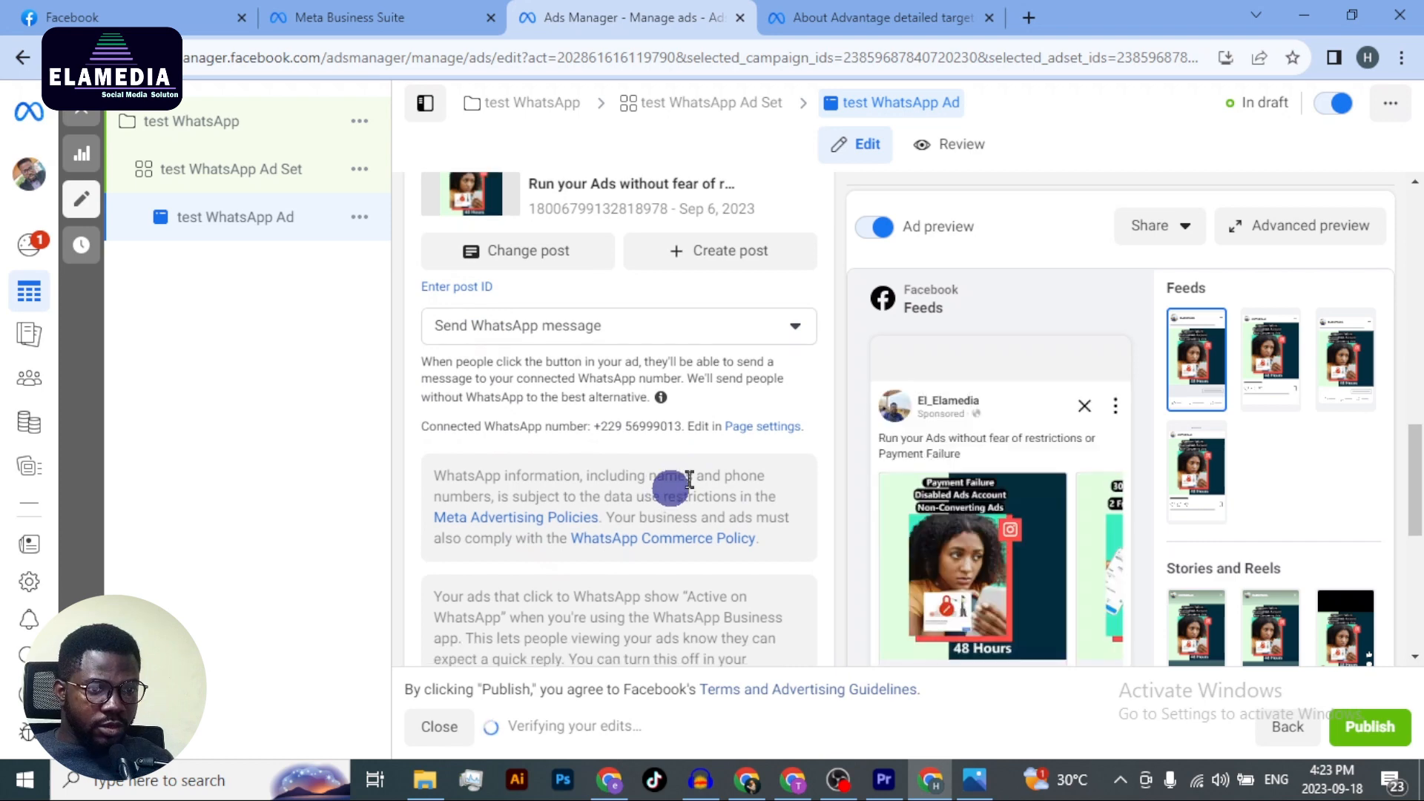
scroll(1135, 468, down, 3)
scroll(1231, 529, down, 3)
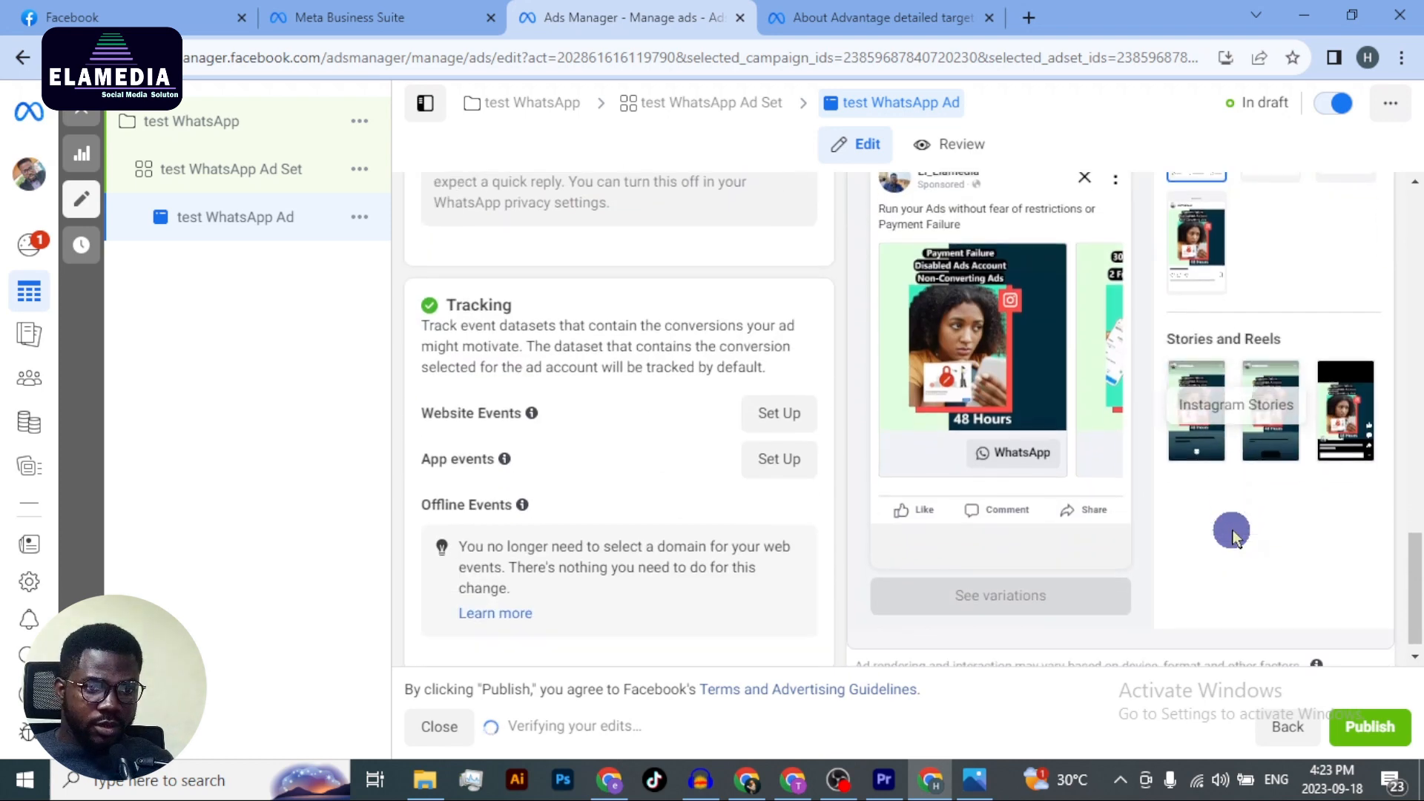
scroll(1044, 483, up, 5)
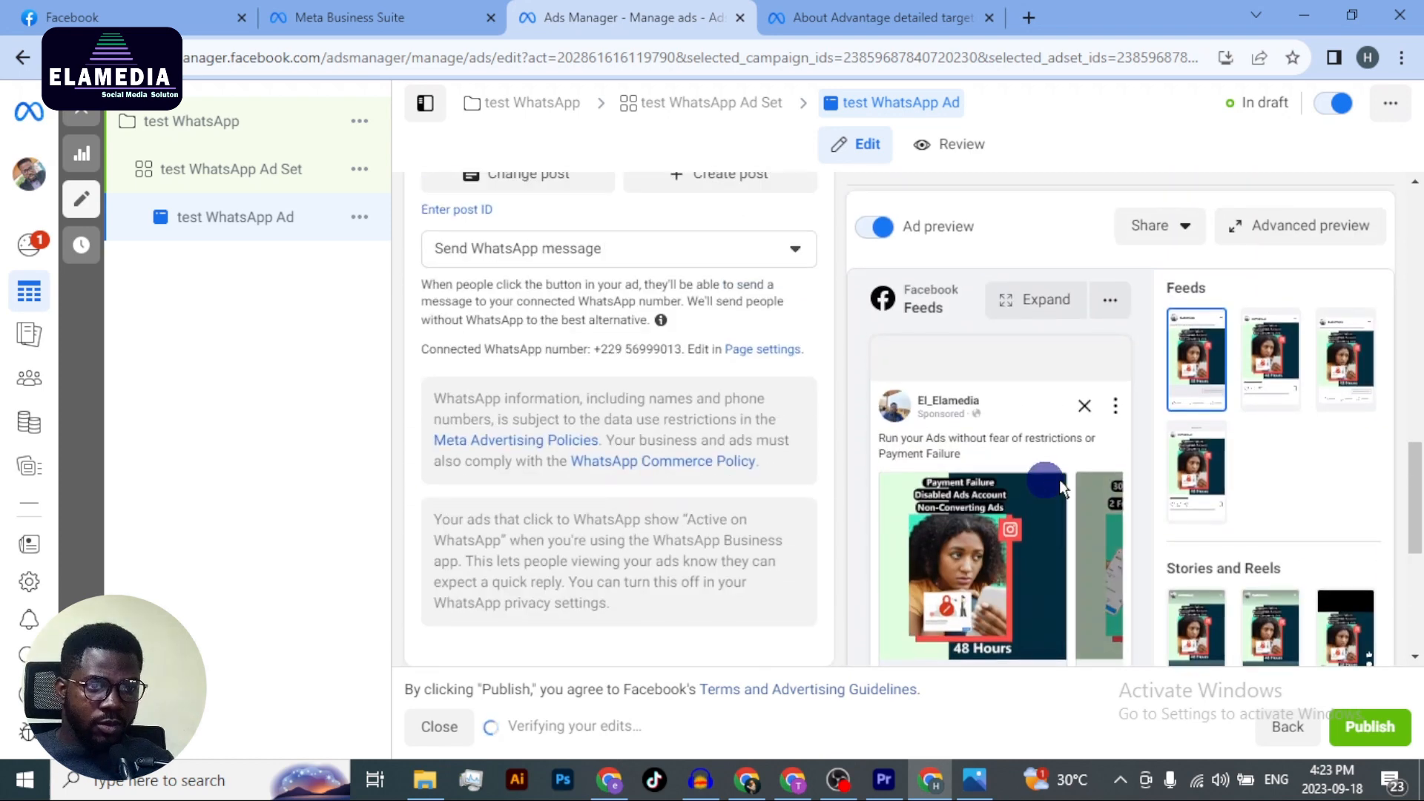
scroll(654, 399, up, 2)
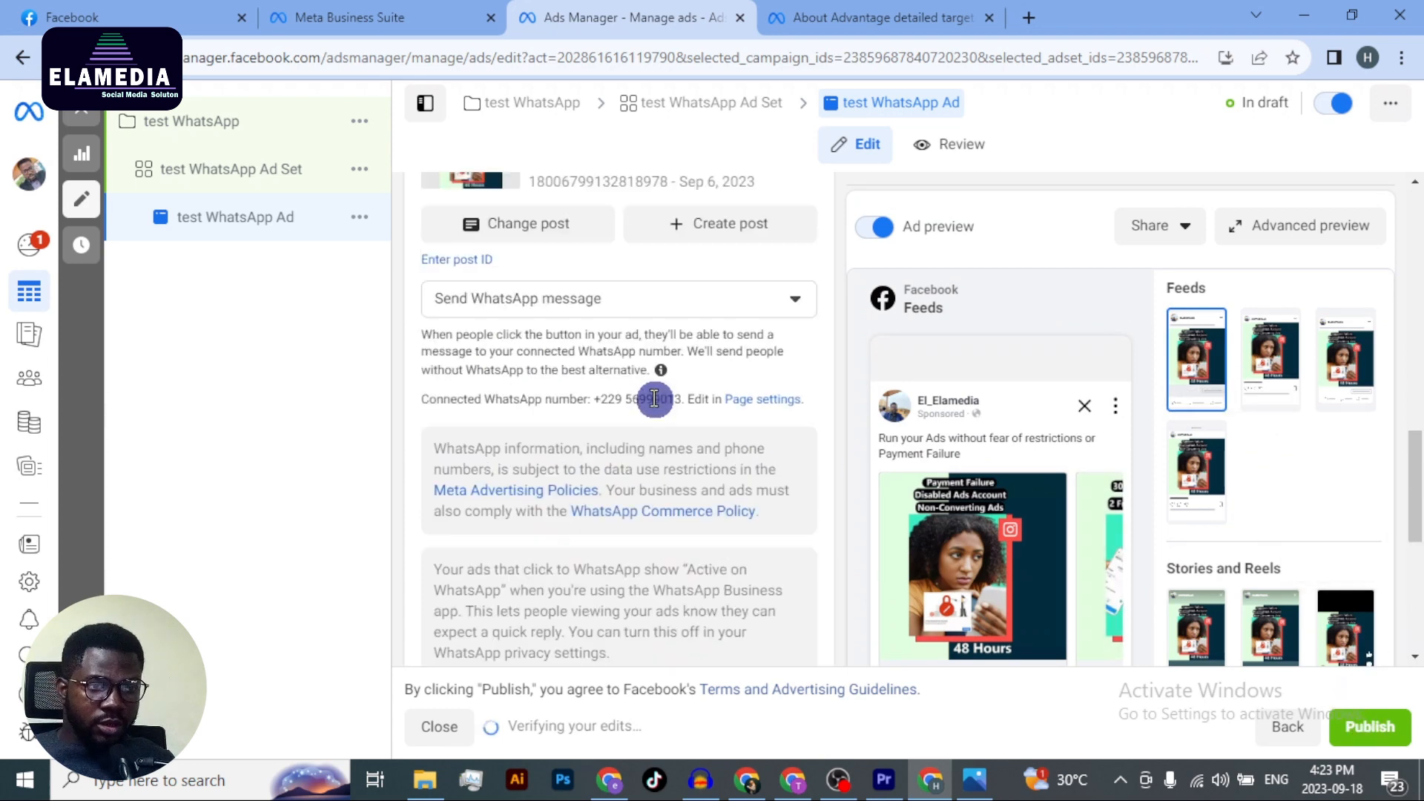
scroll(653, 399, up, 5)
scroll(652, 399, down, 3)
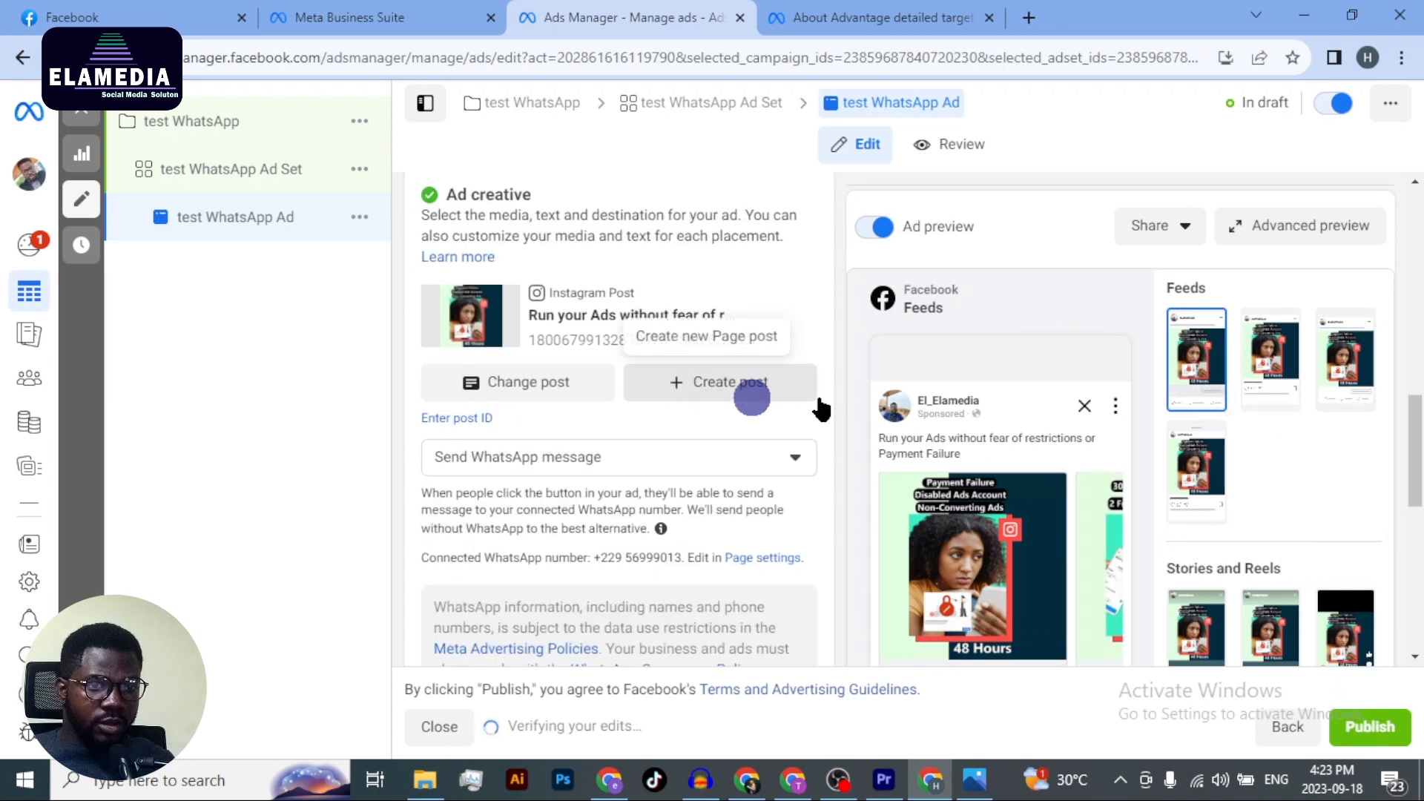
scroll(552, 424, down, 3)
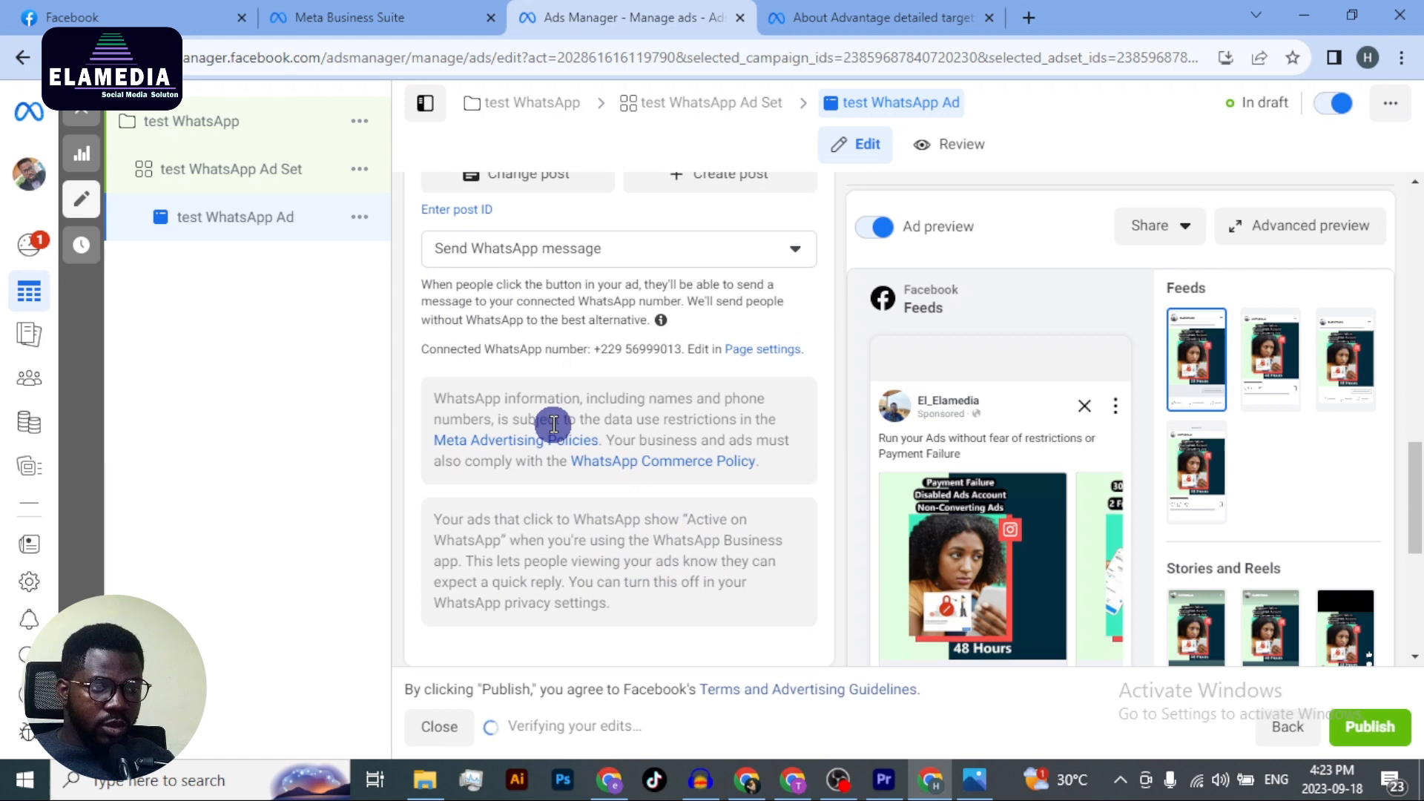
scroll(554, 424, up, 3)
scroll(588, 451, down, 3)
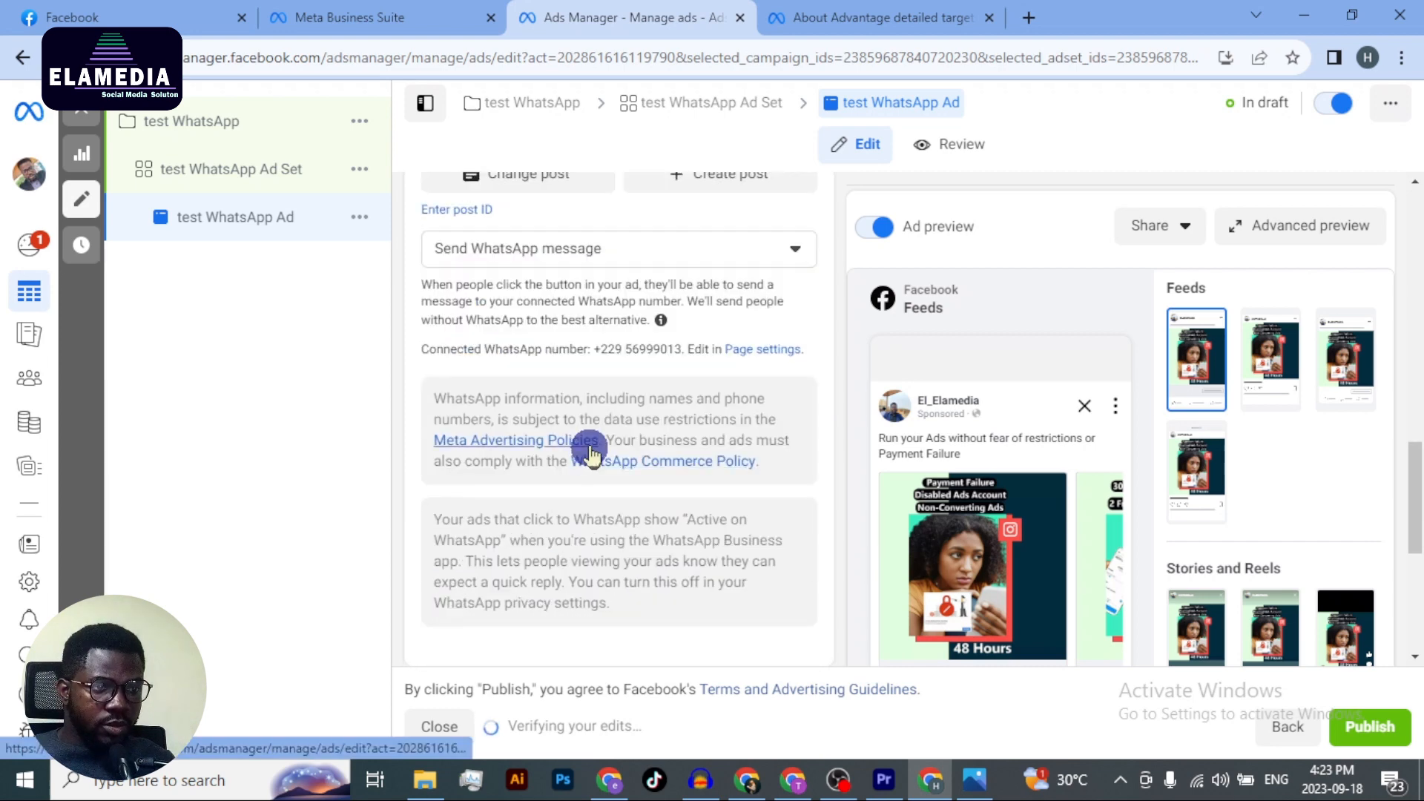
scroll(589, 451, up, 3)
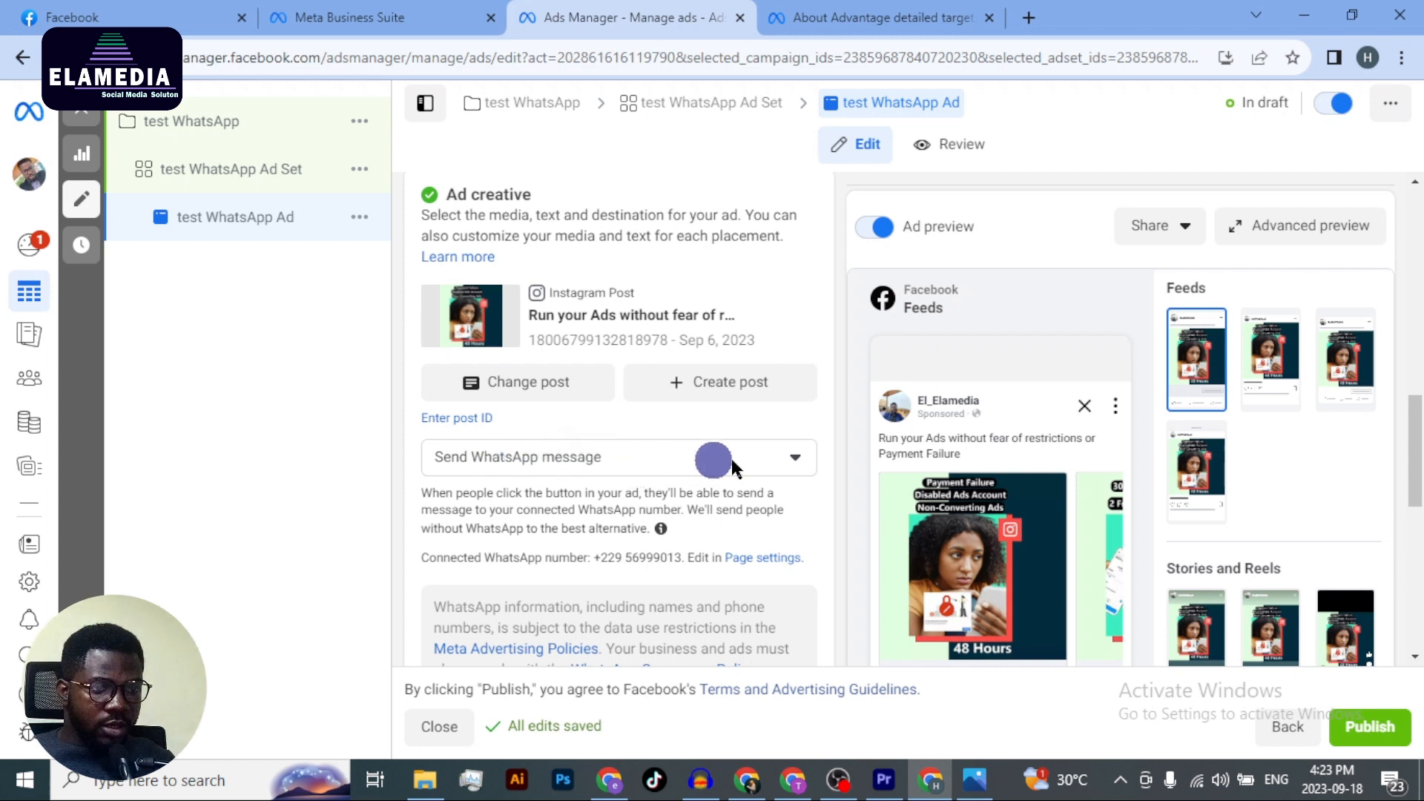
- Look through the call-to-action options available for the ad, keeping "Send WhatsApp message" selected
click(756, 460)
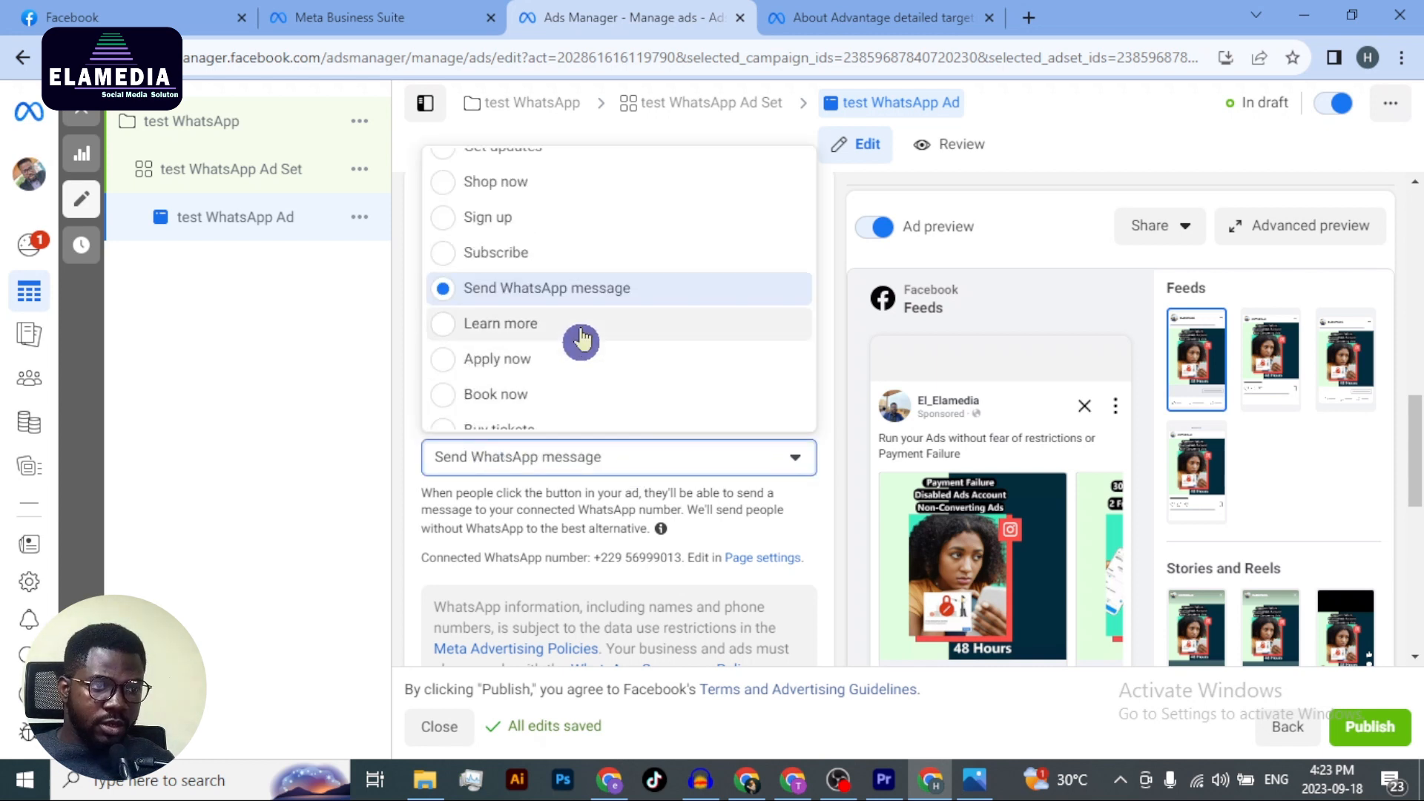
scroll(578, 225, up, 3)
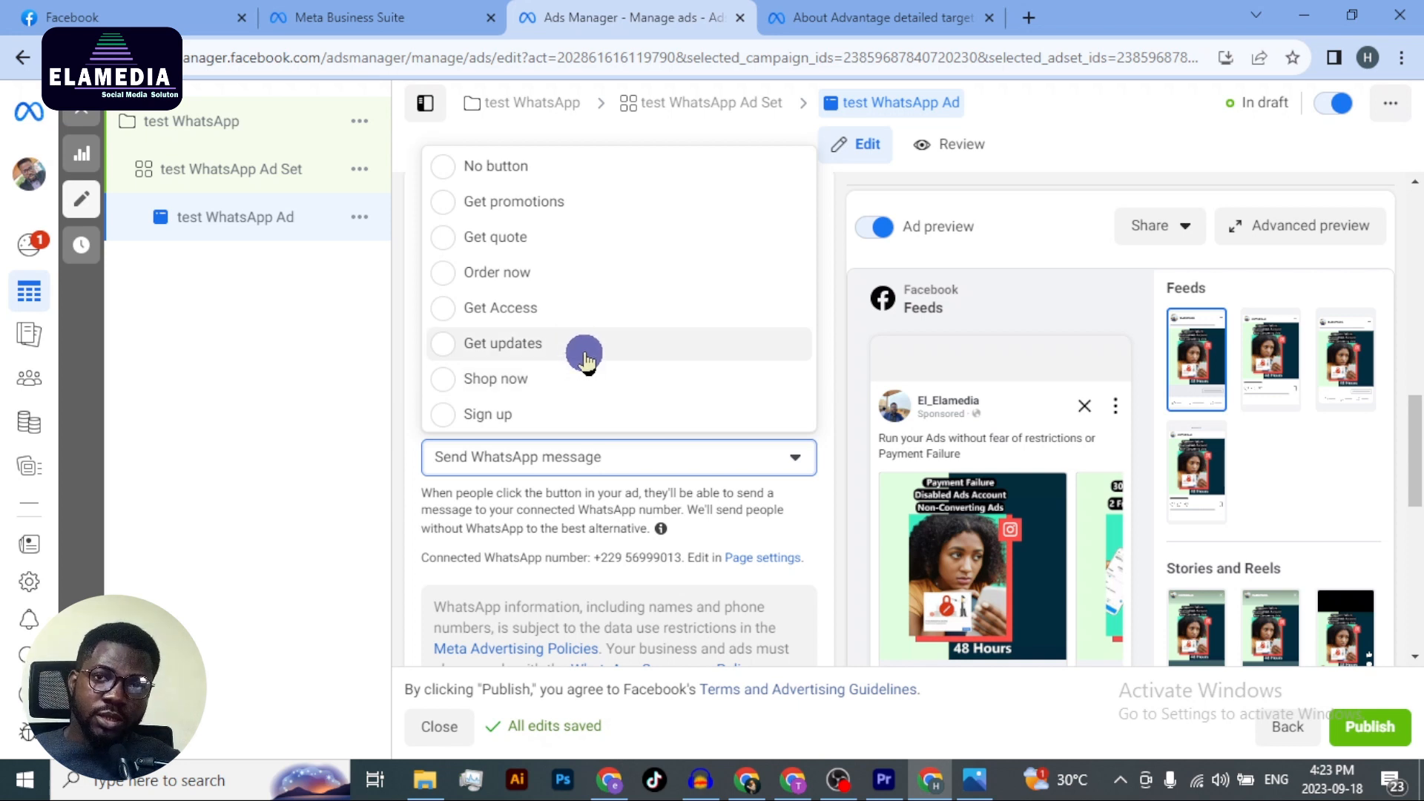
scroll(585, 357, down, 3)
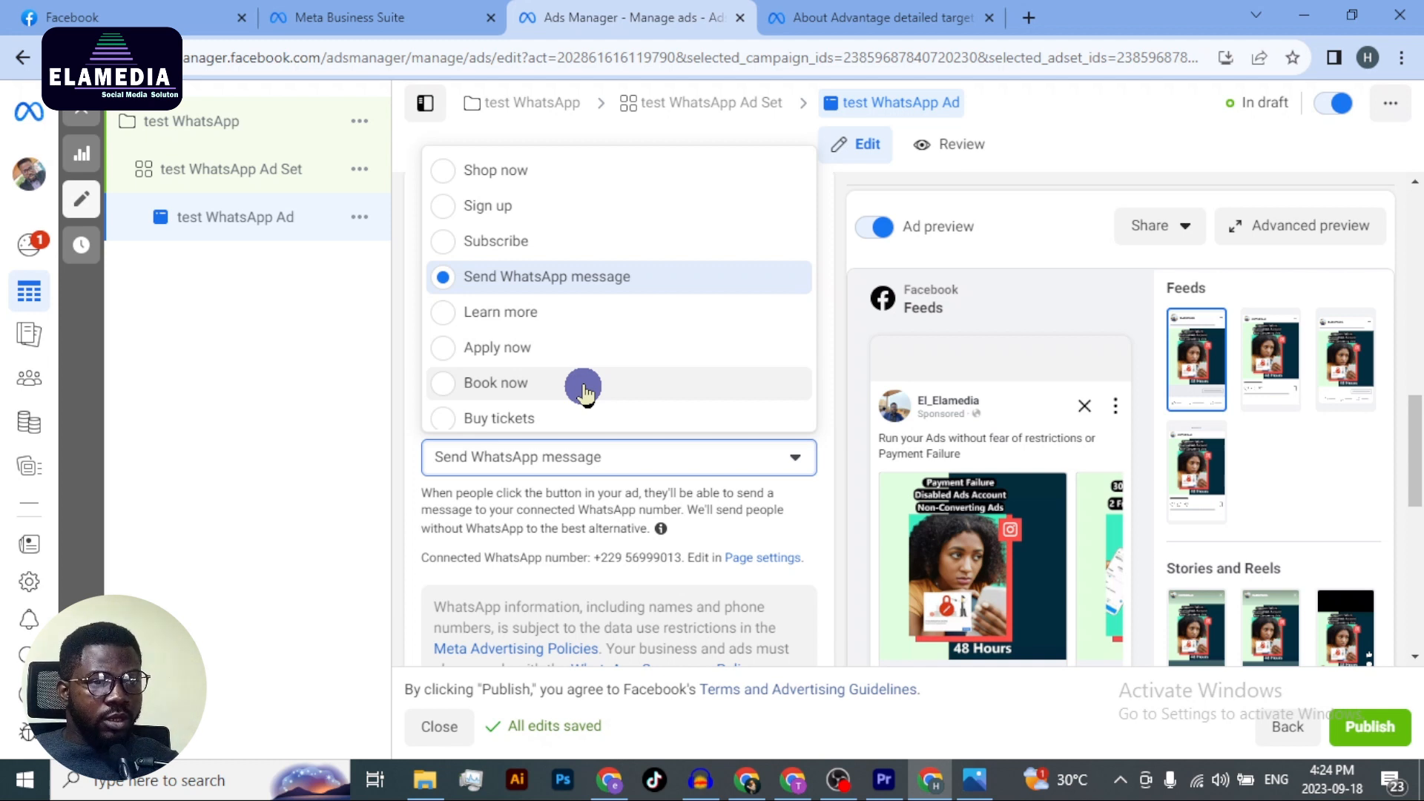
scroll(583, 386, down, 1)
click(279, 384)
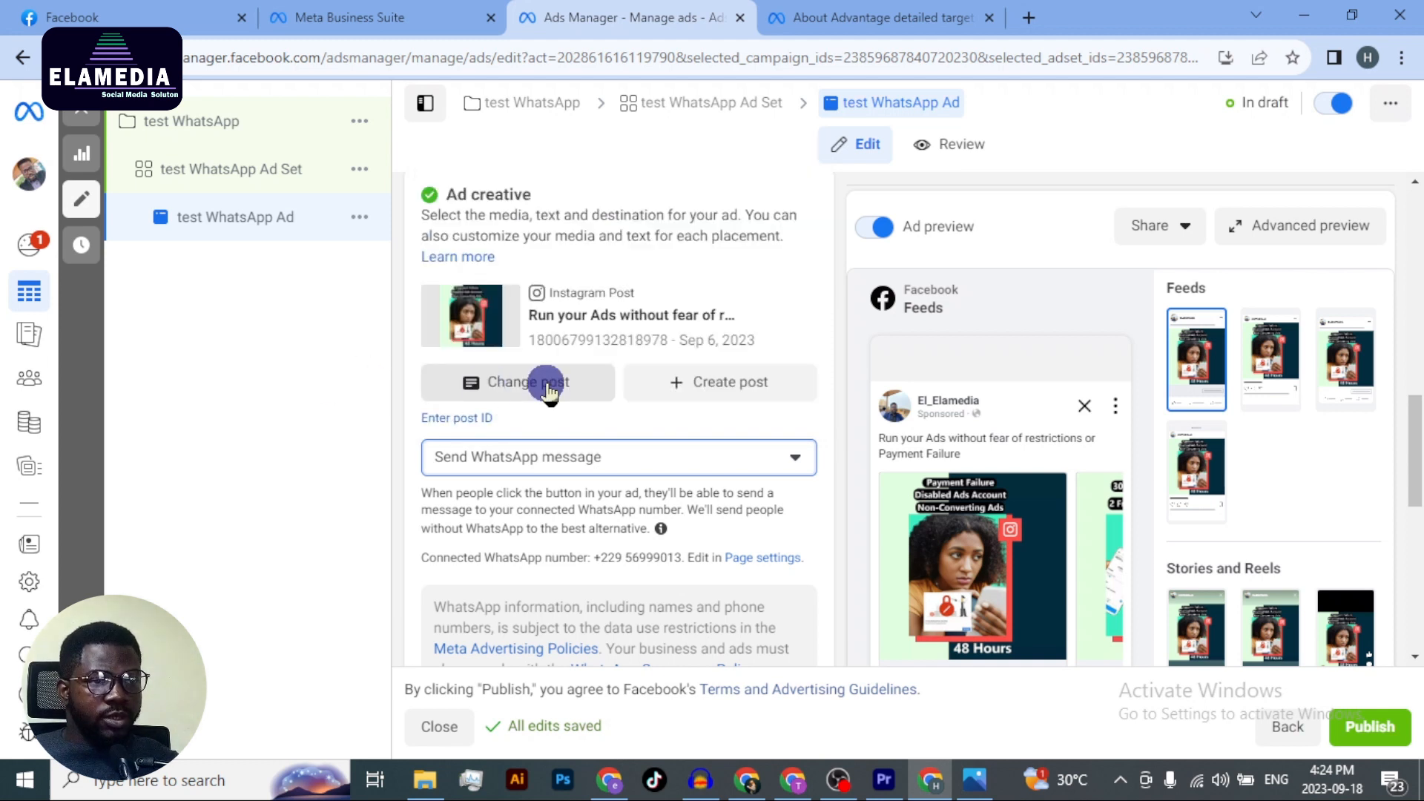
click(684, 465)
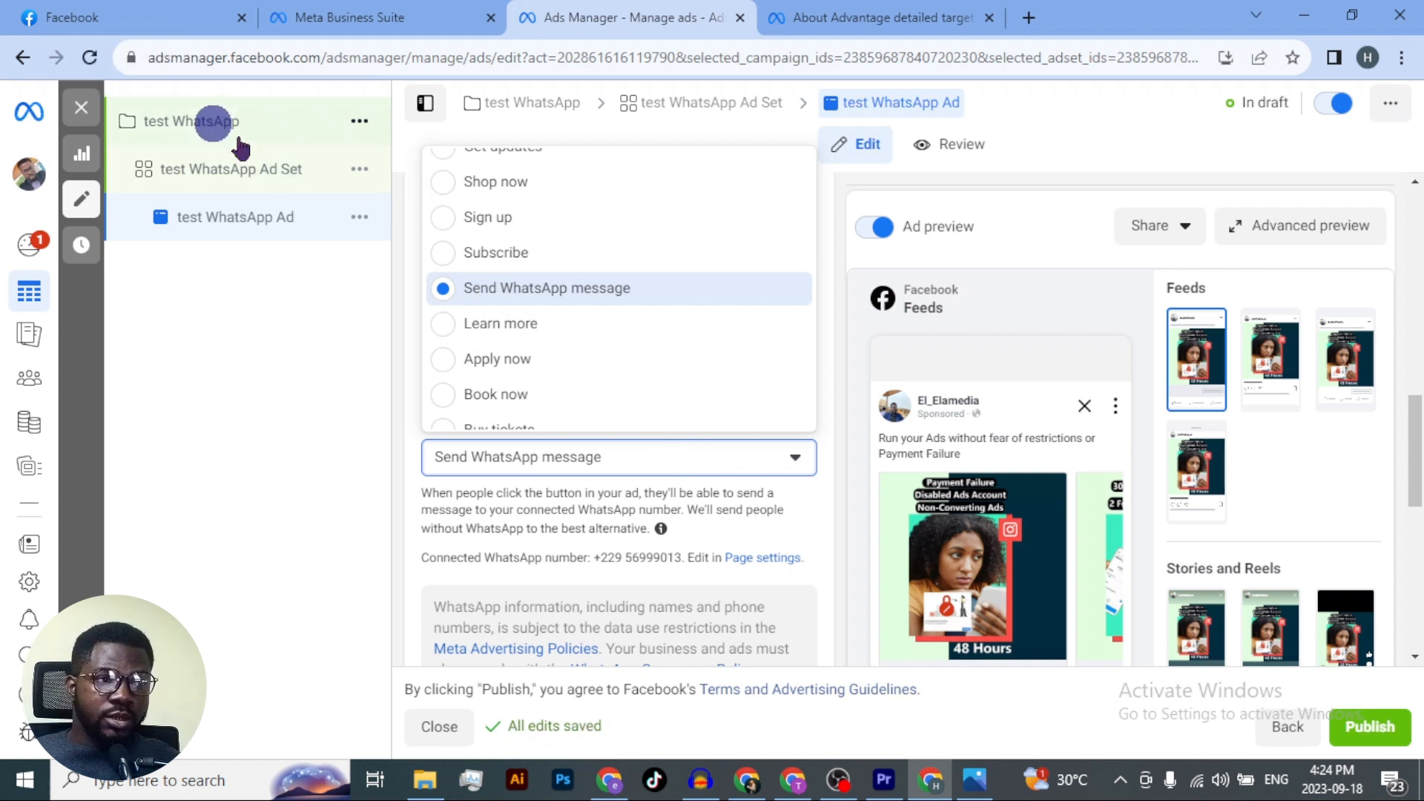
- Check the WhatsApp conversion location in the "test WhatsApp Ad Set" and return to the ad's creative settings
click(265, 176)
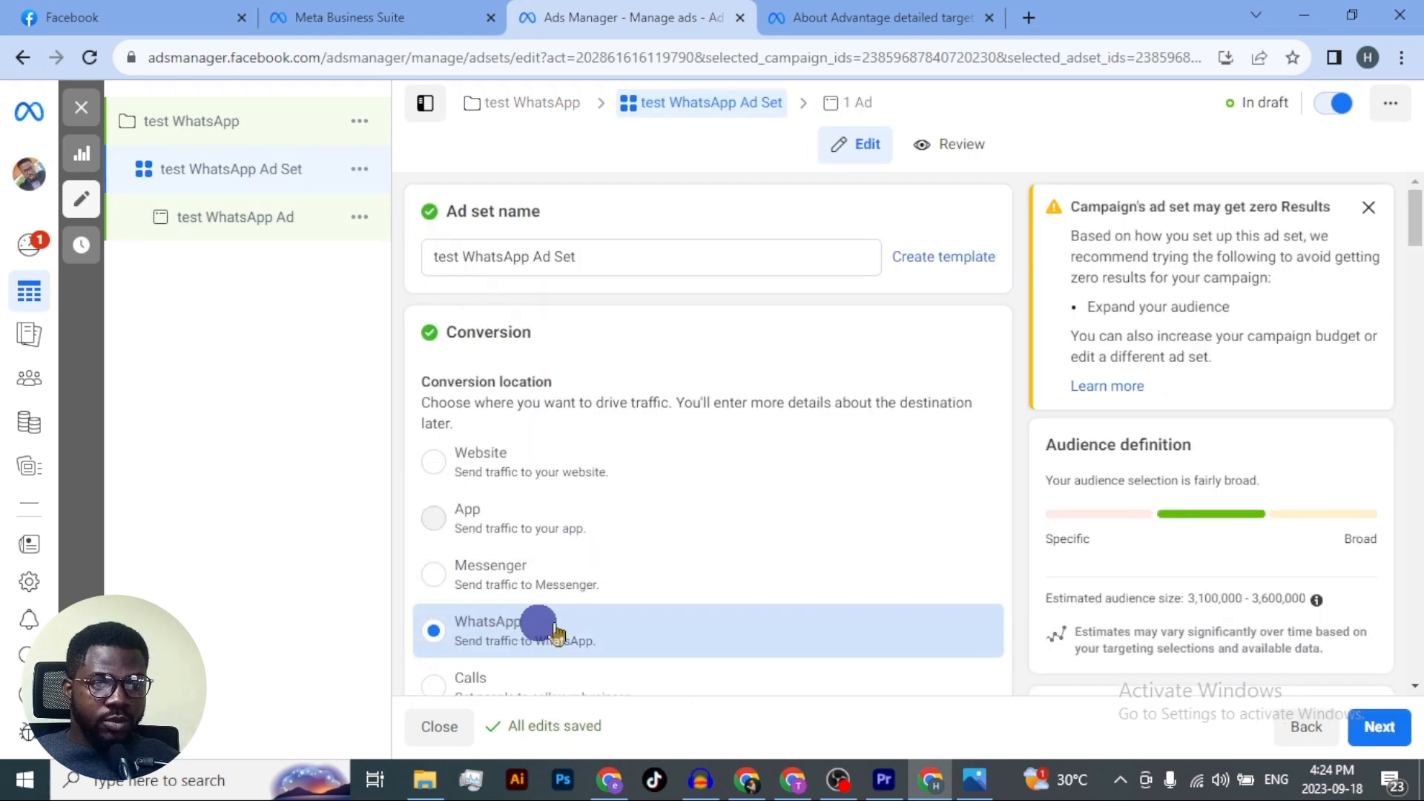
click(223, 204)
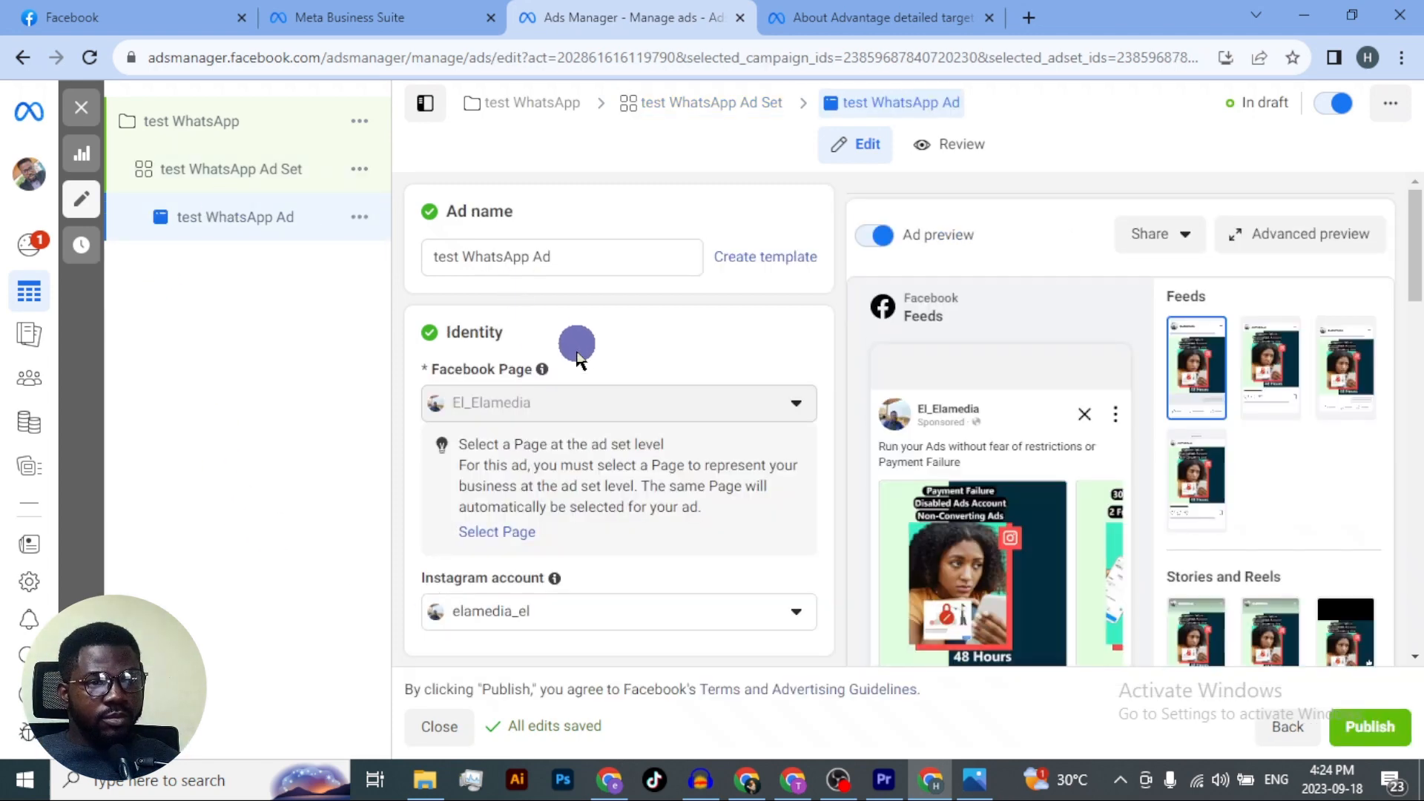
scroll(582, 439, down, 5)
scroll(584, 439, down, 10)
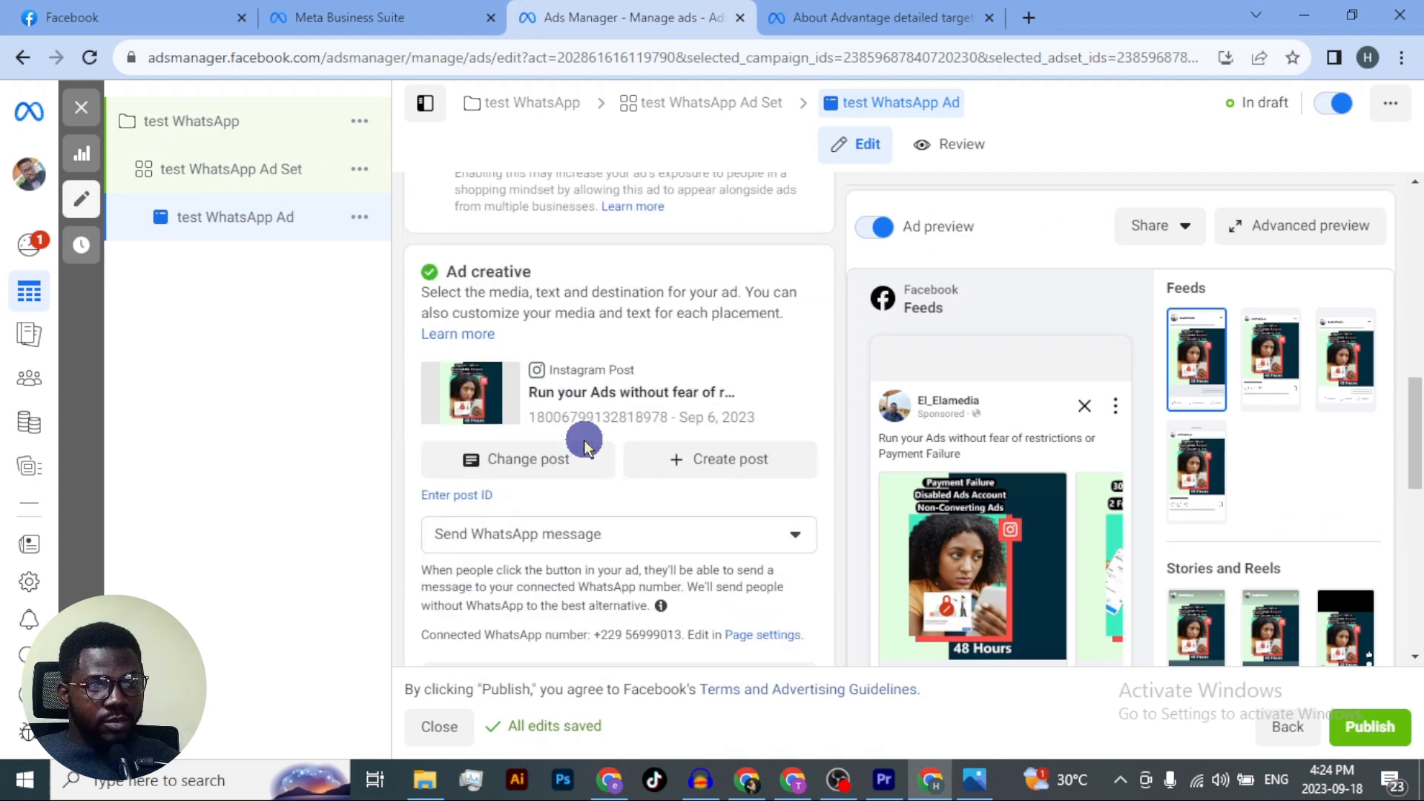